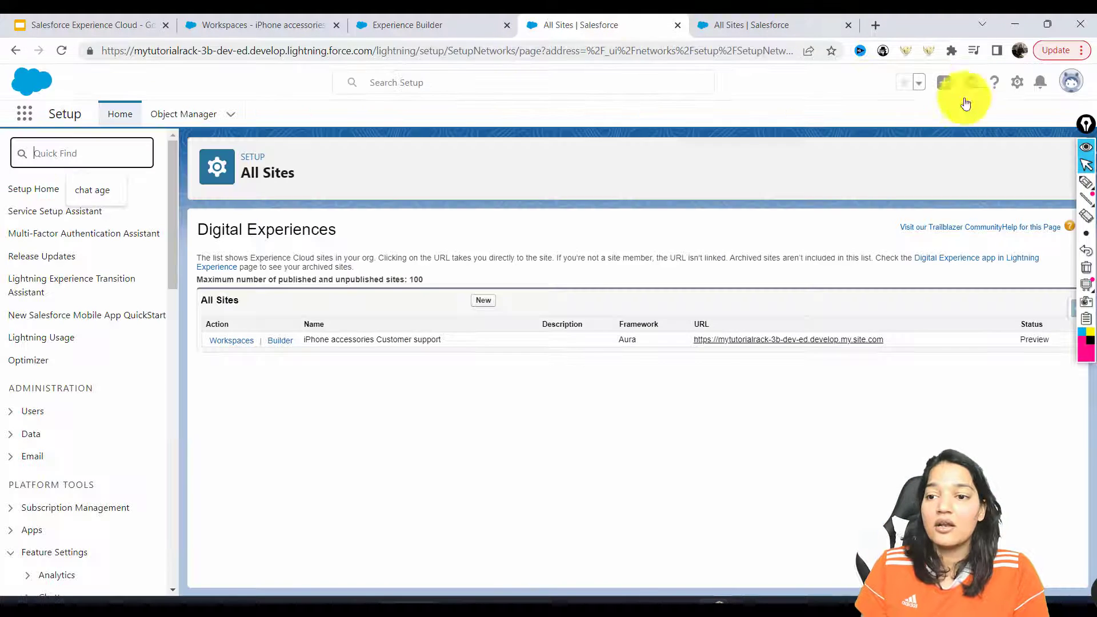
# Open the All Sites list in Setup to find the iPhone accessories Customer support site
pyautogui.click(1017, 82)
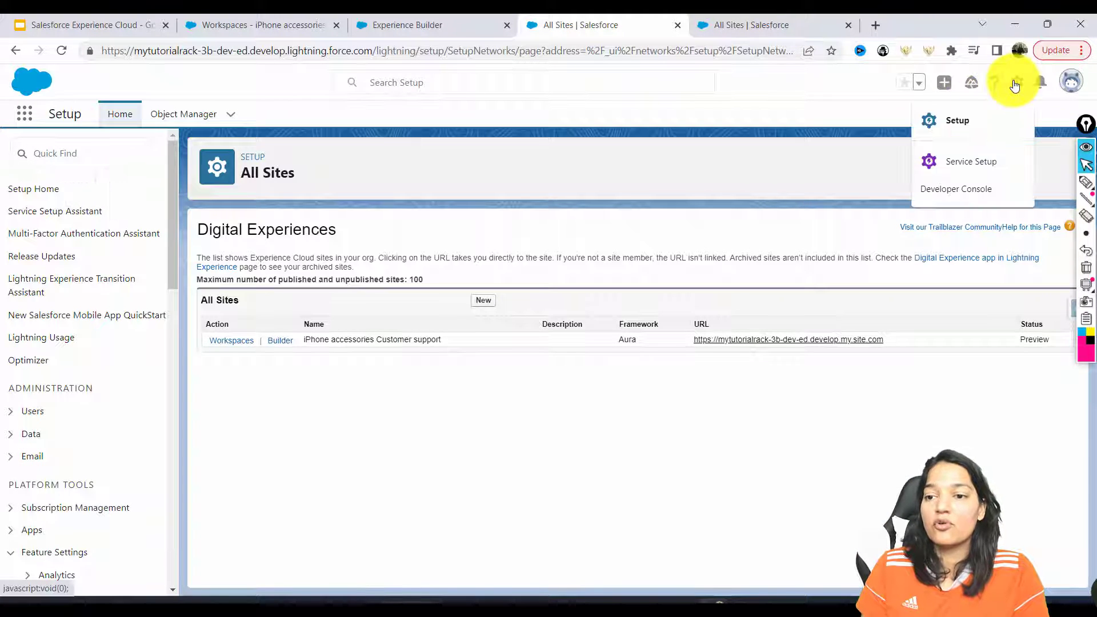
# Open Service Setup in a new tab and dismiss the Guidance Center panel and popup
pyautogui.click(970, 165)
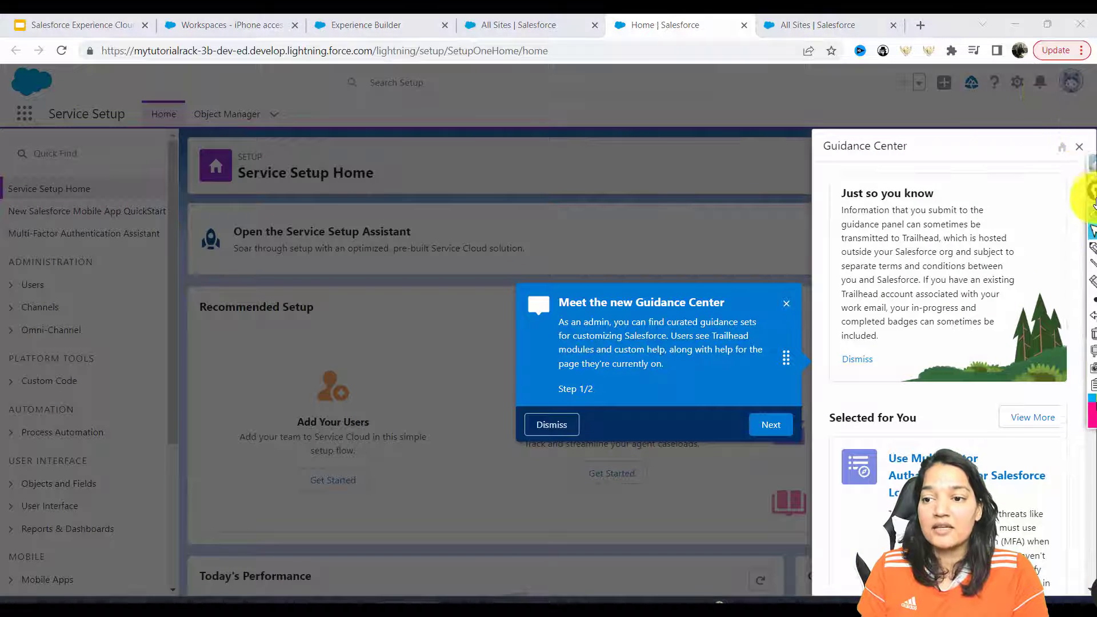
pyautogui.click(1077, 147)
pyautogui.click(1071, 304)
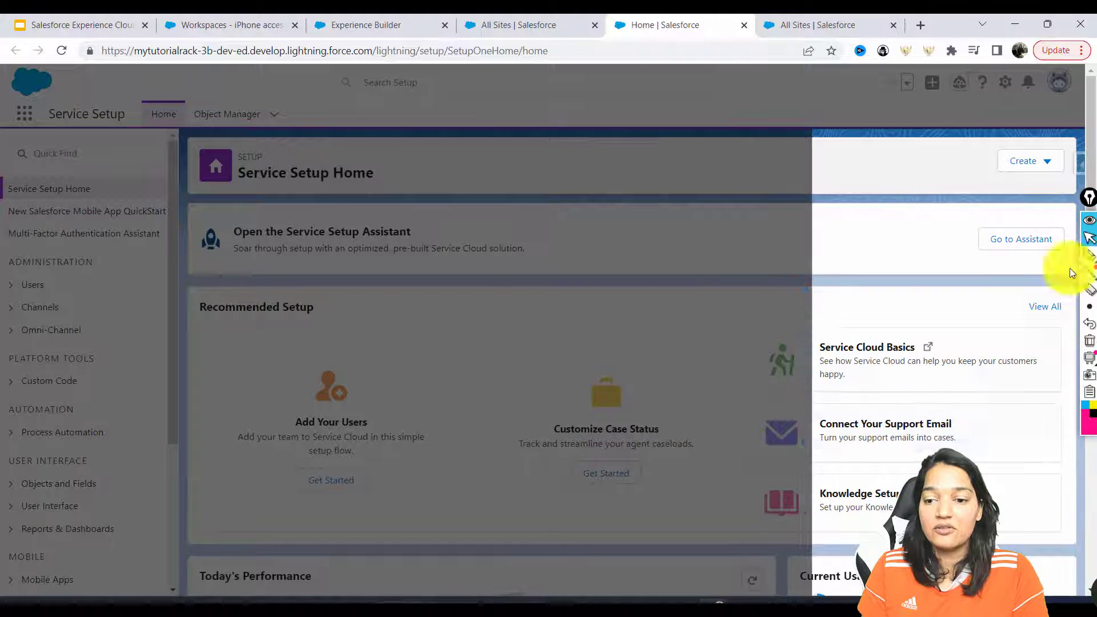
pyautogui.click(1046, 308)
# Find the Chat with Customers flow by searching 'chat' and start its wizard
pyautogui.click(653, 205)
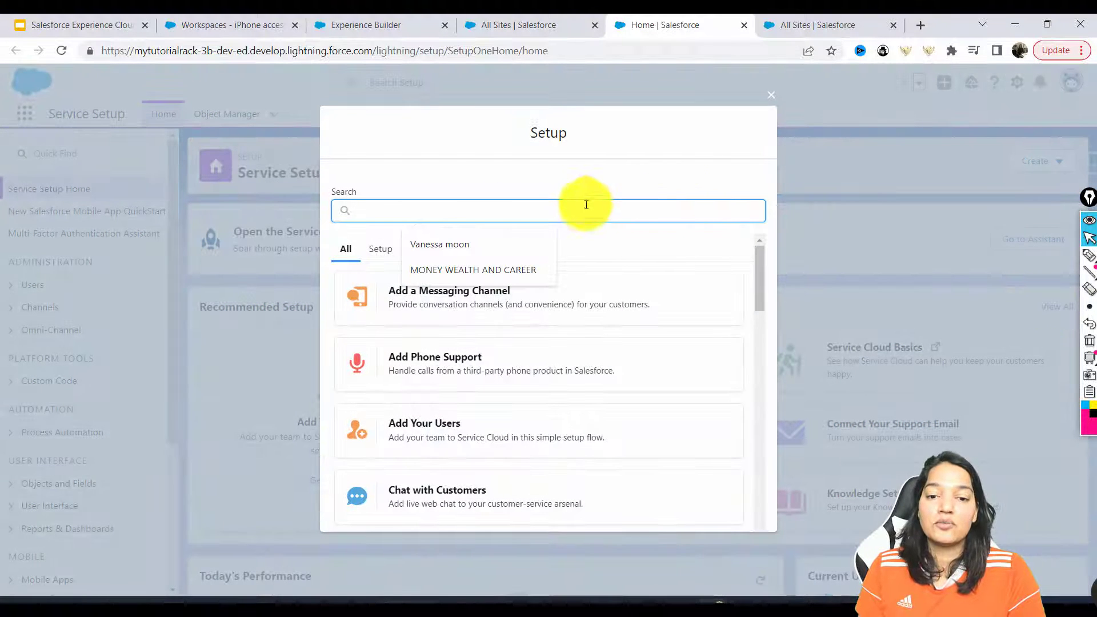
pyautogui.write('chat')
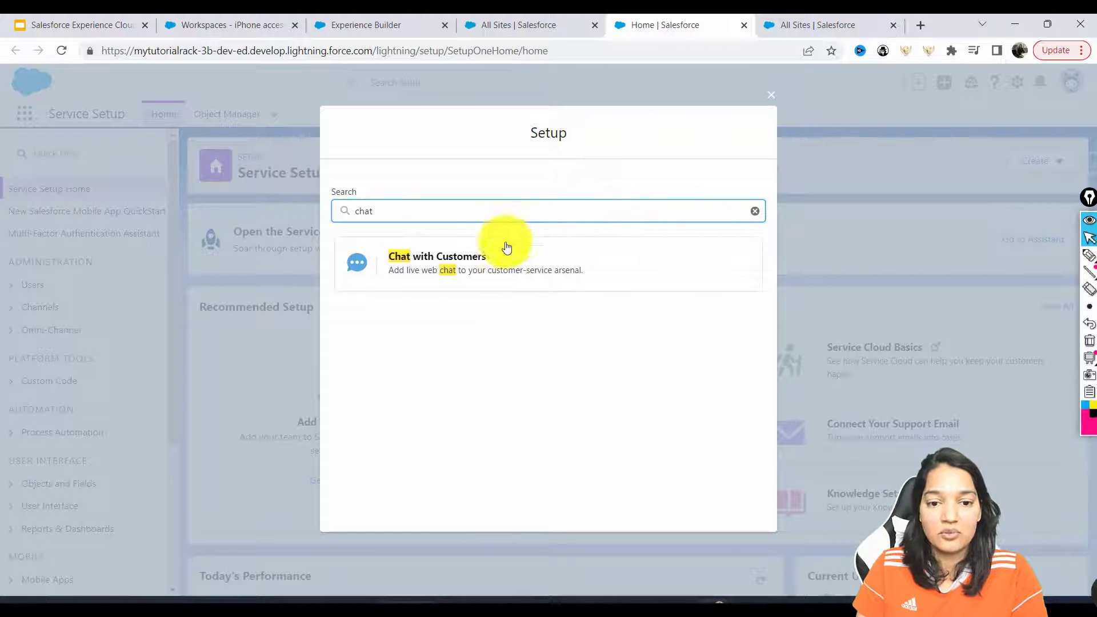
pyautogui.click(469, 267)
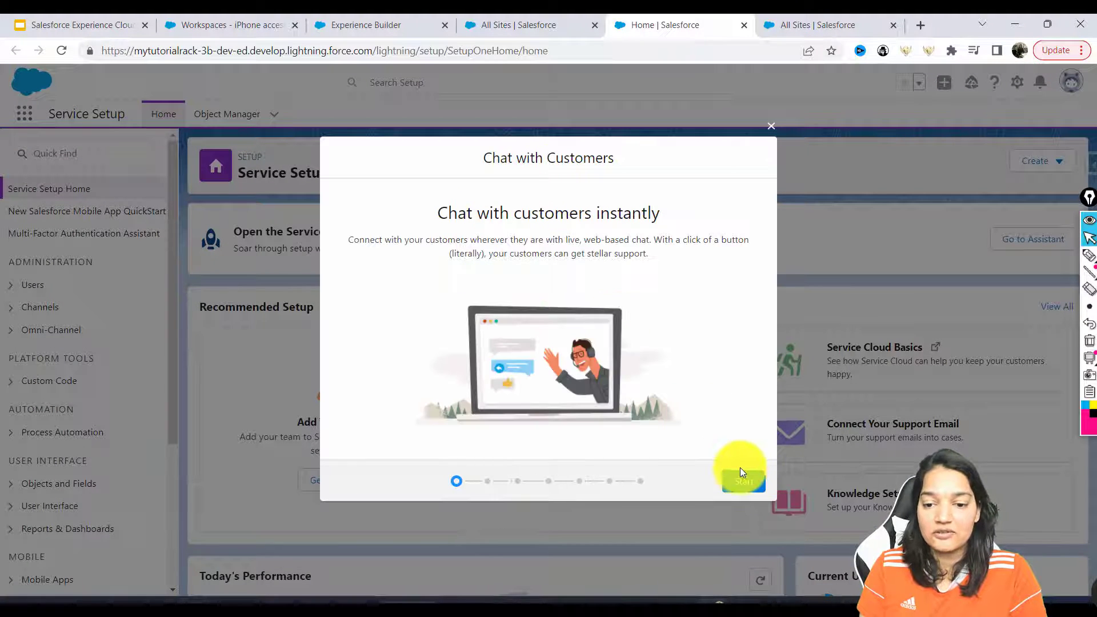
pyautogui.click(740, 475)
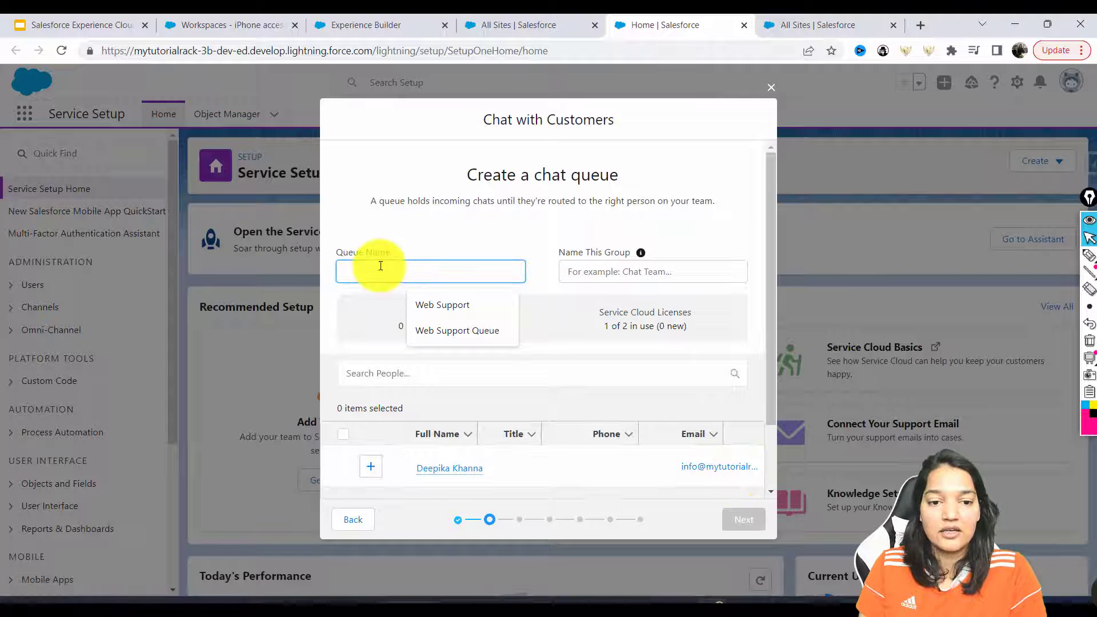
# Name the queue Web Support and the group 'Chat Agents for Web Support', adding the agent
pyautogui.write('Web Support')
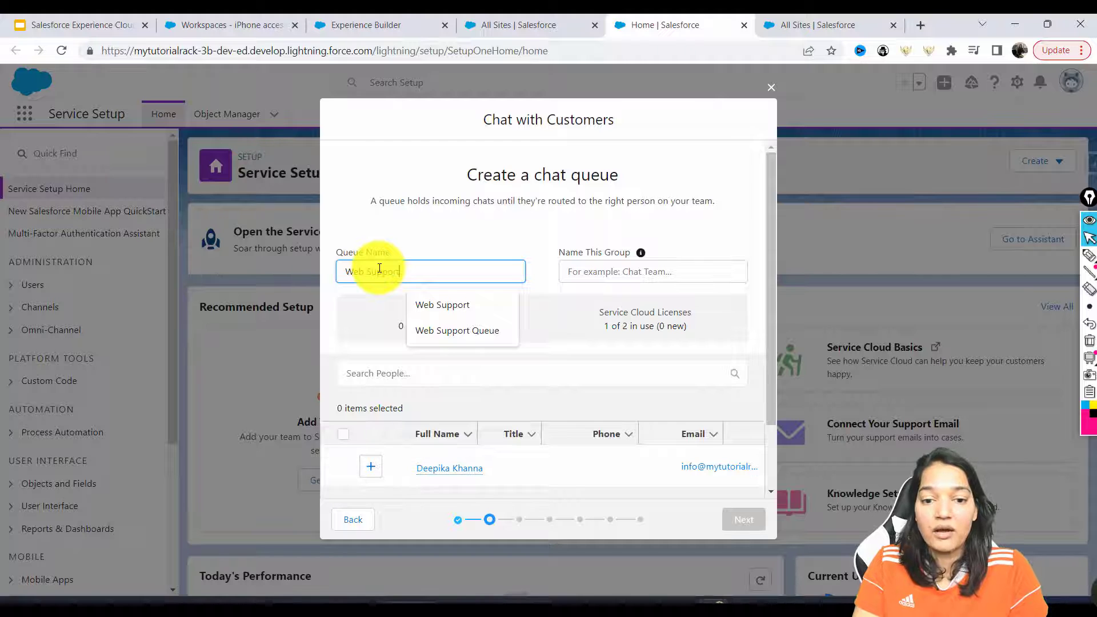
pyautogui.press('Tab')
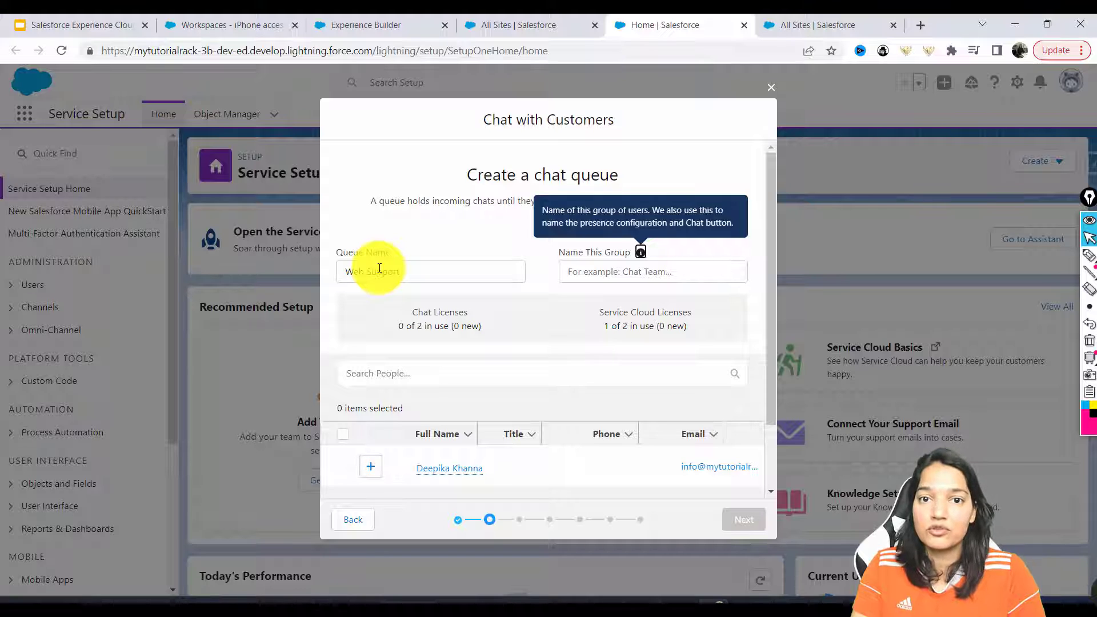
pyautogui.click(571, 275)
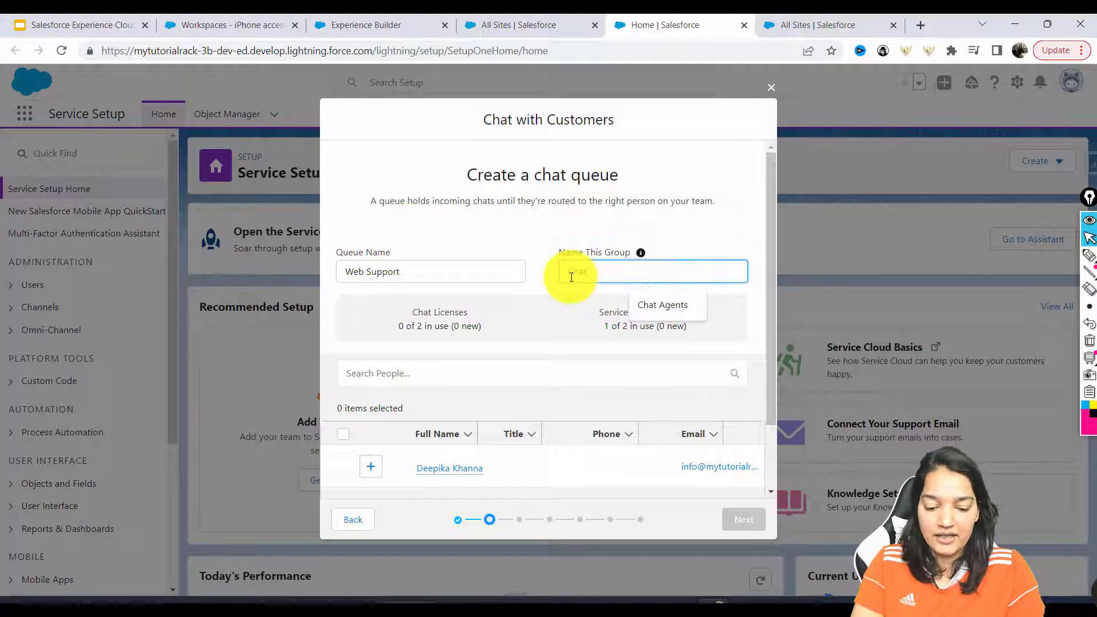
pyautogui.write('Chat Age')
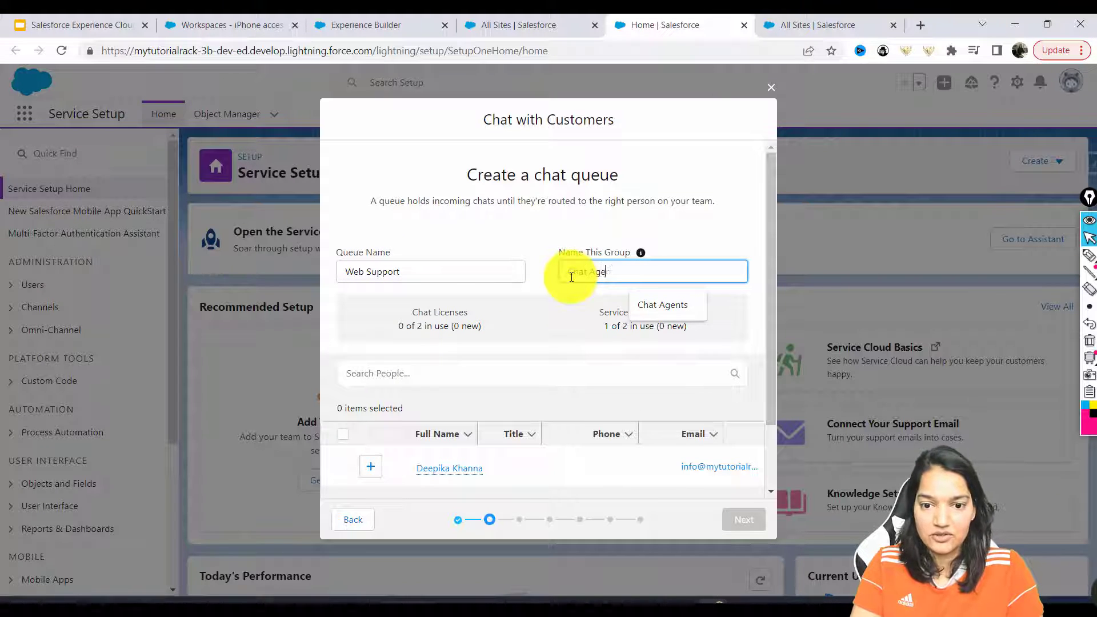
pyautogui.write('nts for Web Support')
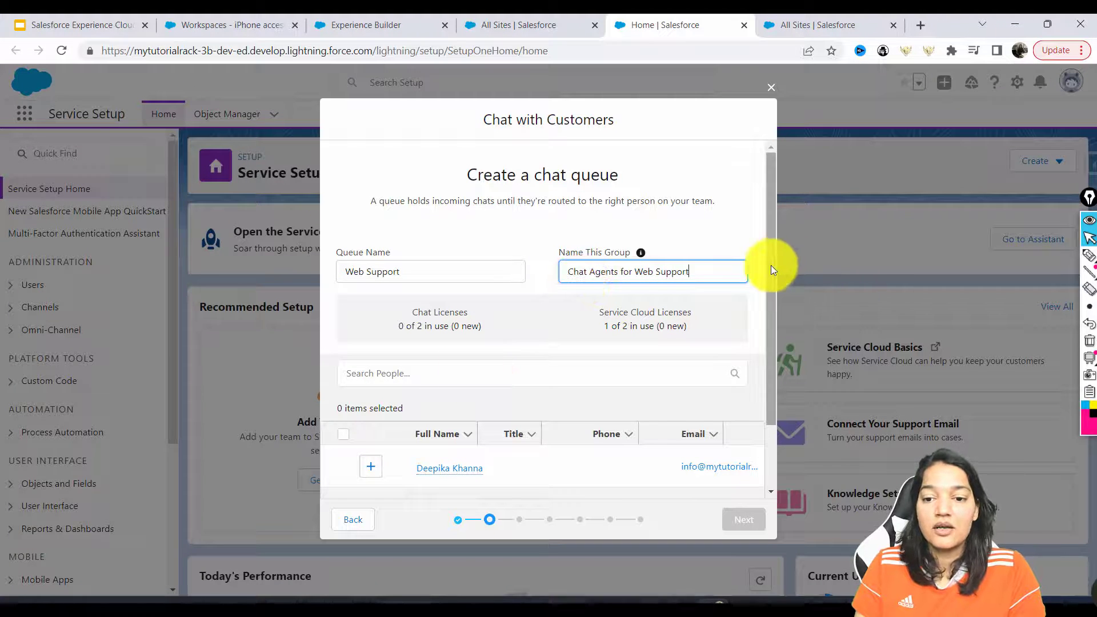
pyautogui.moveTo(770, 265); pyautogui.dragTo(766, 361)
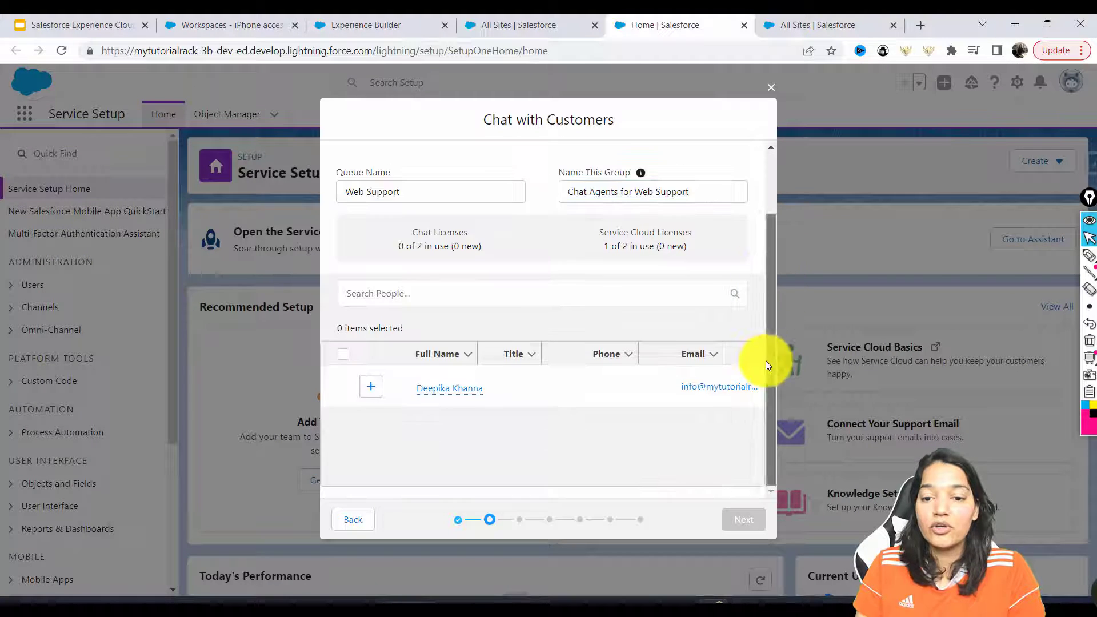
pyautogui.click(366, 394)
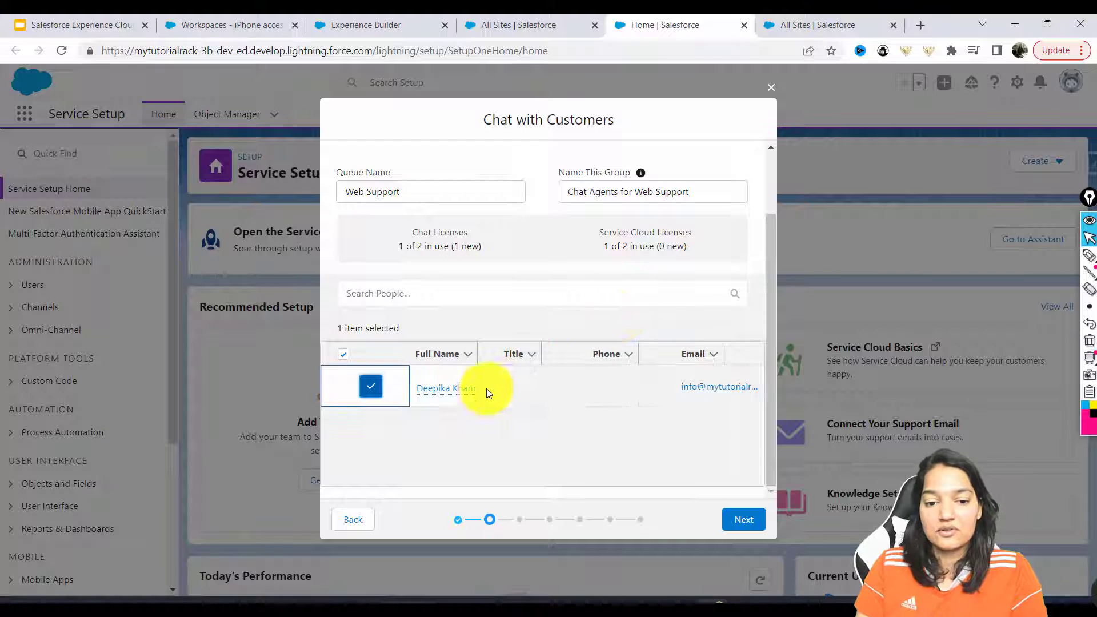
# Set the agent workload Work Item Size to 5
pyautogui.scroll(3, 773, 197)
pyautogui.scroll(-3, 506, 250)
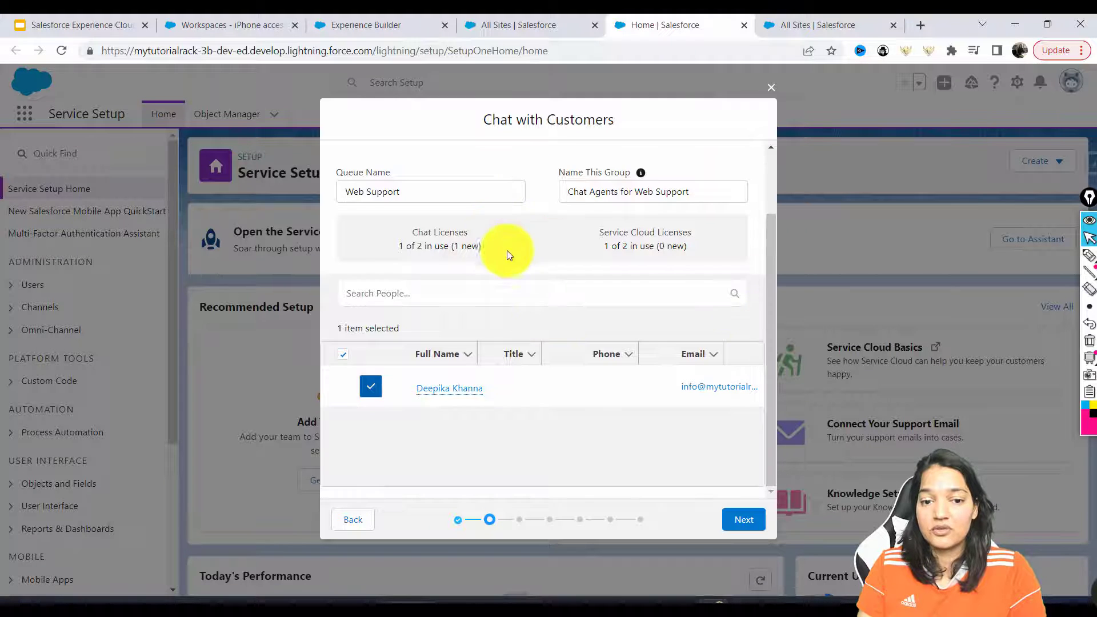
pyautogui.click(736, 517)
pyautogui.write('5')
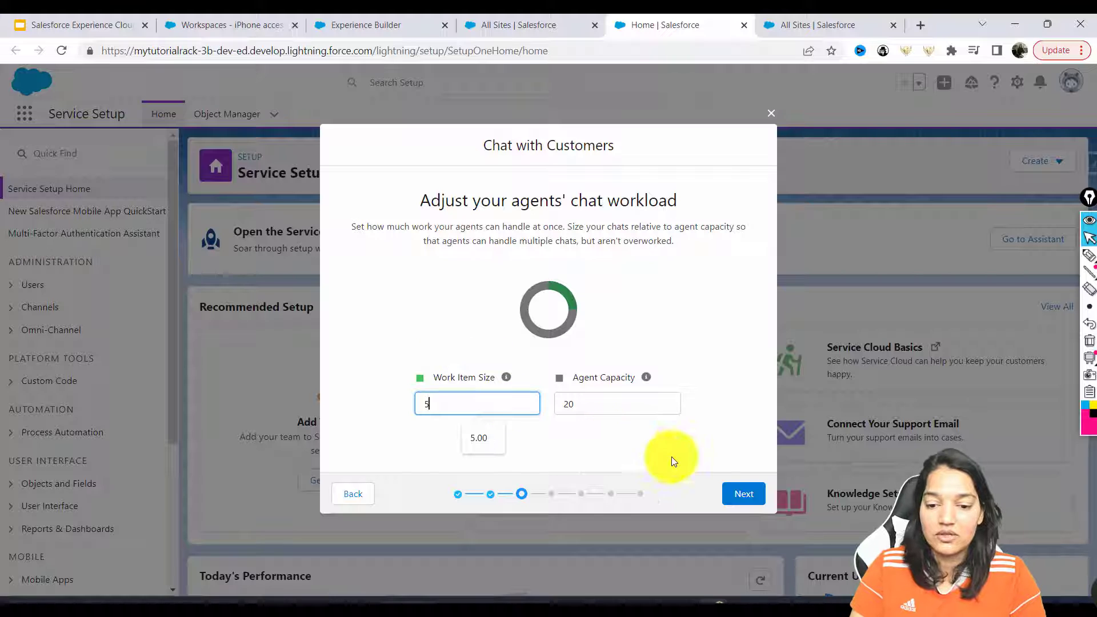
# Advance the chat wizard to its Website URL step
pyautogui.click(740, 496)
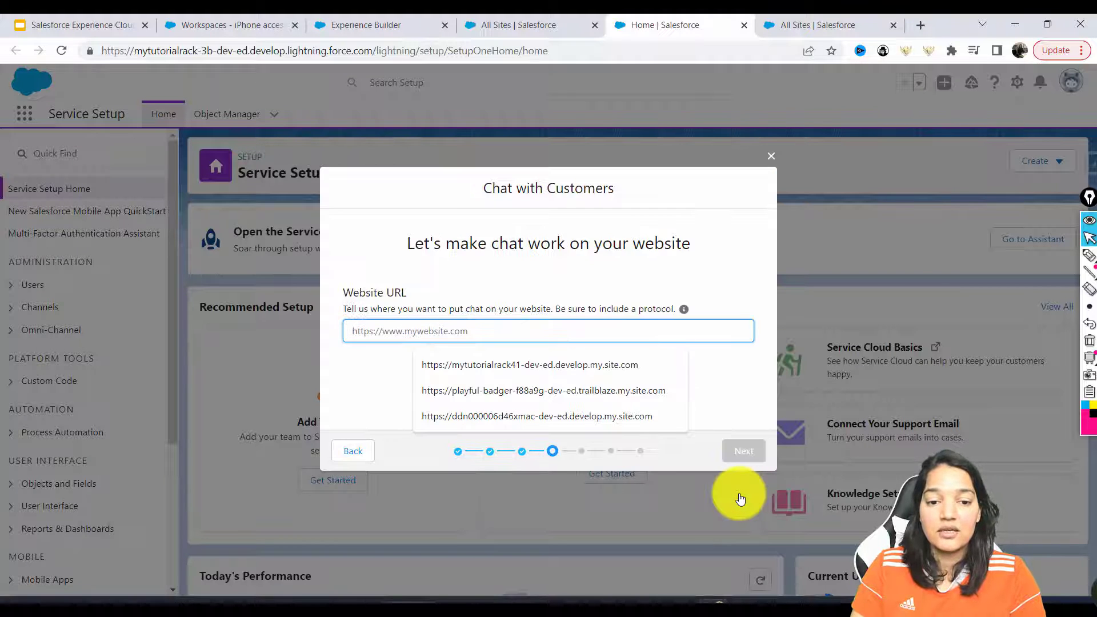
pyautogui.click(409, 246)
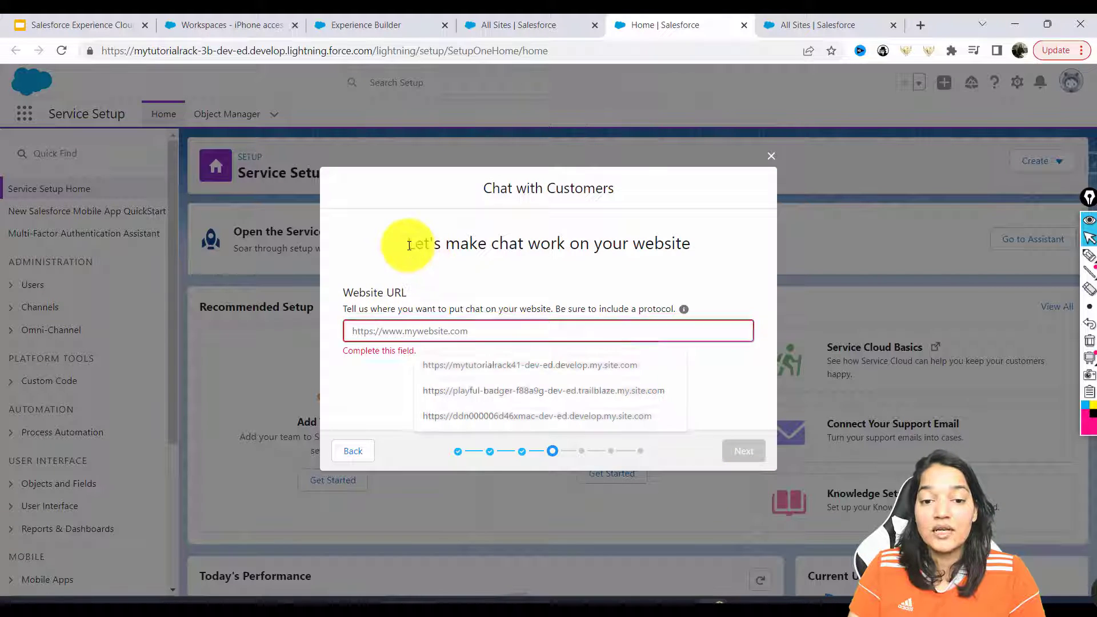
pyautogui.moveTo(409, 245); pyautogui.dragTo(693, 245)
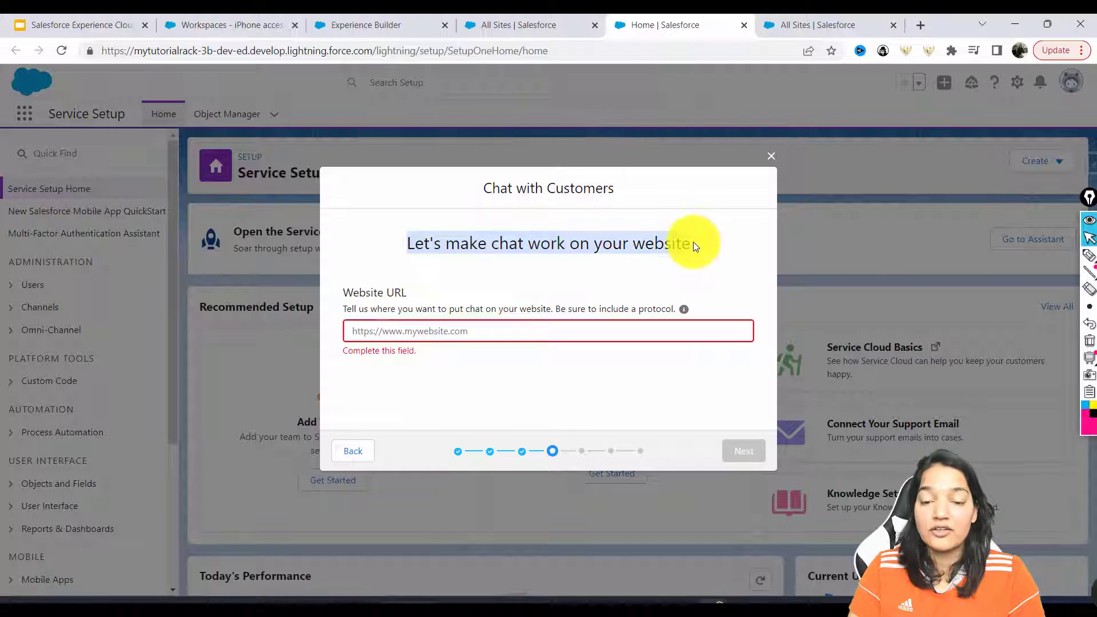
pyautogui.click(466, 329)
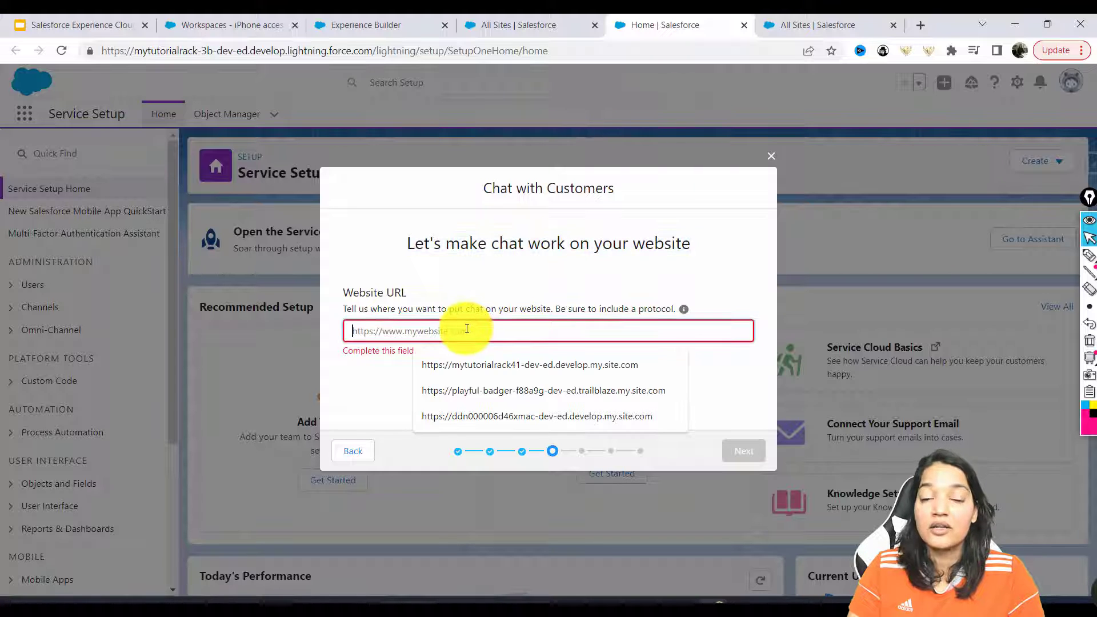
# Reopen All Sites in Setup and copy the iPhone accessories site's full URL
pyautogui.click(552, 23)
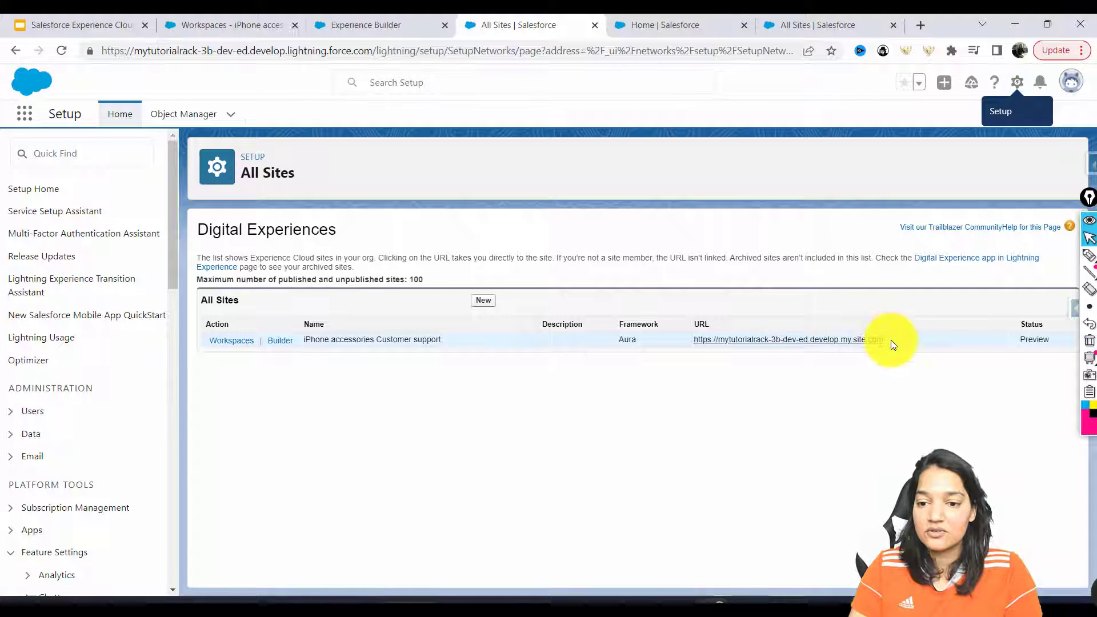
pyautogui.moveTo(890, 341); pyautogui.dragTo(694, 347)
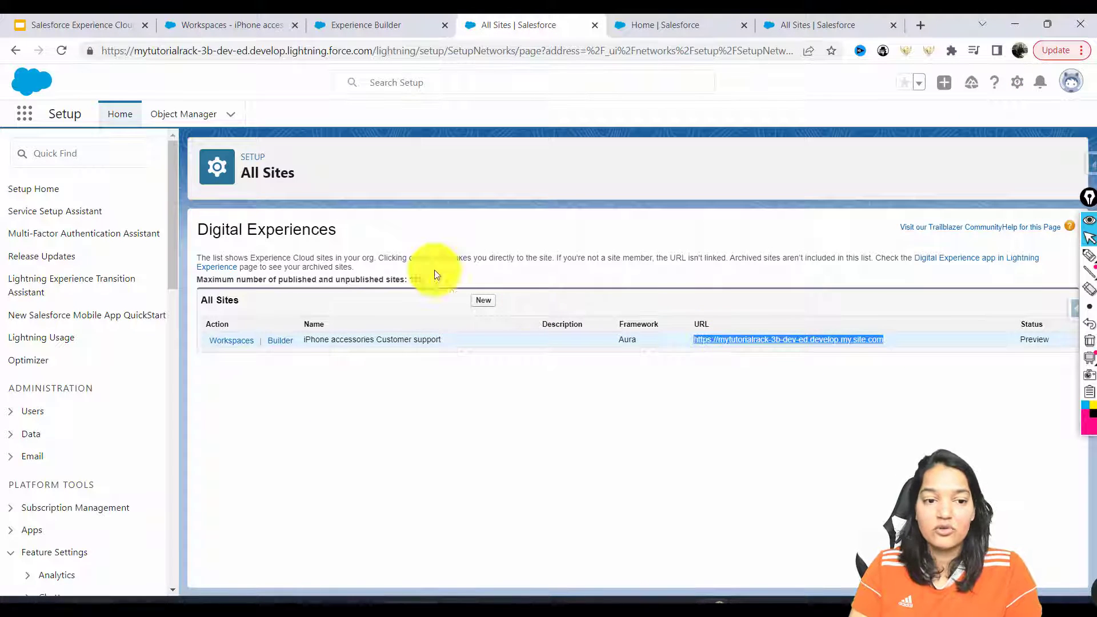
pyautogui.click(98, 160)
pyautogui.write('a')
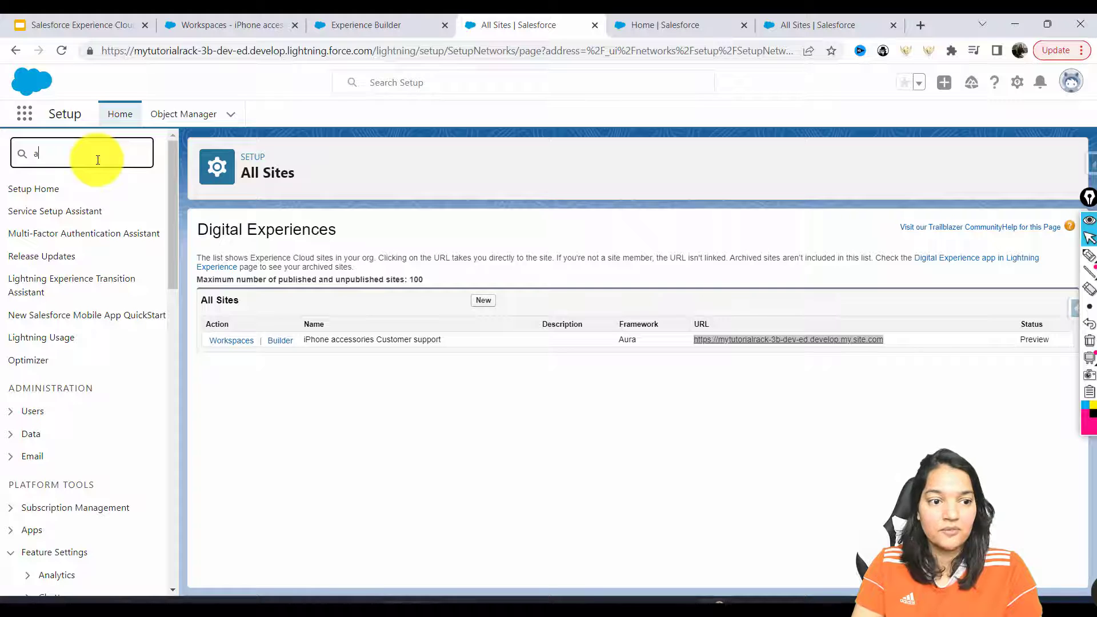
pyautogui.press('BackSpace')
pyautogui.write('sit')
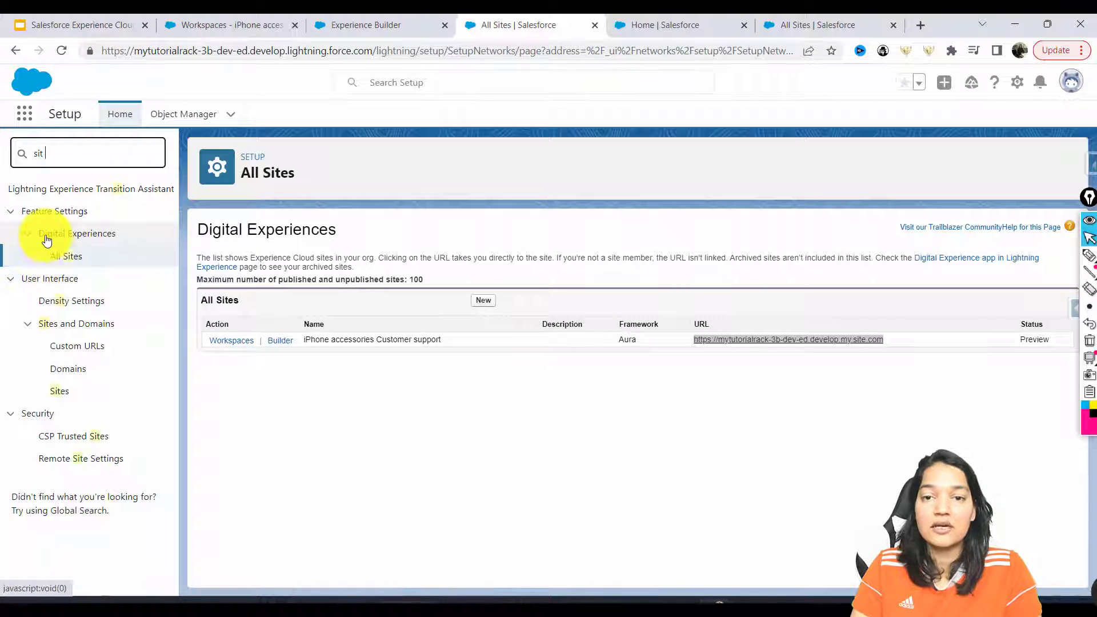
pyautogui.click(68, 255)
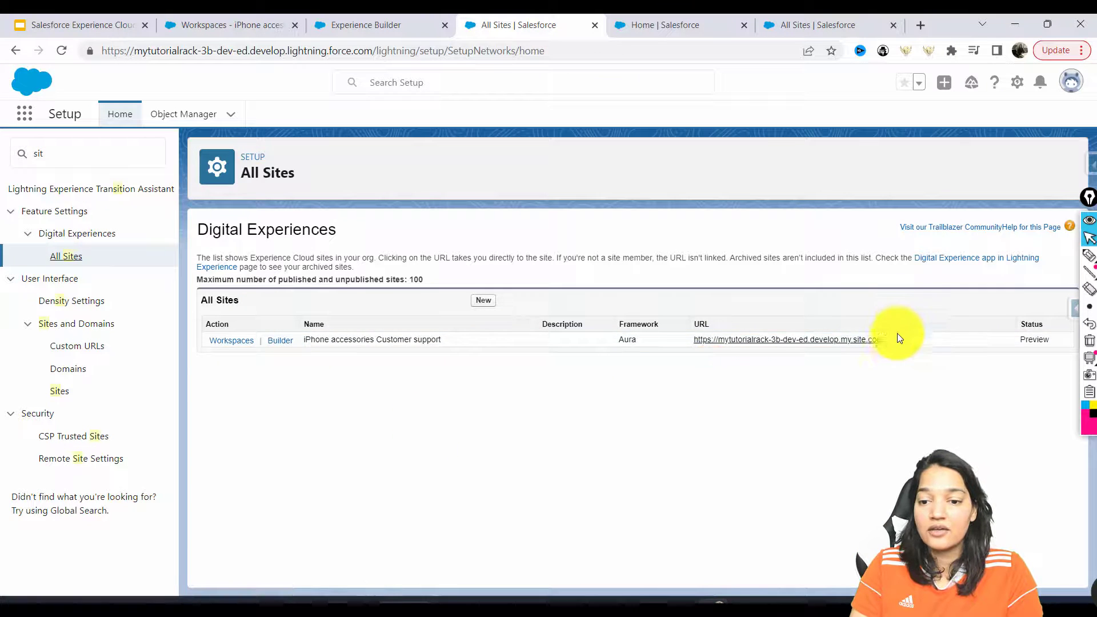
pyautogui.moveTo(893, 342); pyautogui.dragTo(697, 344)
pyautogui.hotkey('ctrl', 'c')
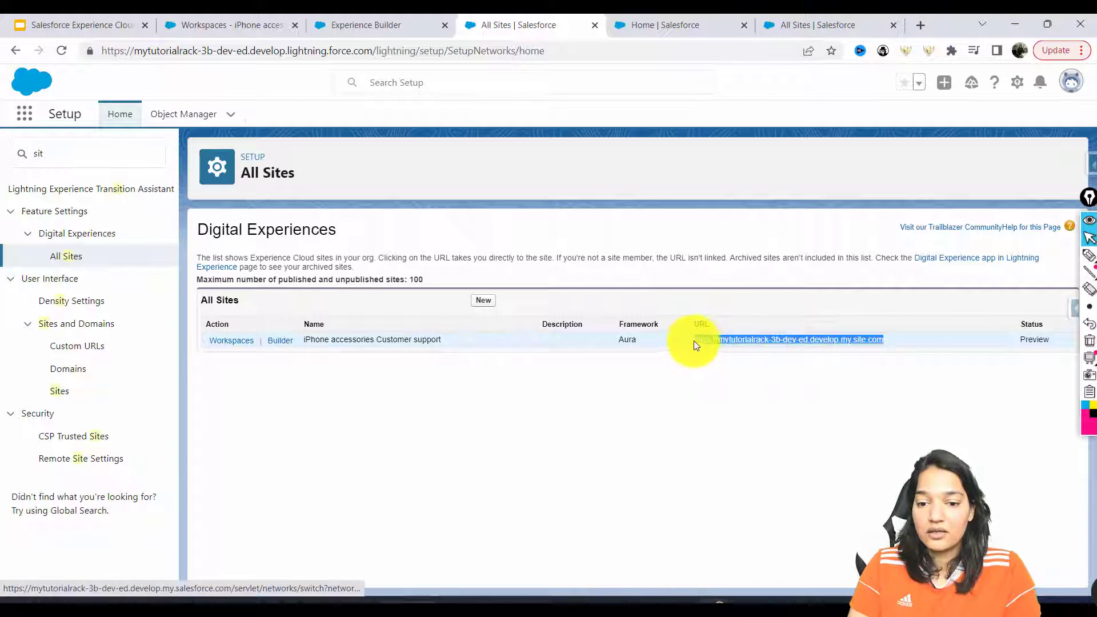
# Paste the copied site address into the wizard's Website URL field
pyautogui.click(652, 19)
pyautogui.click(453, 335)
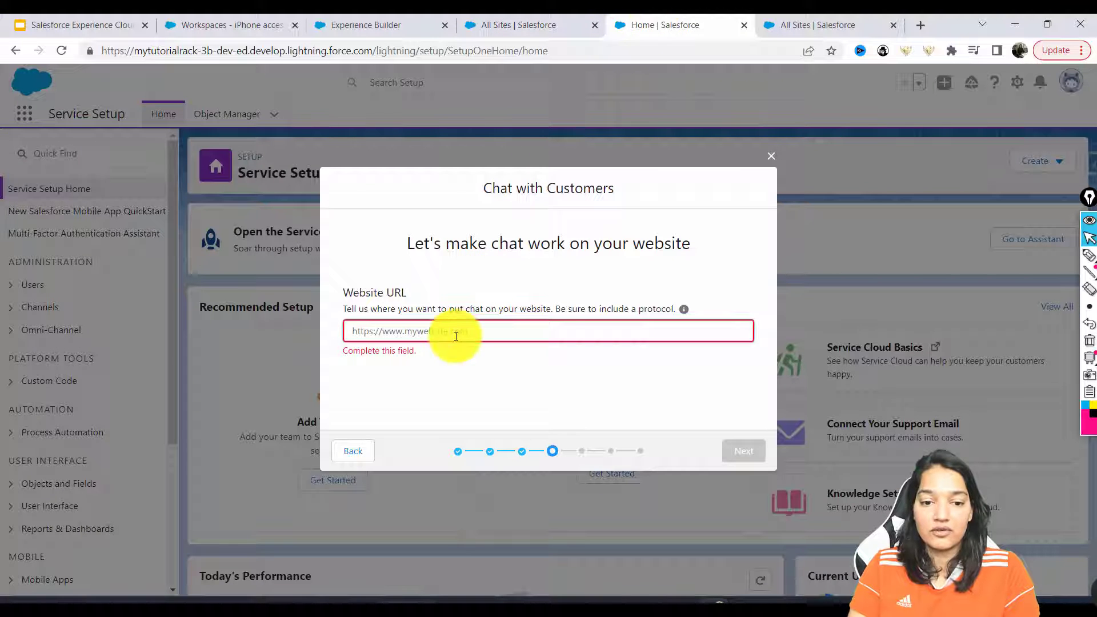
pyautogui.hotkey('ctrl', 'v')
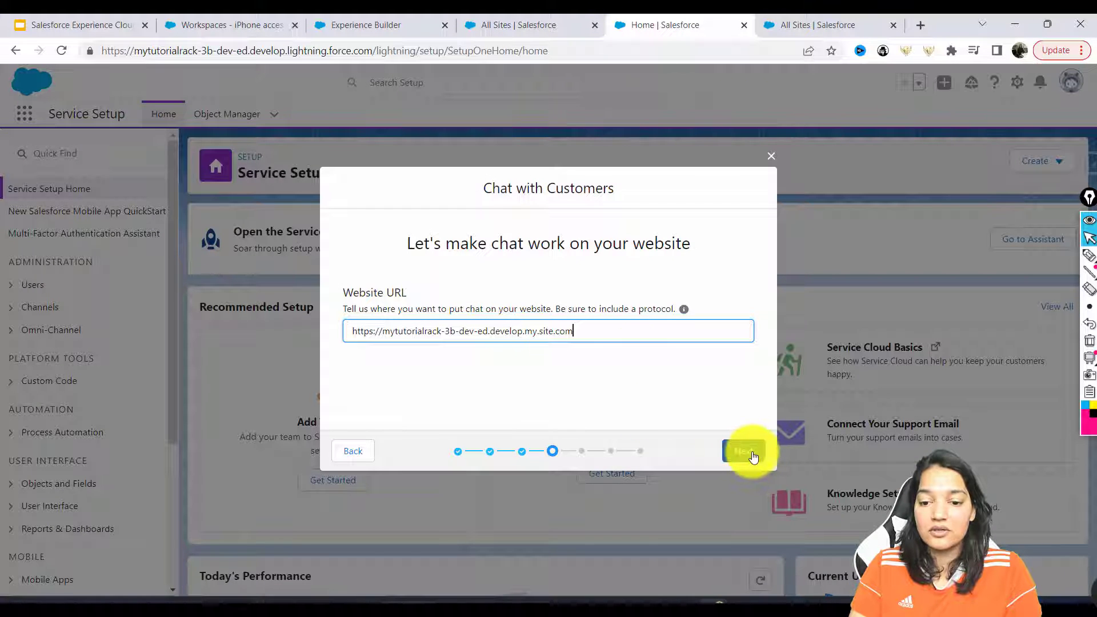
# Link chats with cases and contacts, leave Case Support off, and reach the code snippet
pyautogui.click(753, 455)
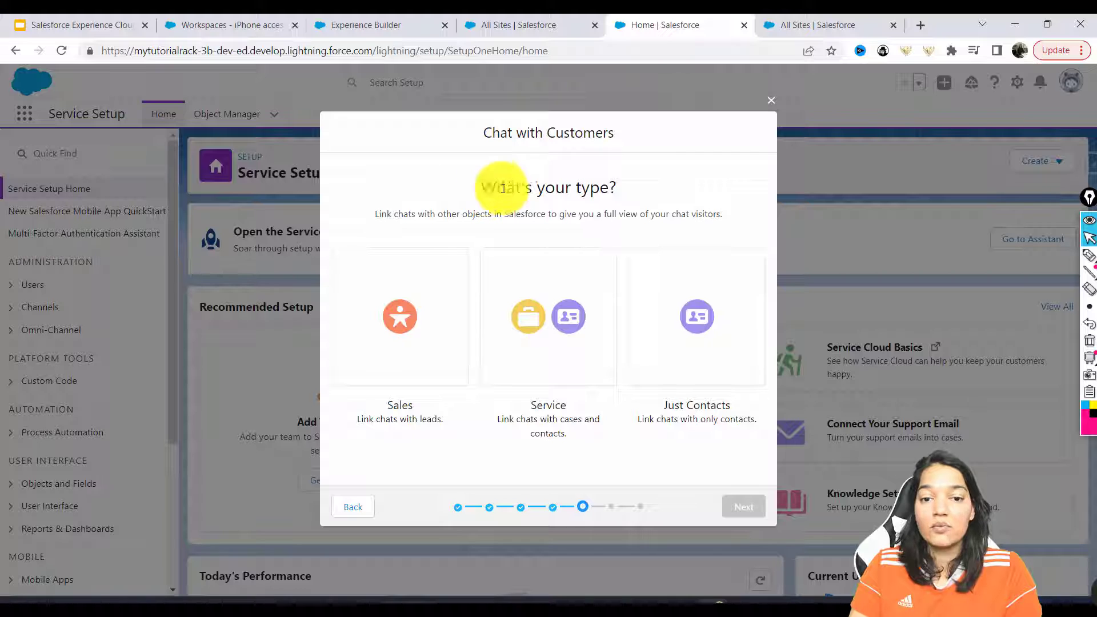
pyautogui.moveTo(483, 188); pyautogui.dragTo(641, 190)
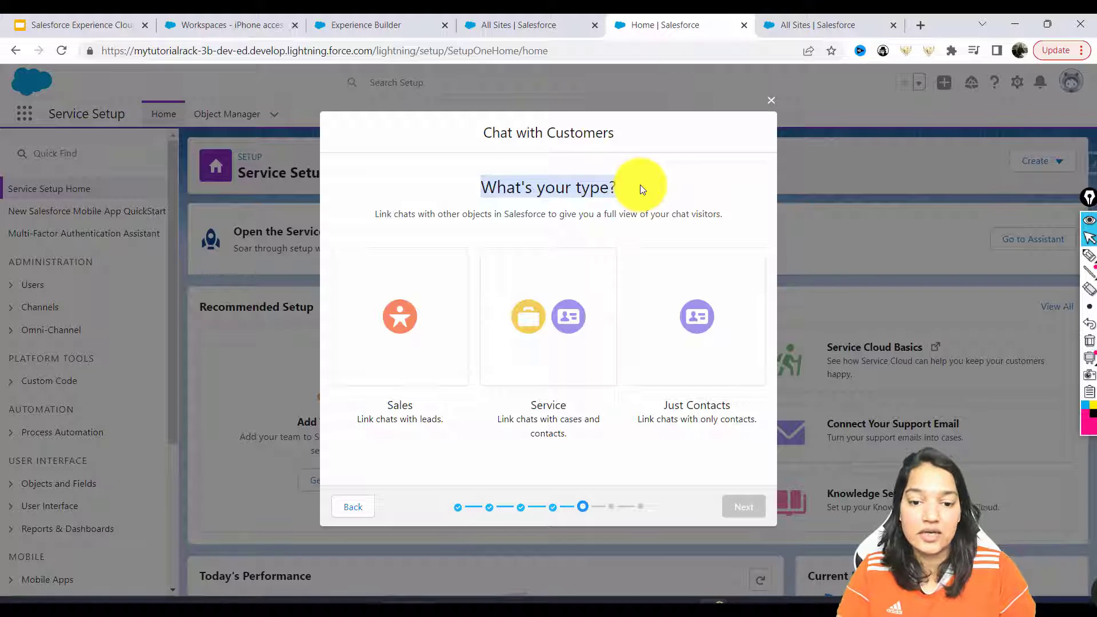
pyautogui.click(558, 315)
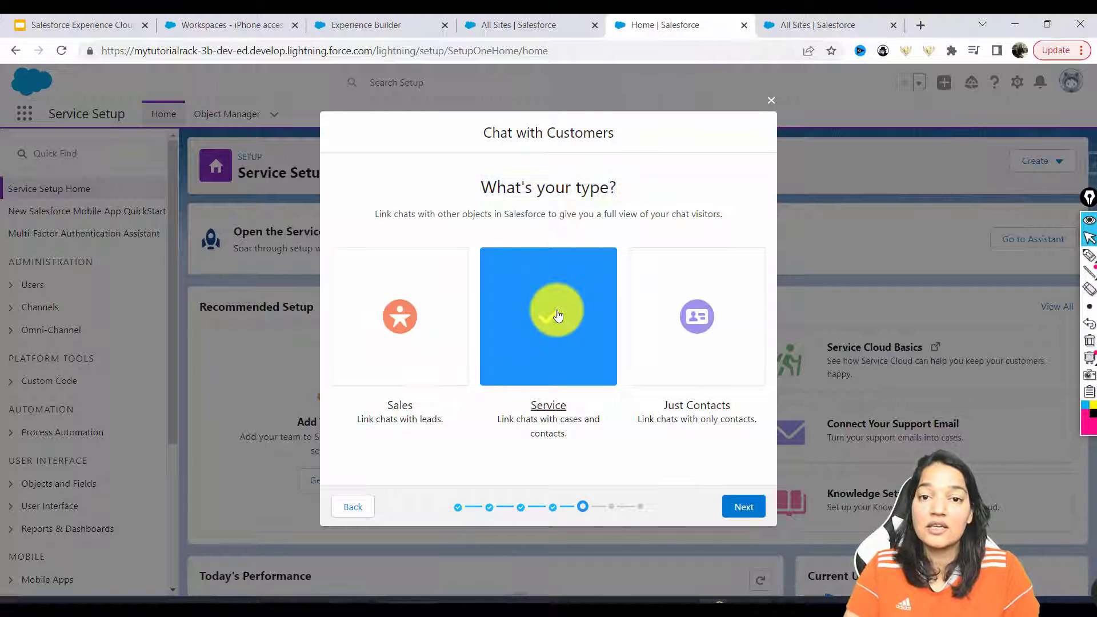
pyautogui.click(745, 513)
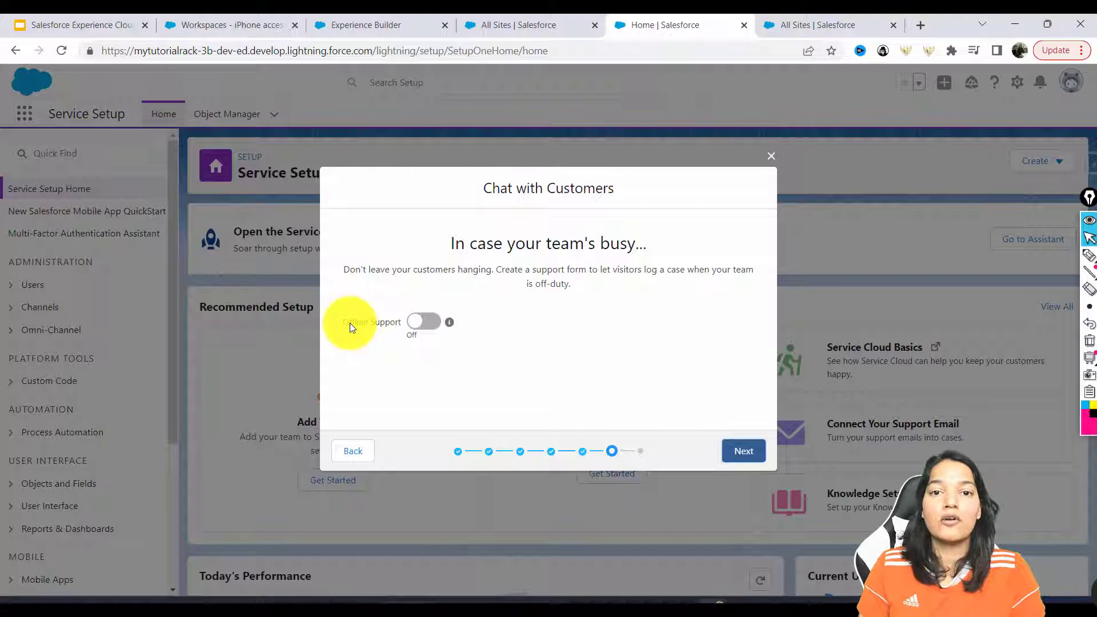
pyautogui.click(741, 452)
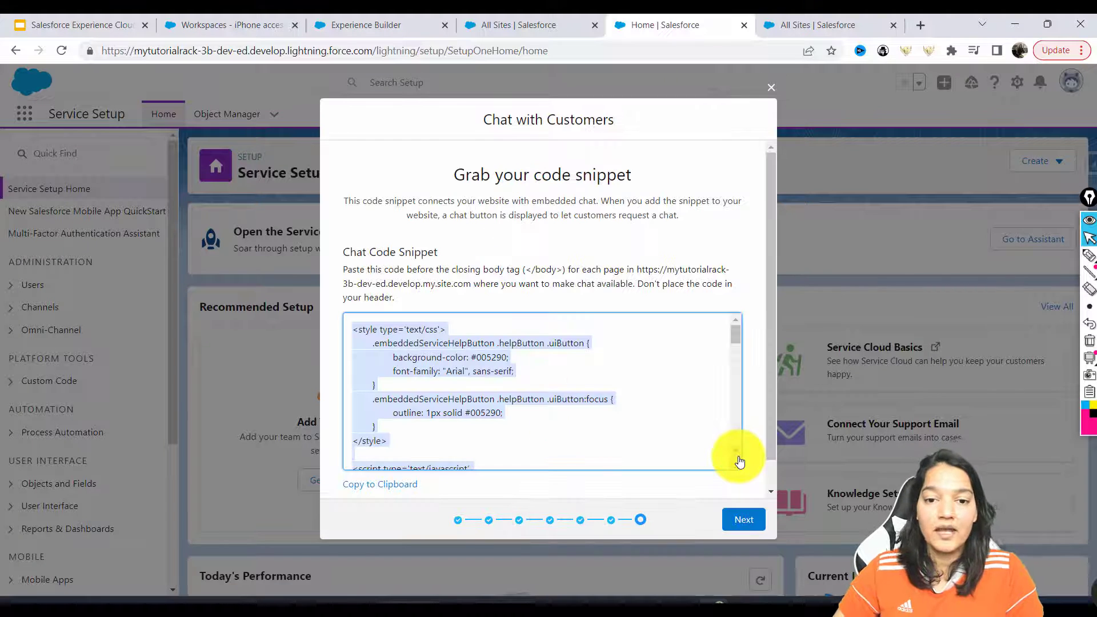
# Review the note to paste the snippet before the body tag, then click Done
pyautogui.scroll(-1, 766, 385)
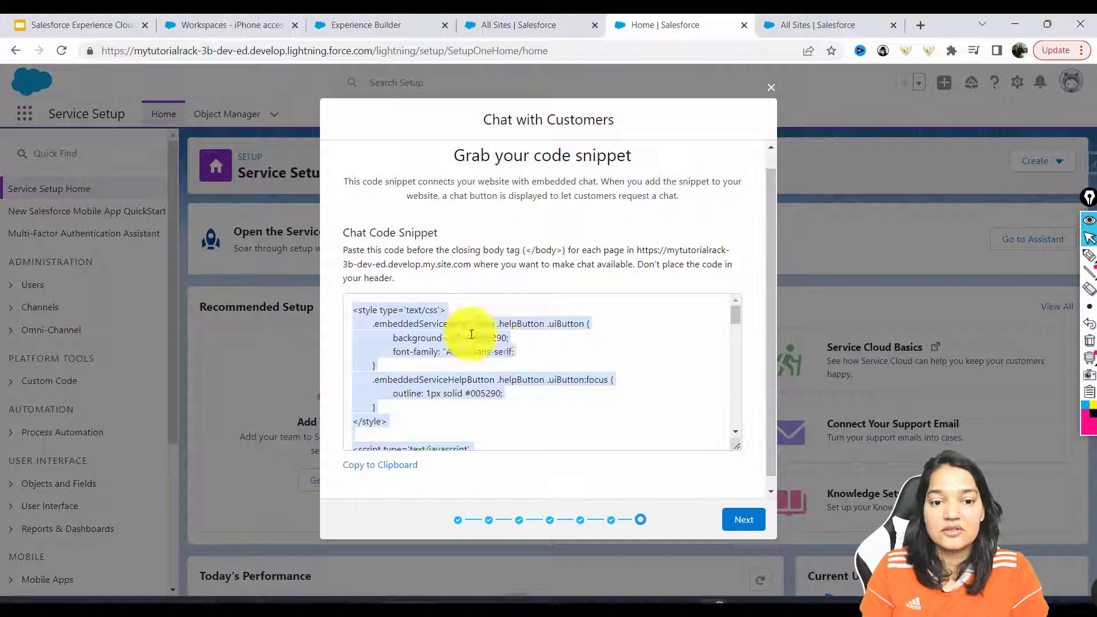
pyautogui.moveTo(421, 250); pyautogui.dragTo(601, 284)
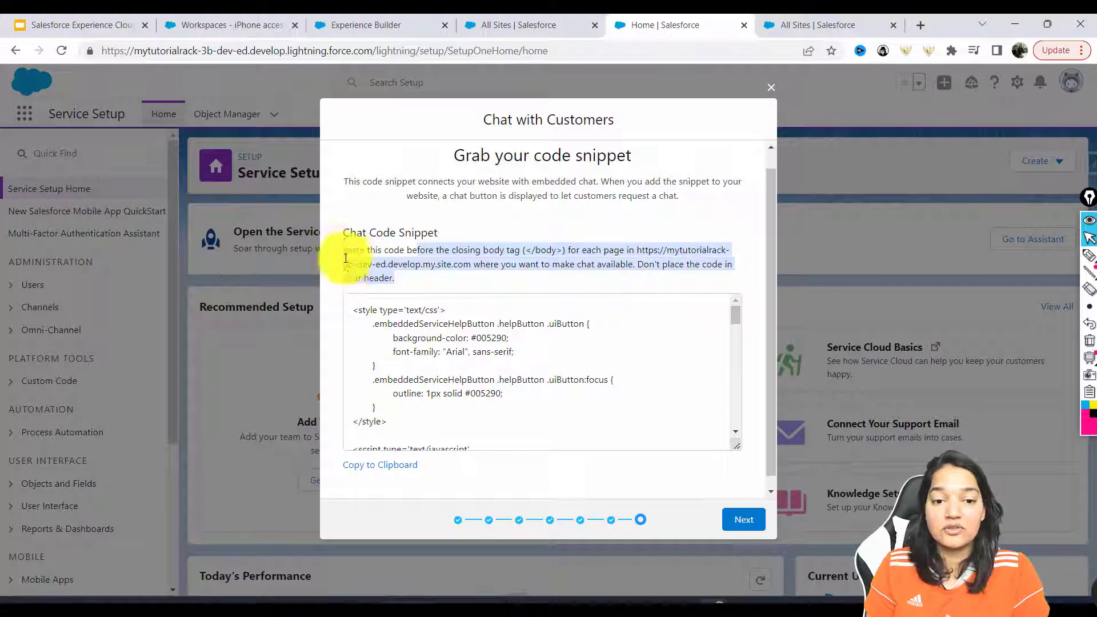
pyautogui.moveTo(345, 250); pyautogui.dragTo(394, 277)
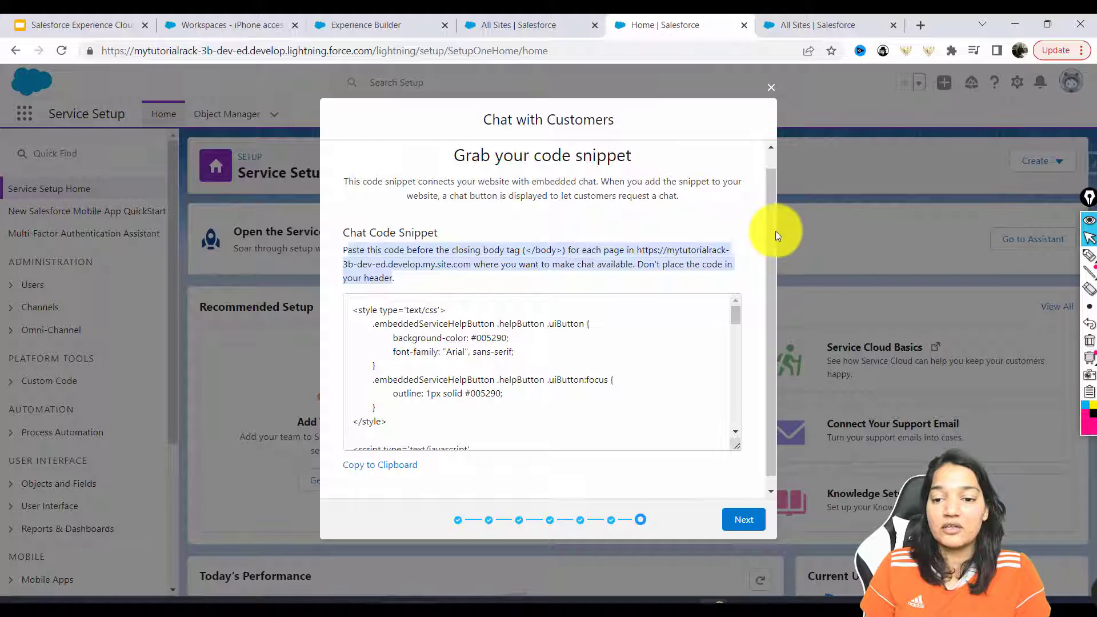
pyautogui.scroll(-1, 775, 235)
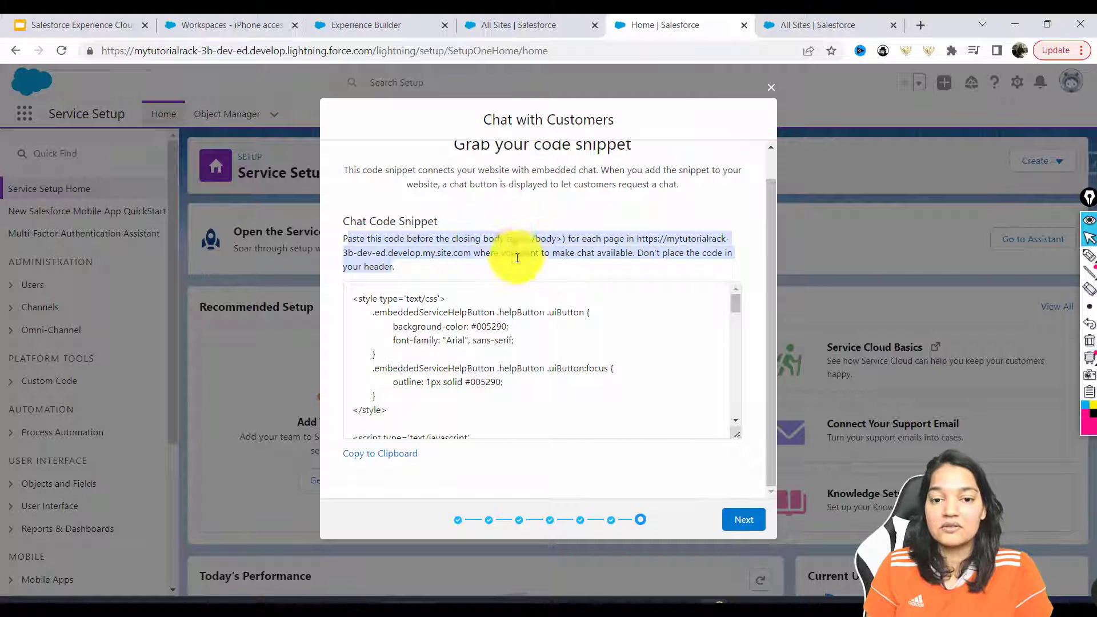
pyautogui.click(745, 519)
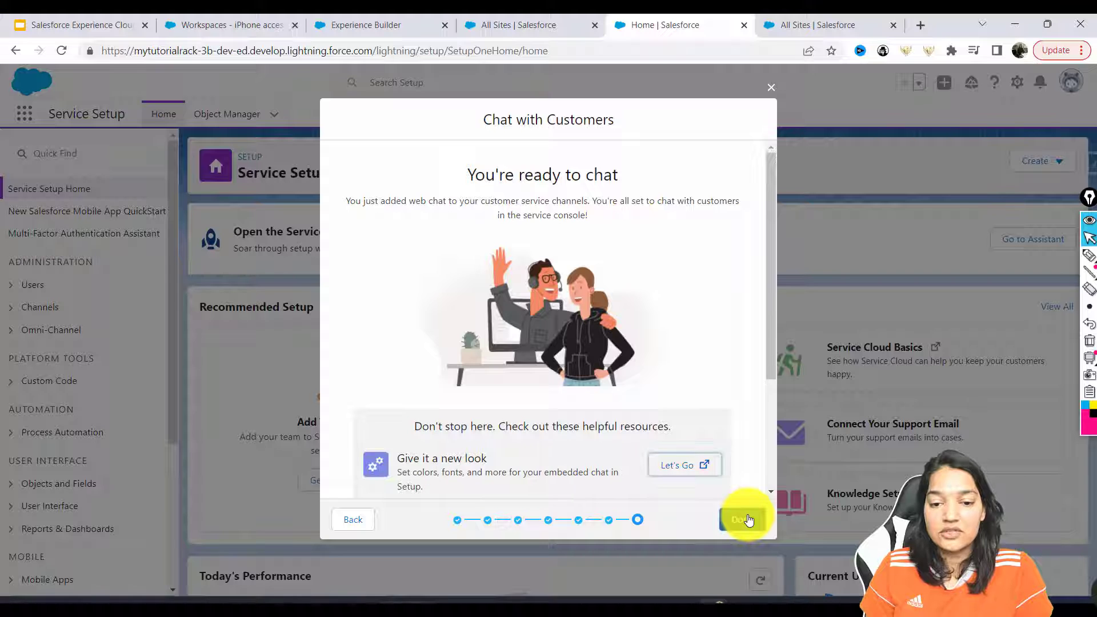
pyautogui.click(746, 519)
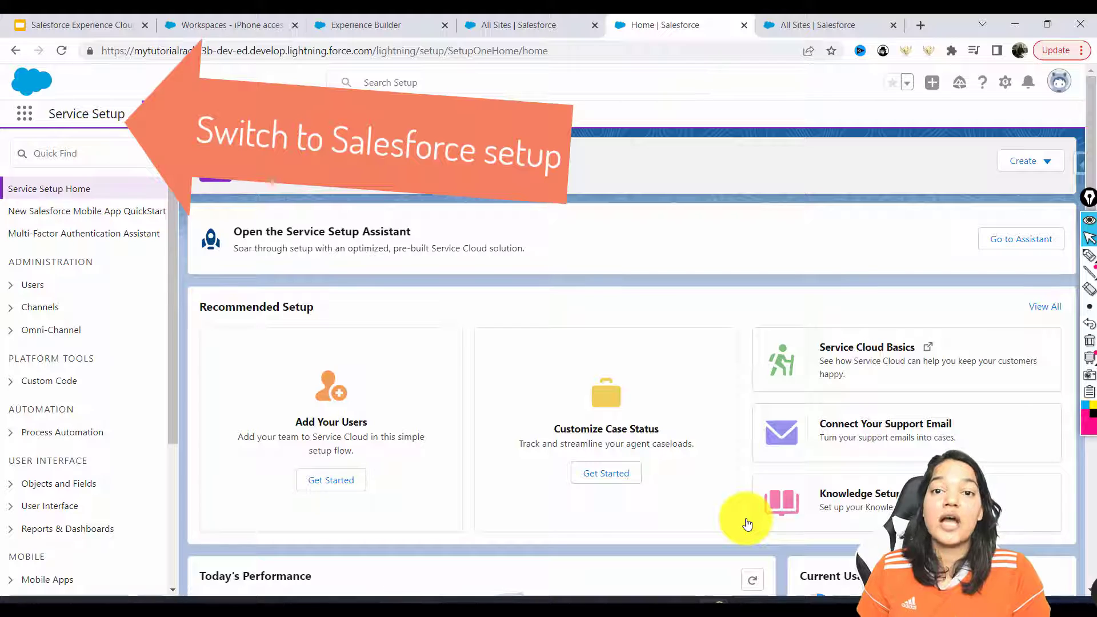
# Search Setup Quick Find for 'chat age' and open Chat Agent Configurations
pyautogui.click(531, 25)
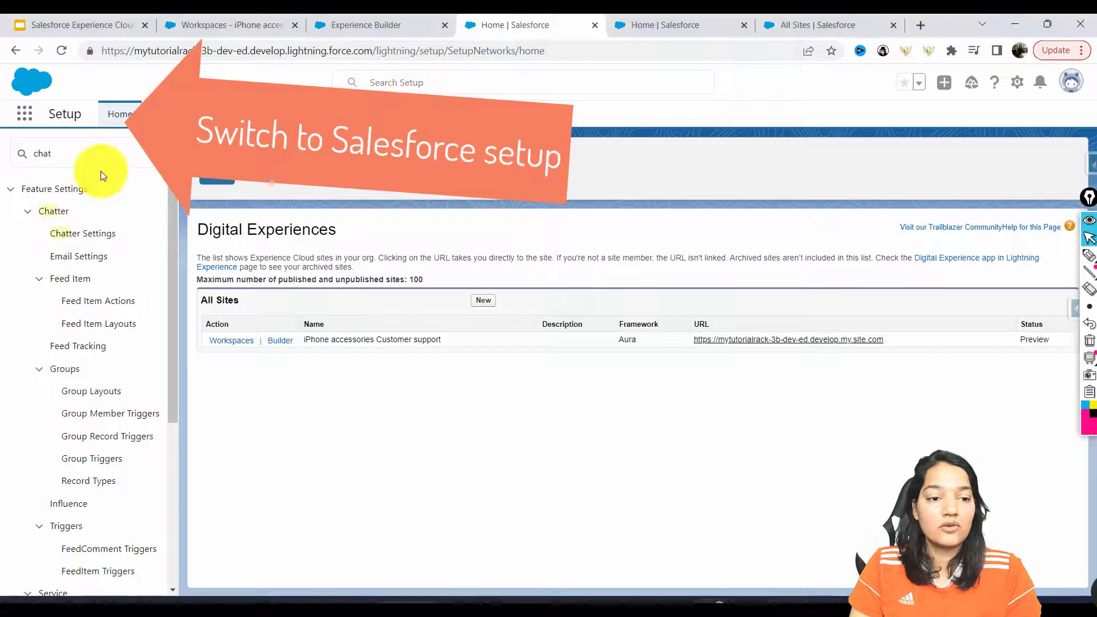
pyautogui.click(69, 145)
pyautogui.write('agen')
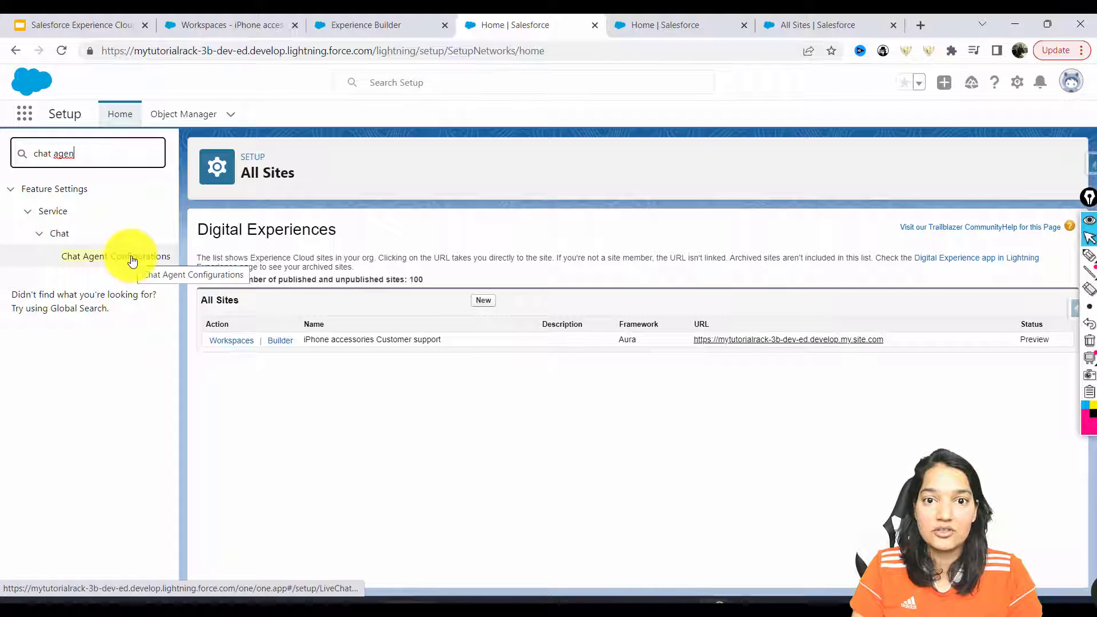
pyautogui.click(515, 51)
pyautogui.press('Return')
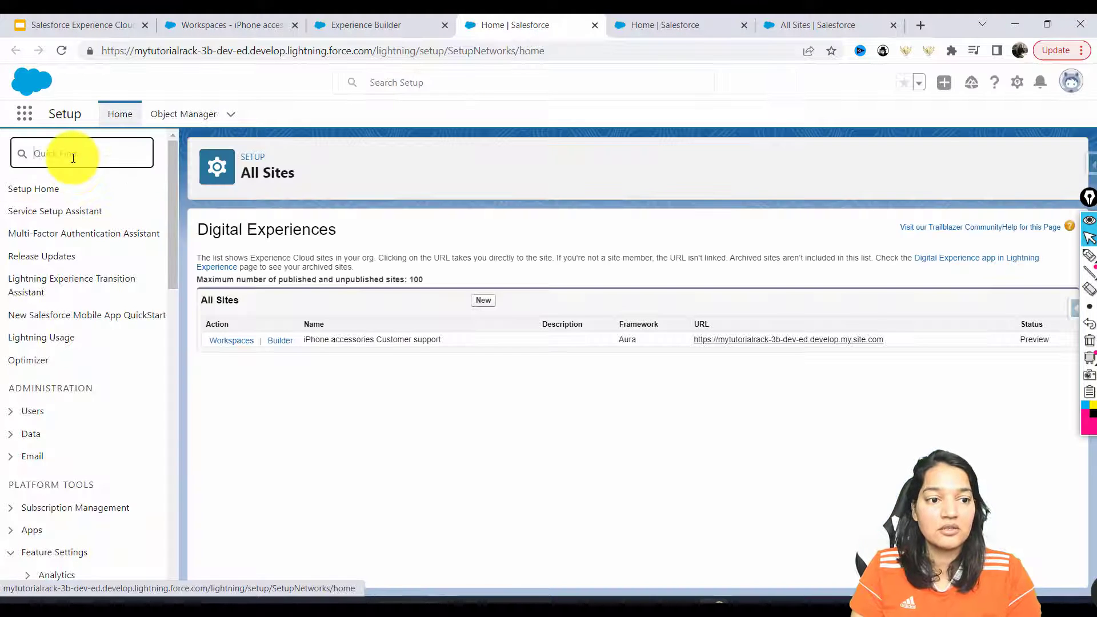
pyautogui.click(73, 158)
pyautogui.write('chat age')
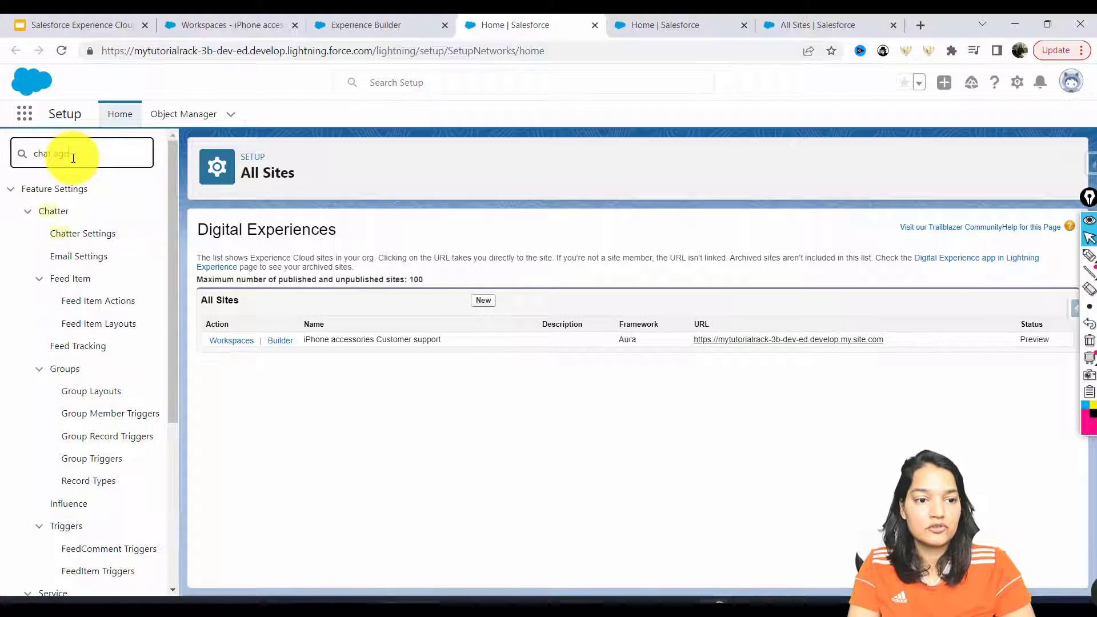
pyautogui.click(117, 255)
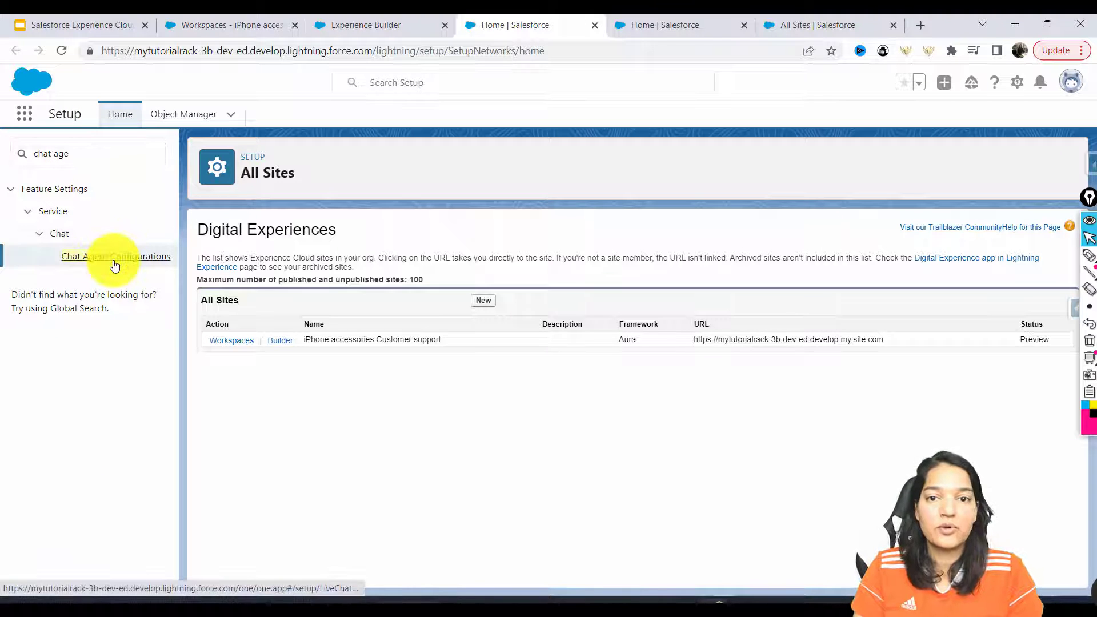
pyautogui.moveTo(202, 256); pyautogui.dragTo(473, 330)
# Create a new chat agent configuration named 'Web Support Configuration'
pyautogui.click(473, 320)
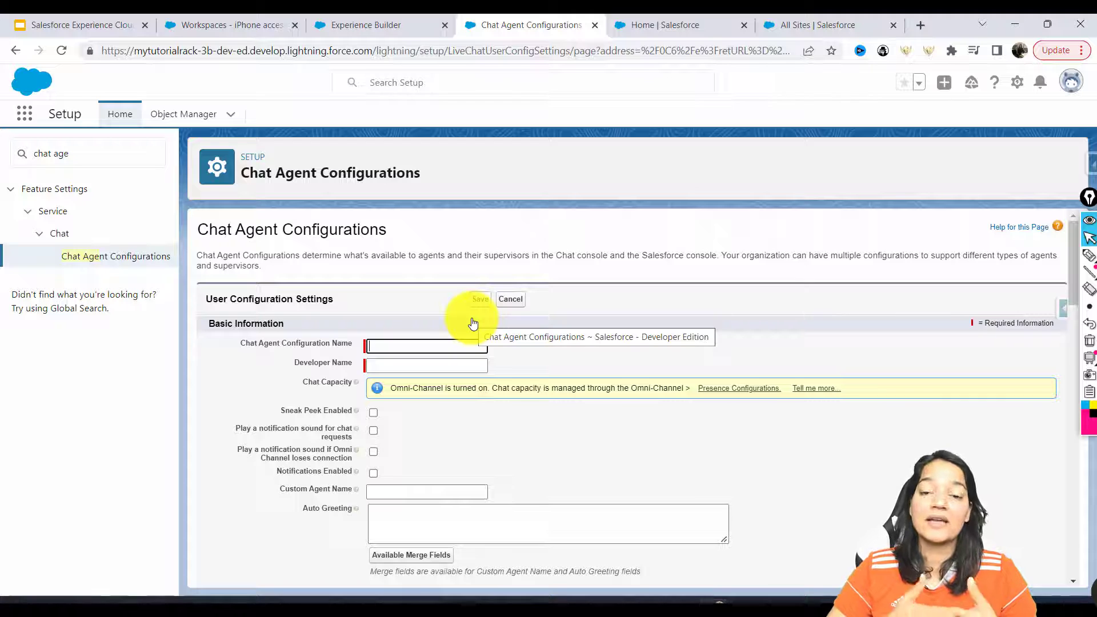
pyautogui.click(383, 347)
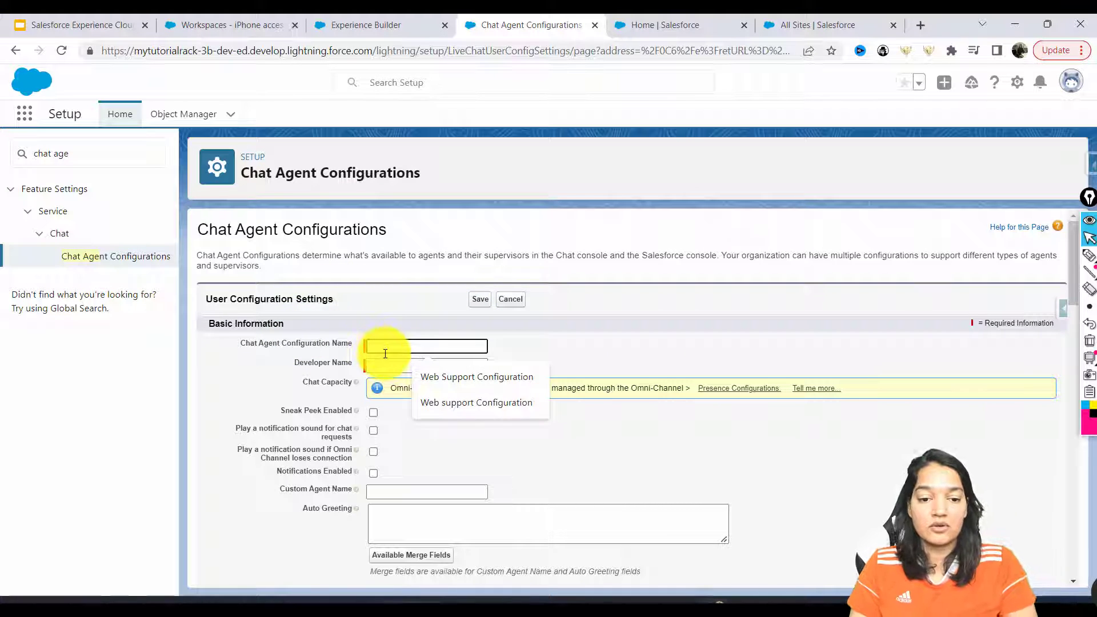
pyautogui.write('Web Suppor')
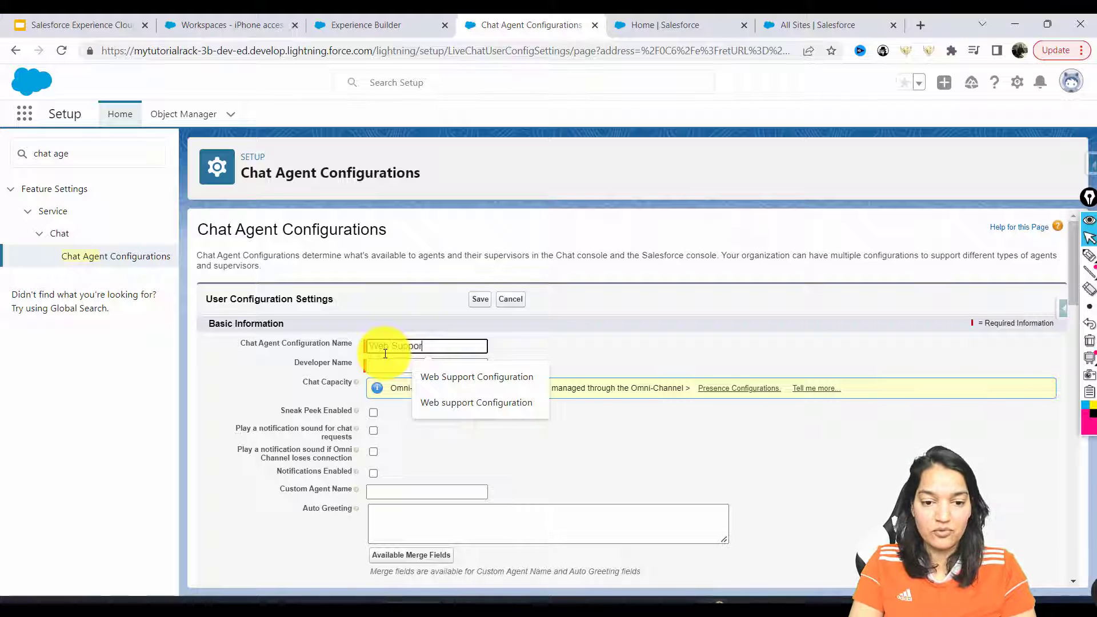
pyautogui.write('t Configuration')
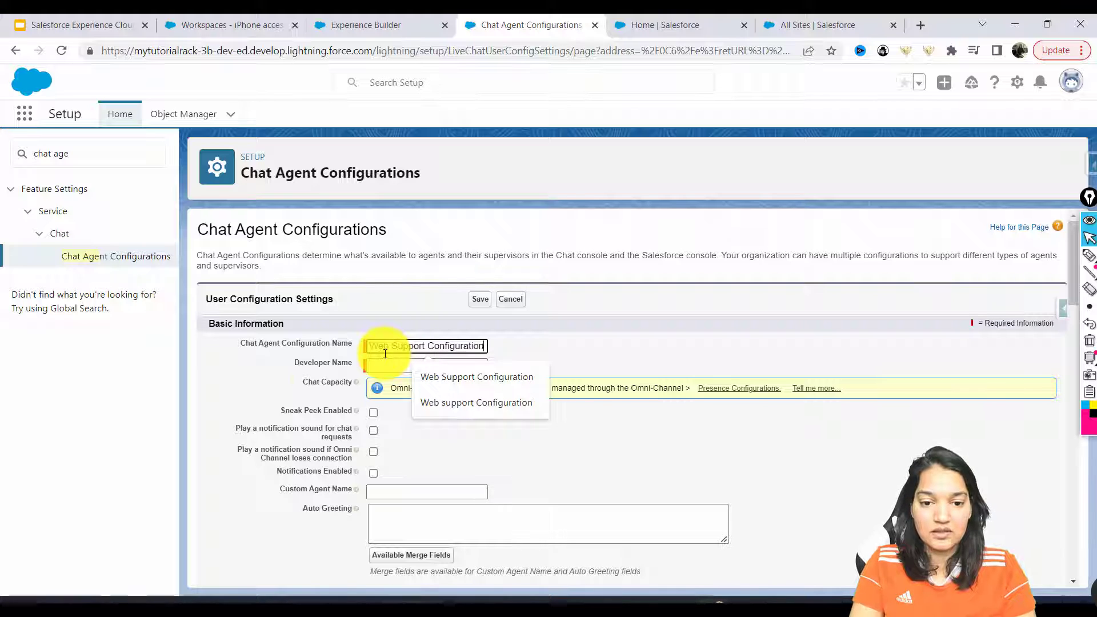
pyautogui.click(385, 361)
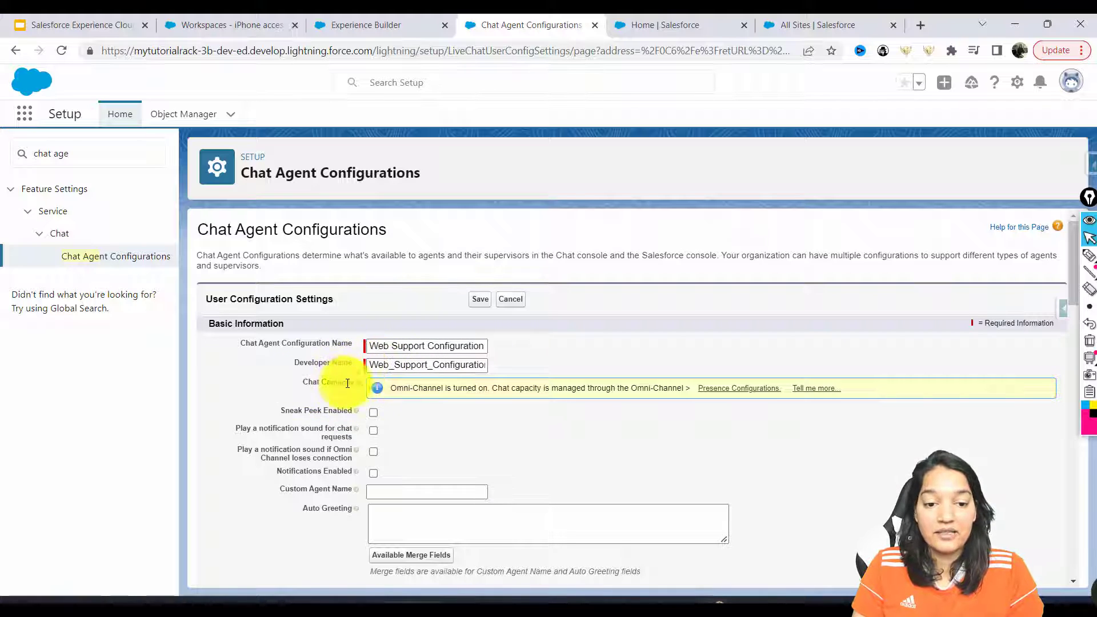
pyautogui.moveTo(389, 394); pyautogui.dragTo(689, 392)
pyautogui.click(605, 398)
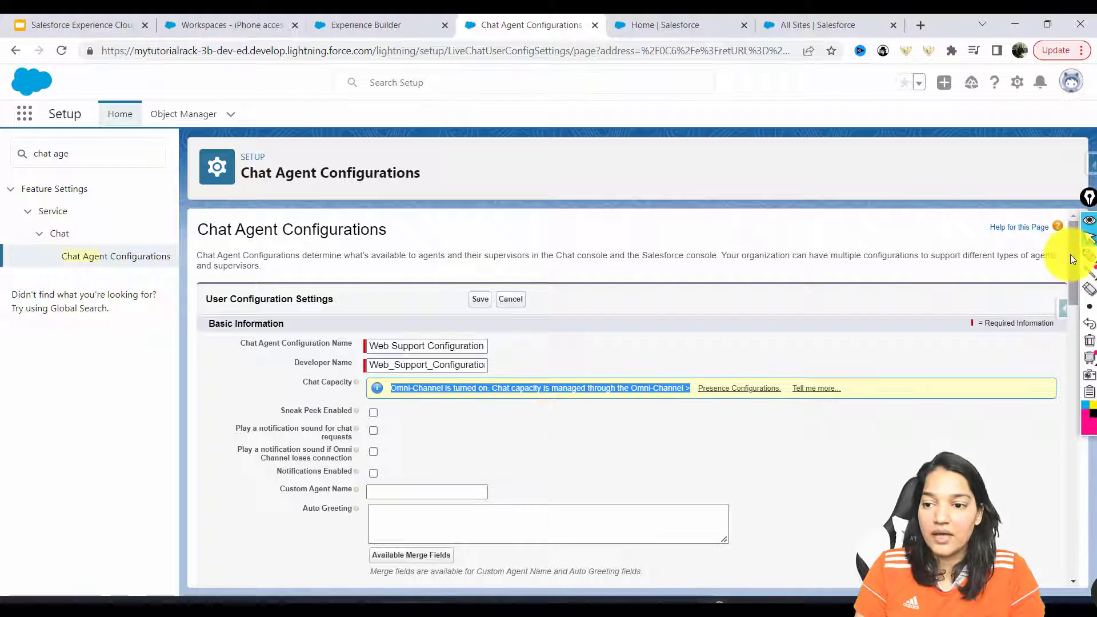
# Review the help texts for Sneak Peek and the notification options
pyautogui.moveTo(1066, 246); pyautogui.dragTo(1071, 306)
pyautogui.moveTo(280, 240); pyautogui.dragTo(351, 241)
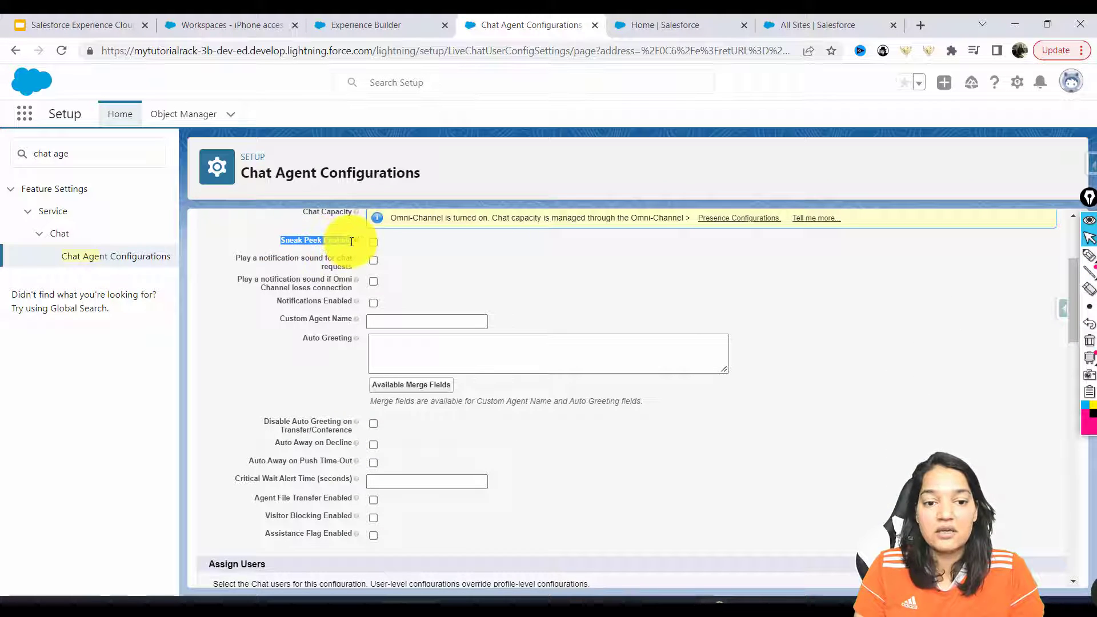
pyautogui.moveTo(357, 239)
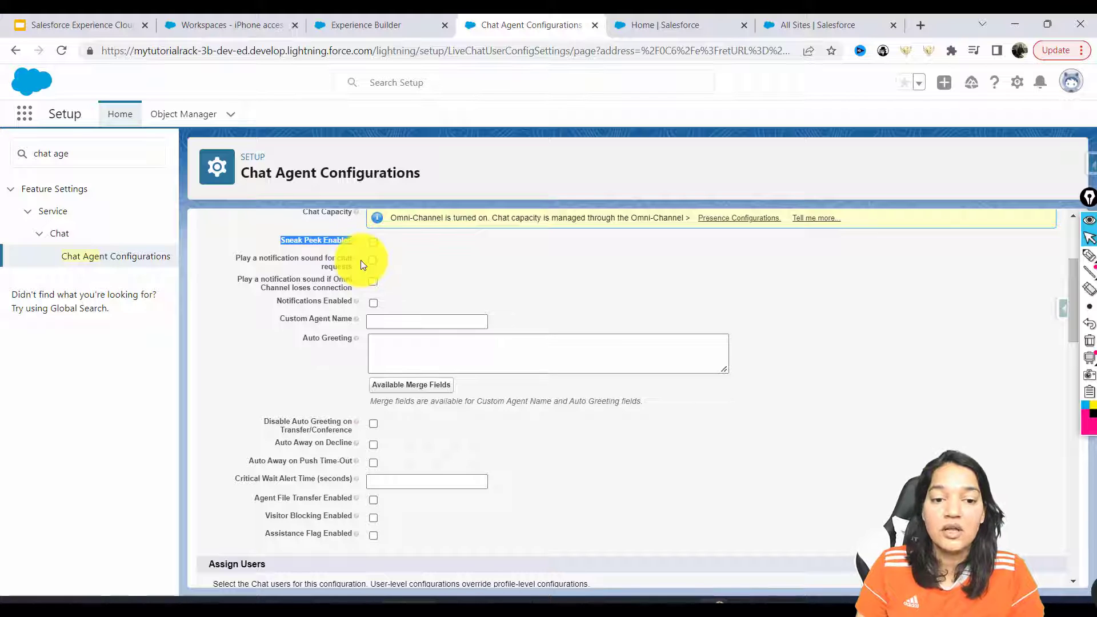
pyautogui.moveTo(354, 260)
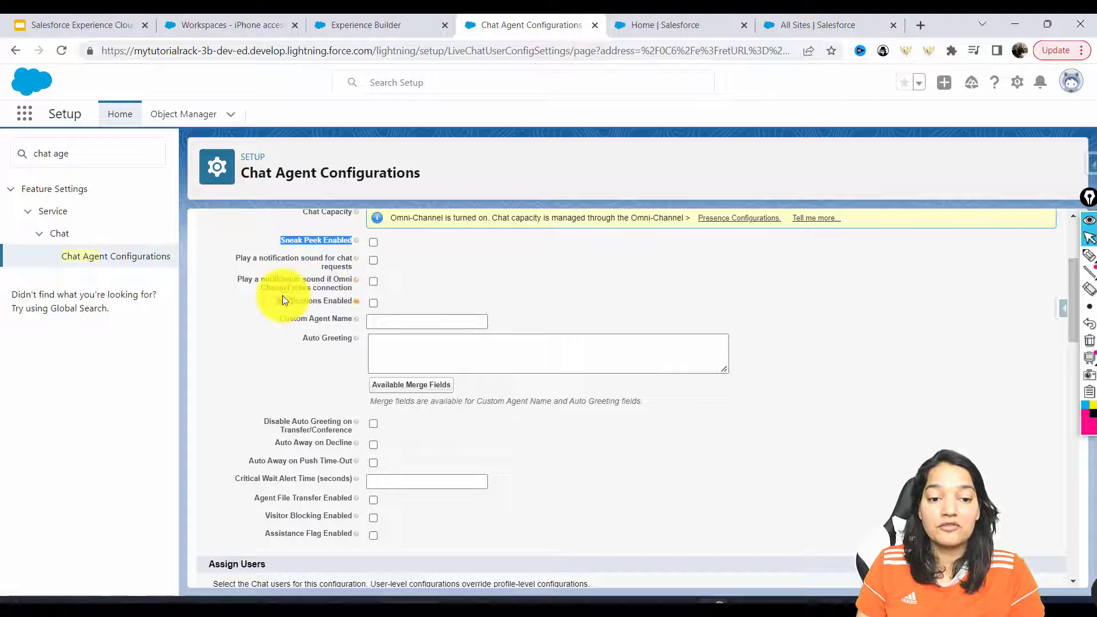
pyautogui.moveTo(358, 282)
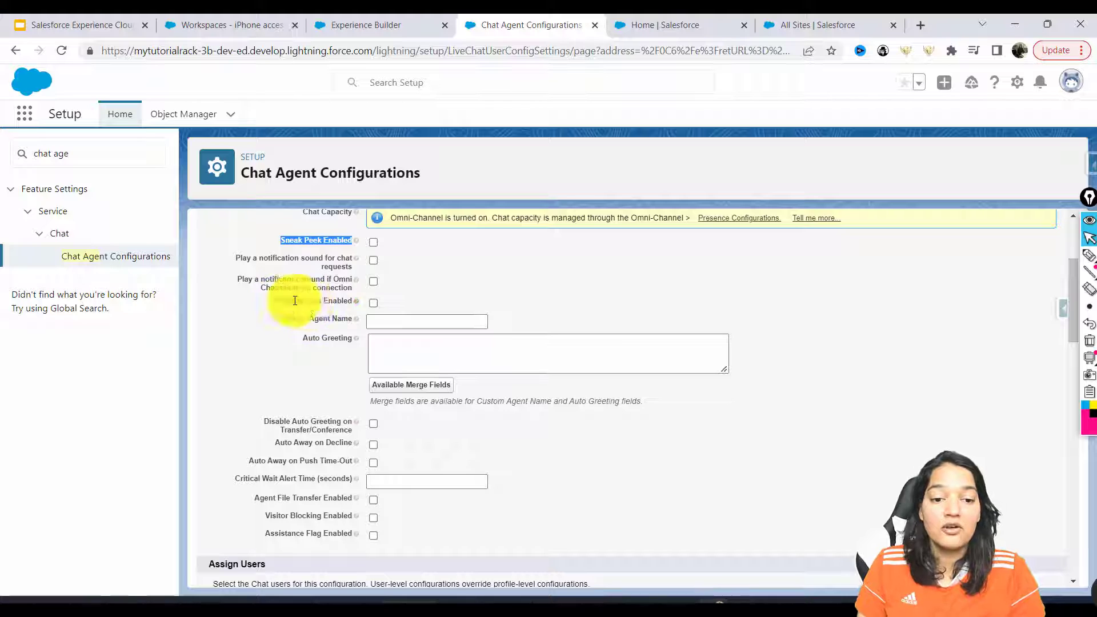
pyautogui.moveTo(355, 302)
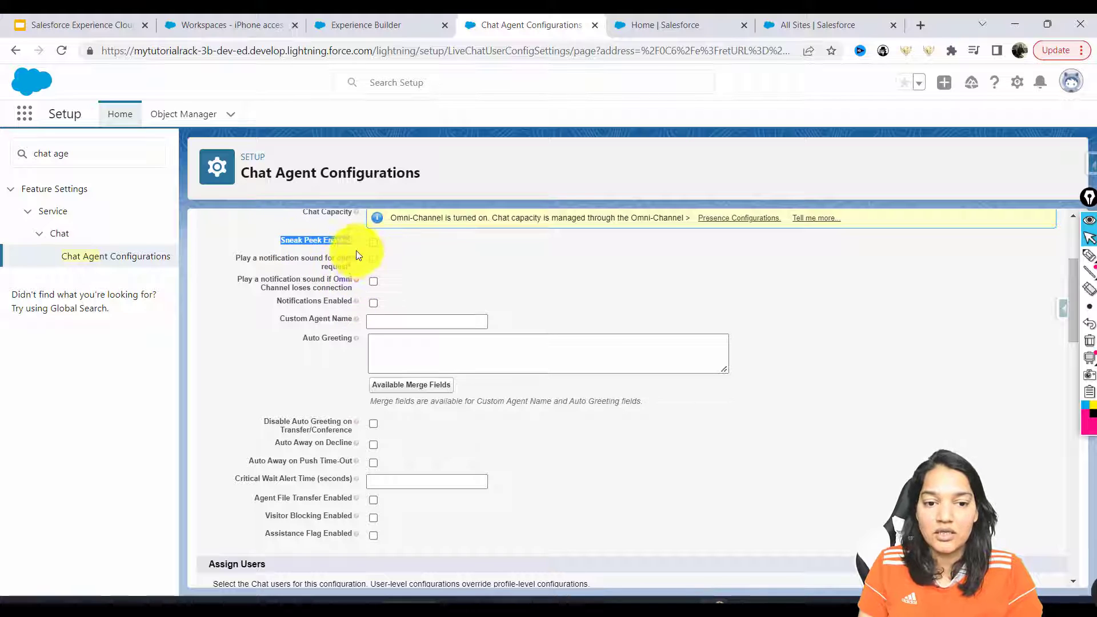
pyautogui.click(388, 321)
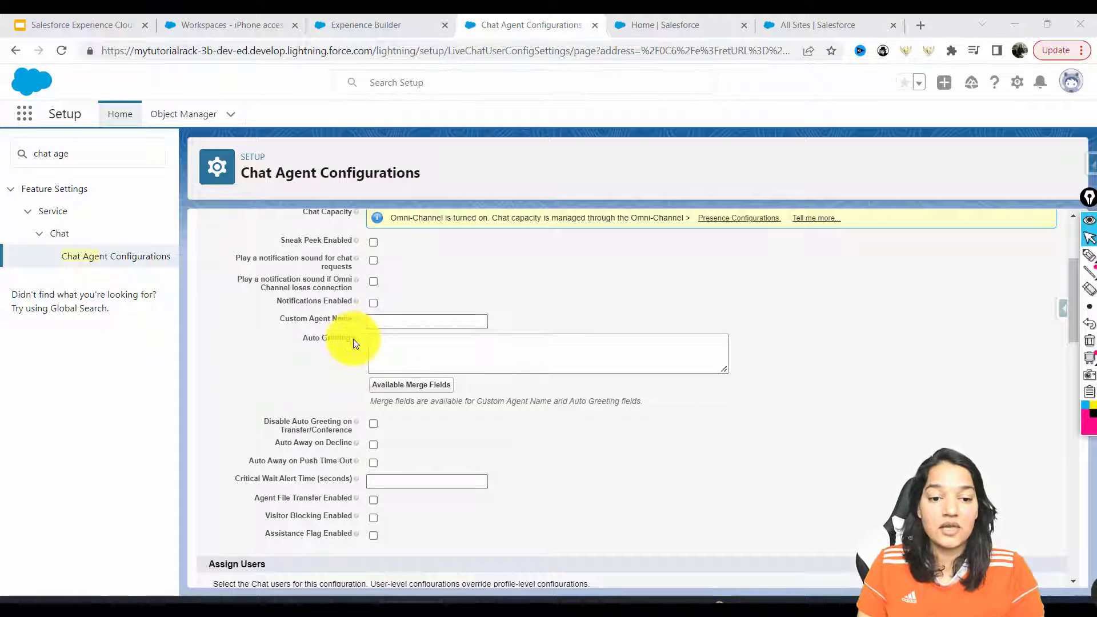
# Set Auto Greeting to 'Hey! How are you ? I am here to help you.' and browse merge fields
pyautogui.moveTo(357, 342)
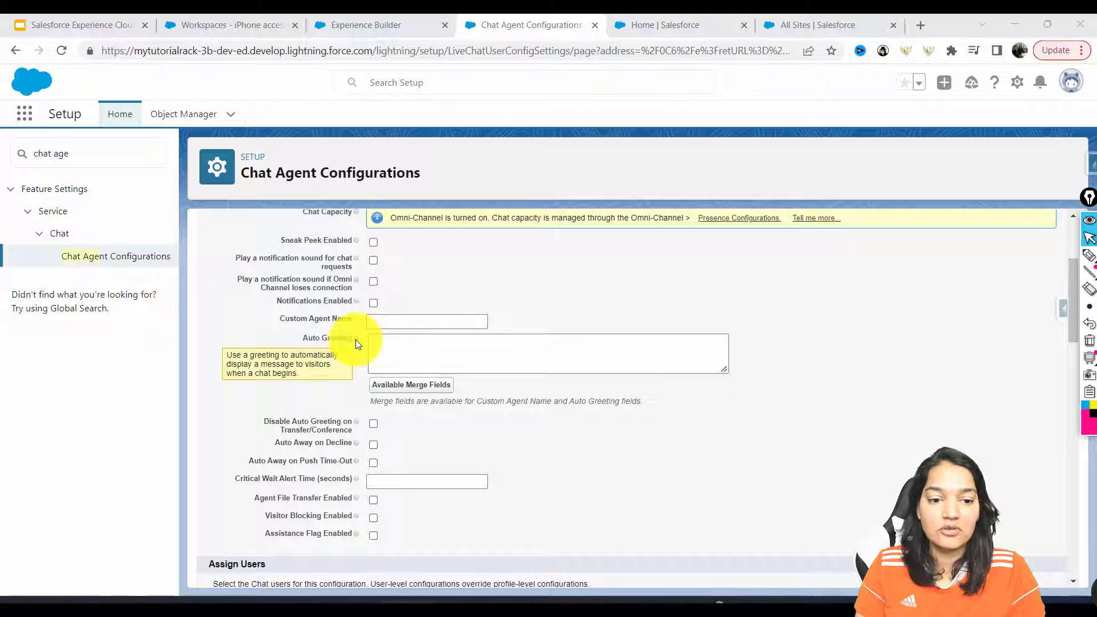
pyautogui.click(384, 341)
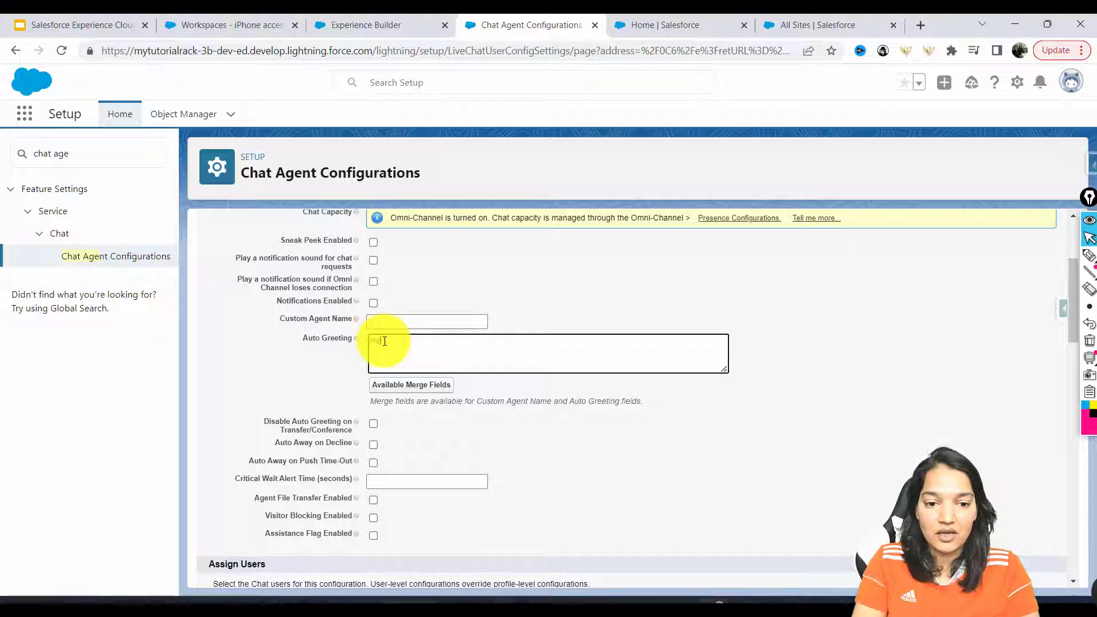
pyautogui.press('BackSpace')
pyautogui.press('BackSpace')
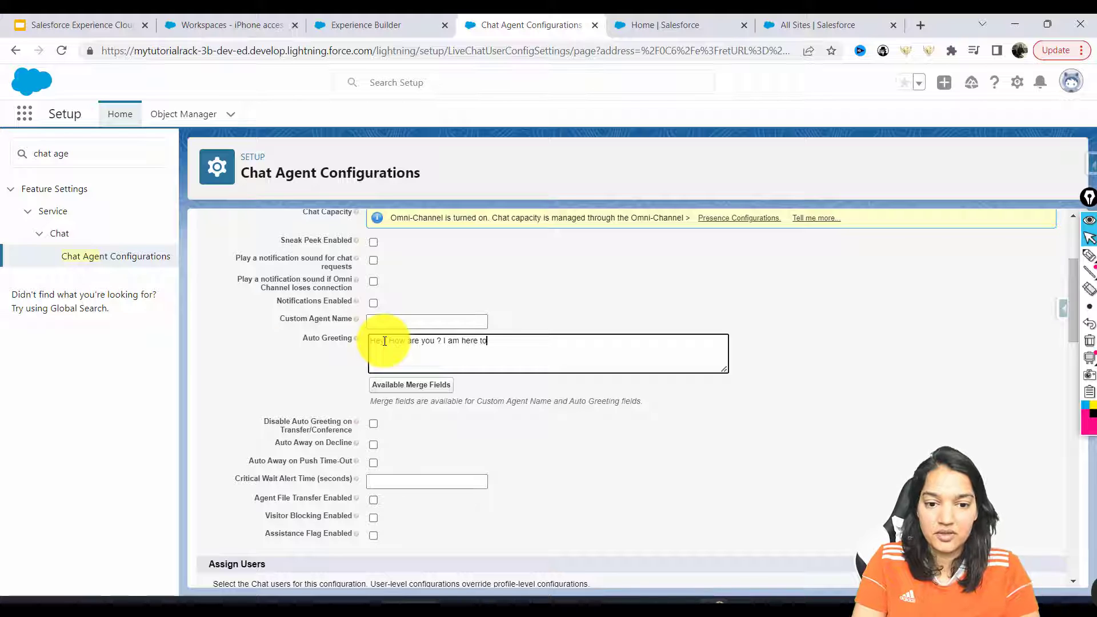
pyautogui.click(542, 348)
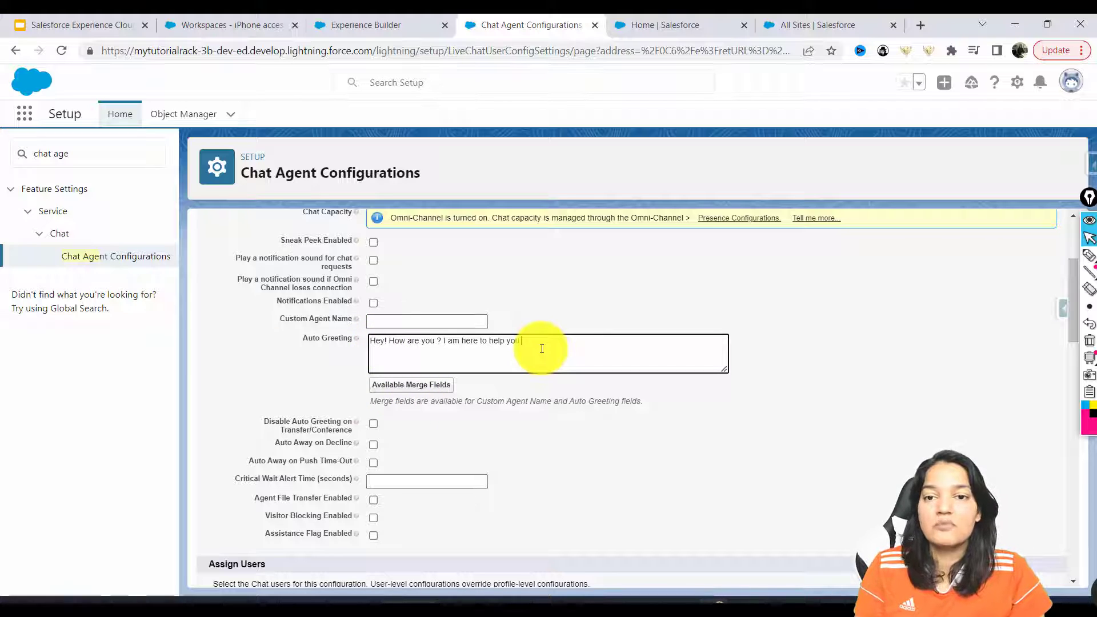
pyautogui.write('.')
pyautogui.click(429, 386)
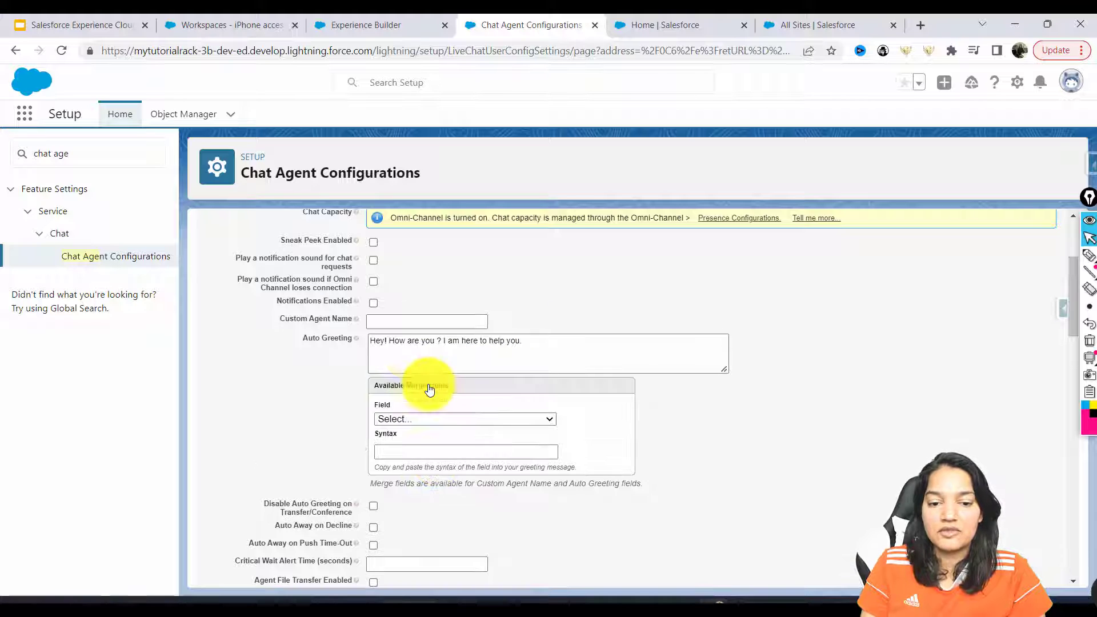
pyautogui.click(388, 414)
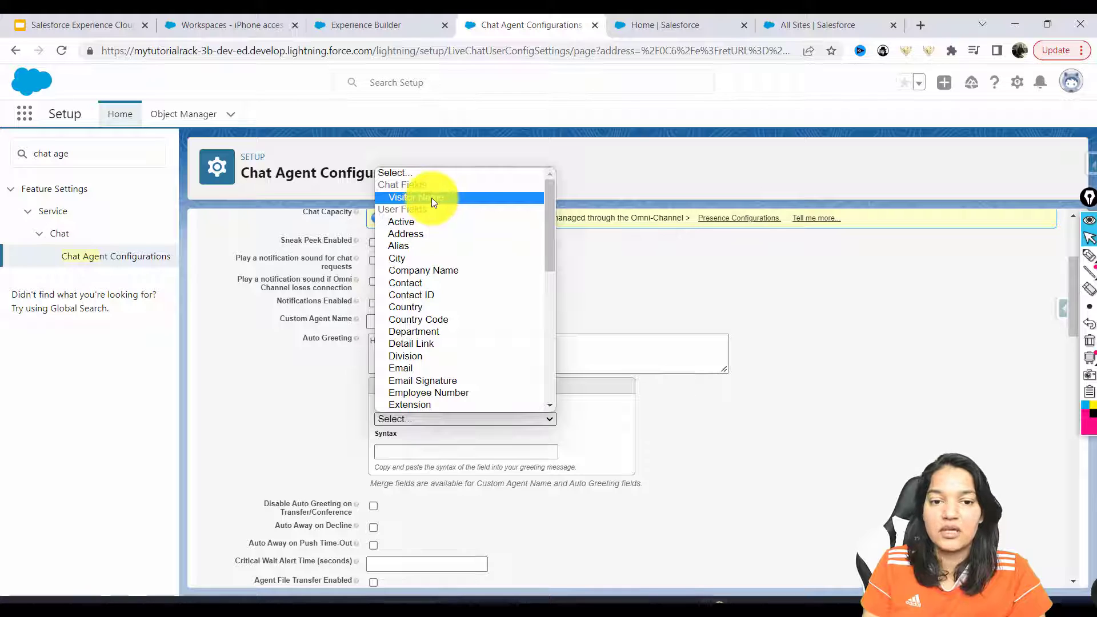
pyautogui.click(283, 452)
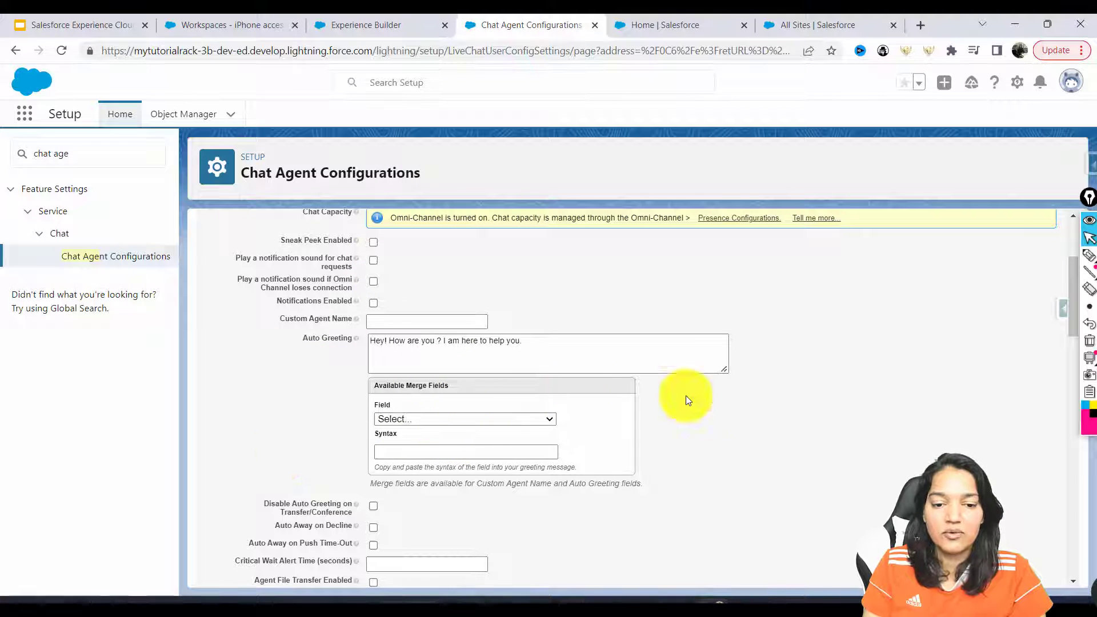
pyautogui.moveTo(537, 342); pyautogui.dragTo(297, 345)
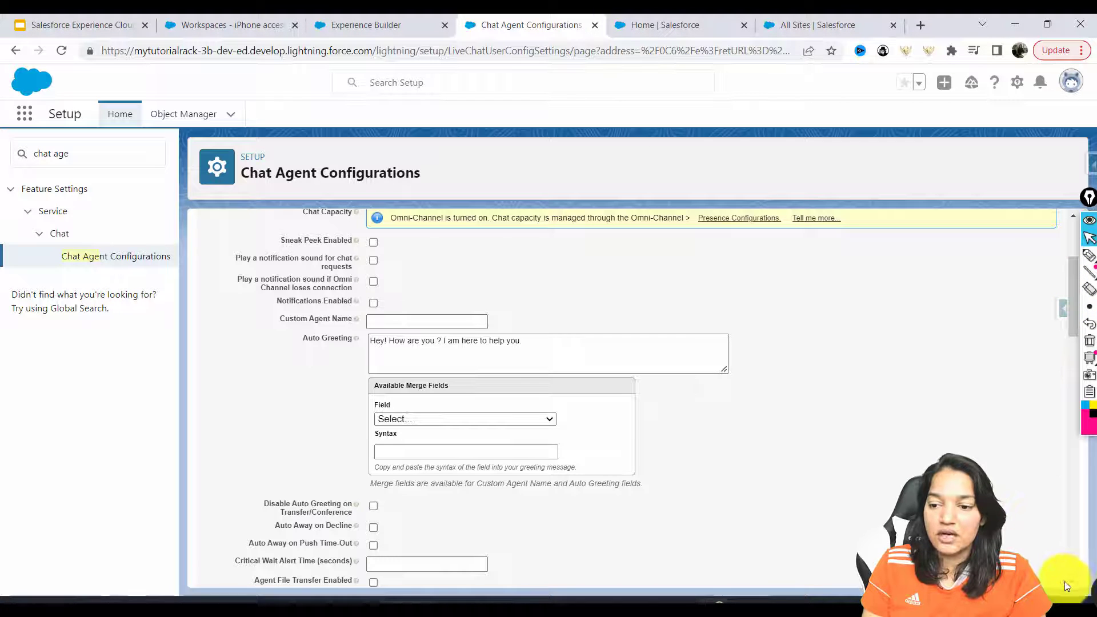
# Add the only available user under Assign Users
pyautogui.scroll(-5, 1070, 583)
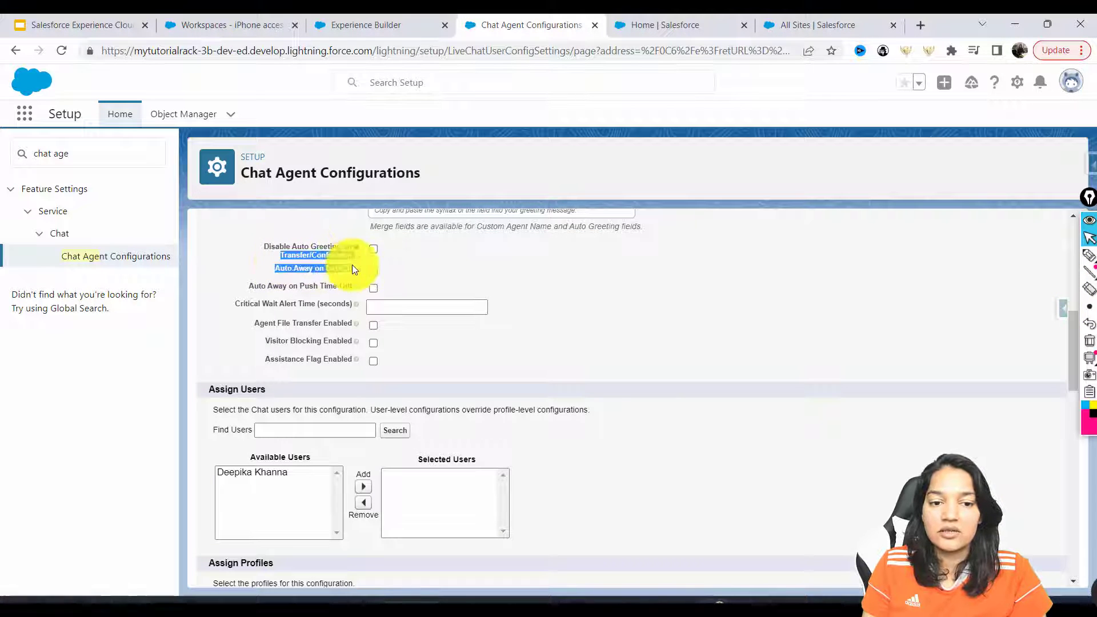
pyautogui.moveTo(352, 265); pyautogui.dragTo(374, 248)
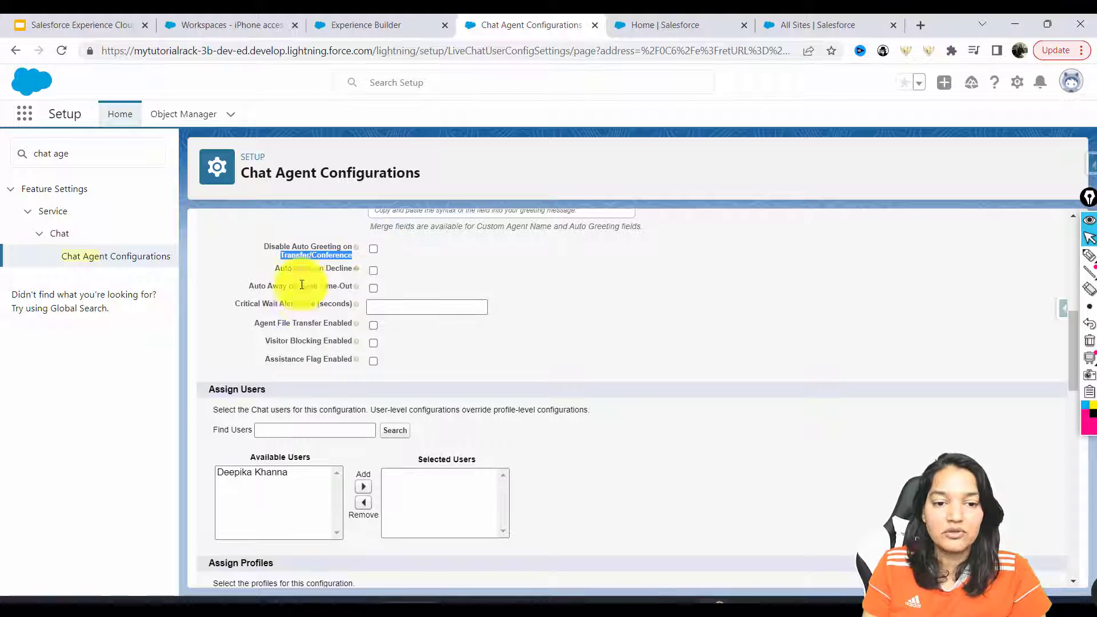
pyautogui.moveTo(213, 409); pyautogui.dragTo(367, 410)
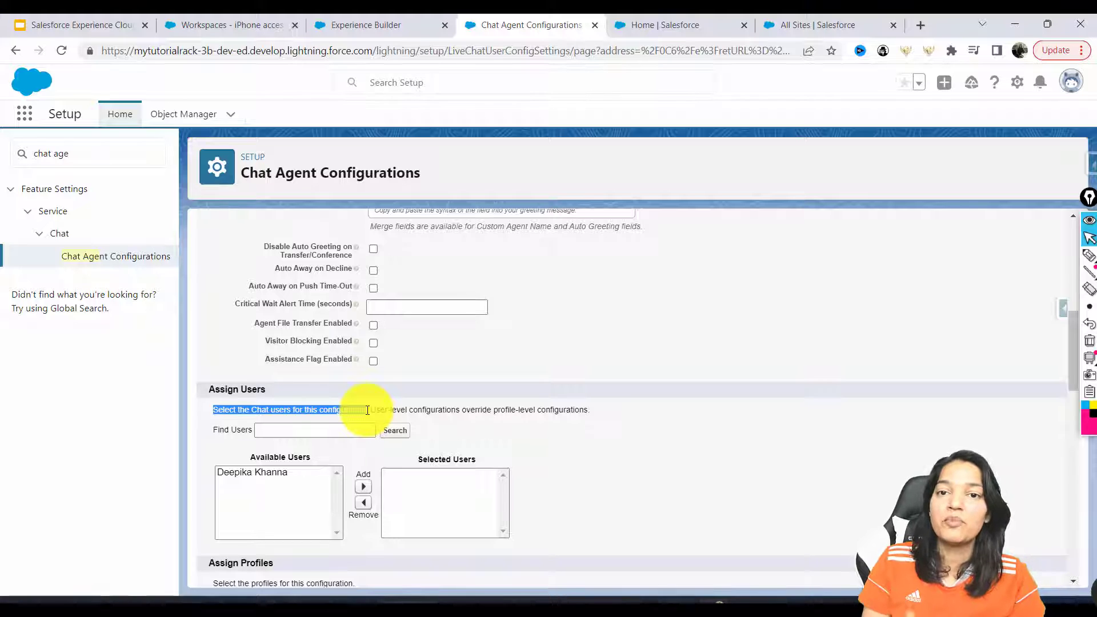
pyautogui.click(269, 473)
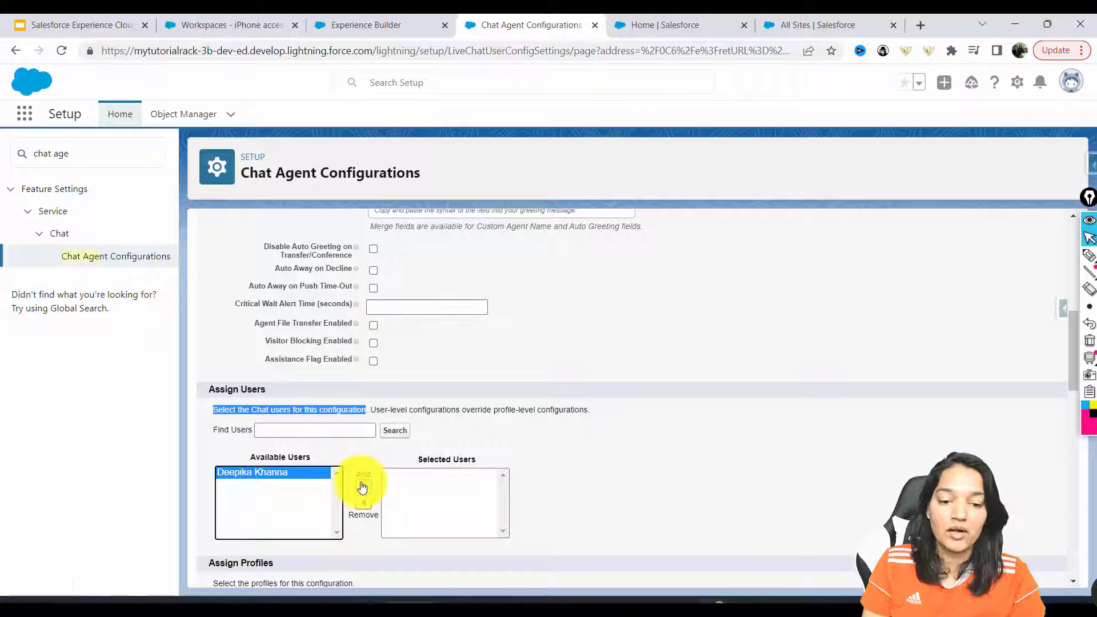
pyautogui.click(362, 487)
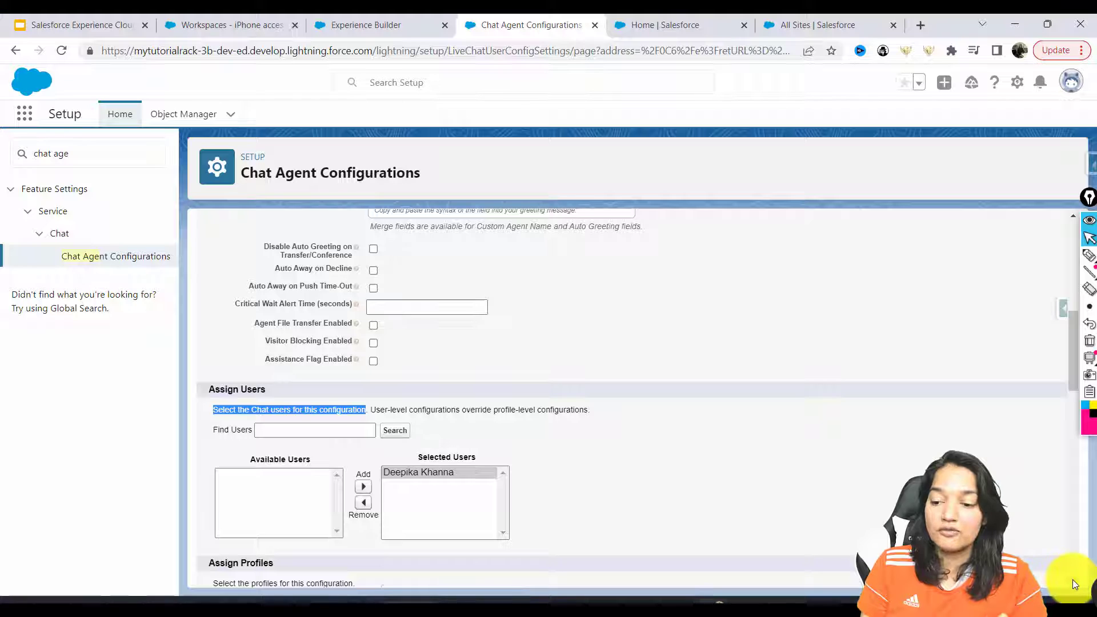
# Assign the Standard User, System Administrator and Custom: Support Profile profiles
pyautogui.scroll(-4, 1072, 579)
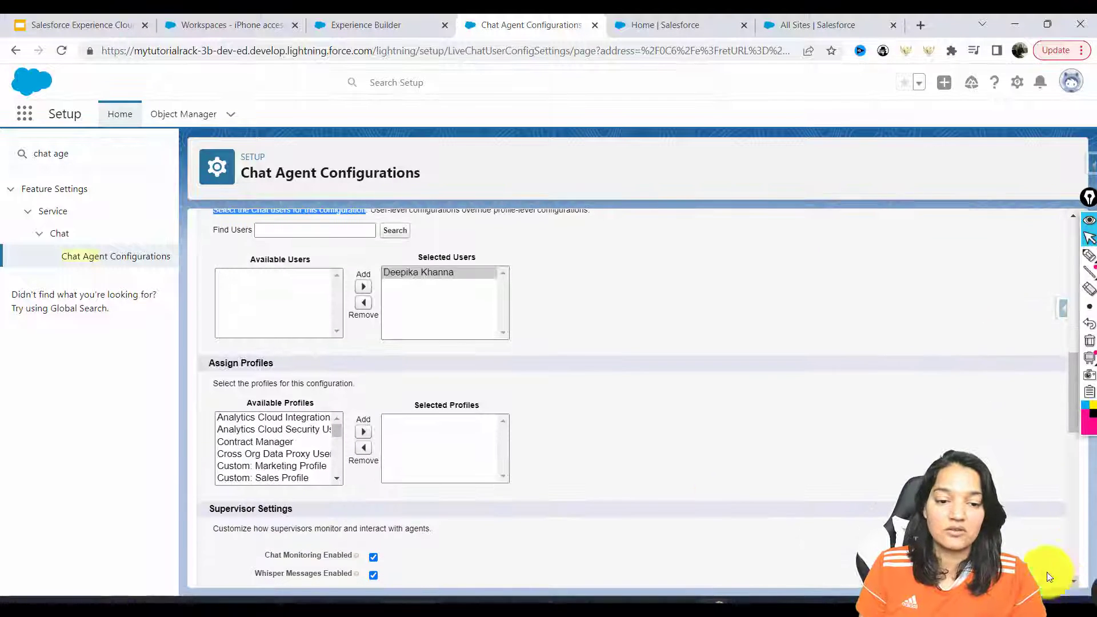
pyautogui.click(330, 477)
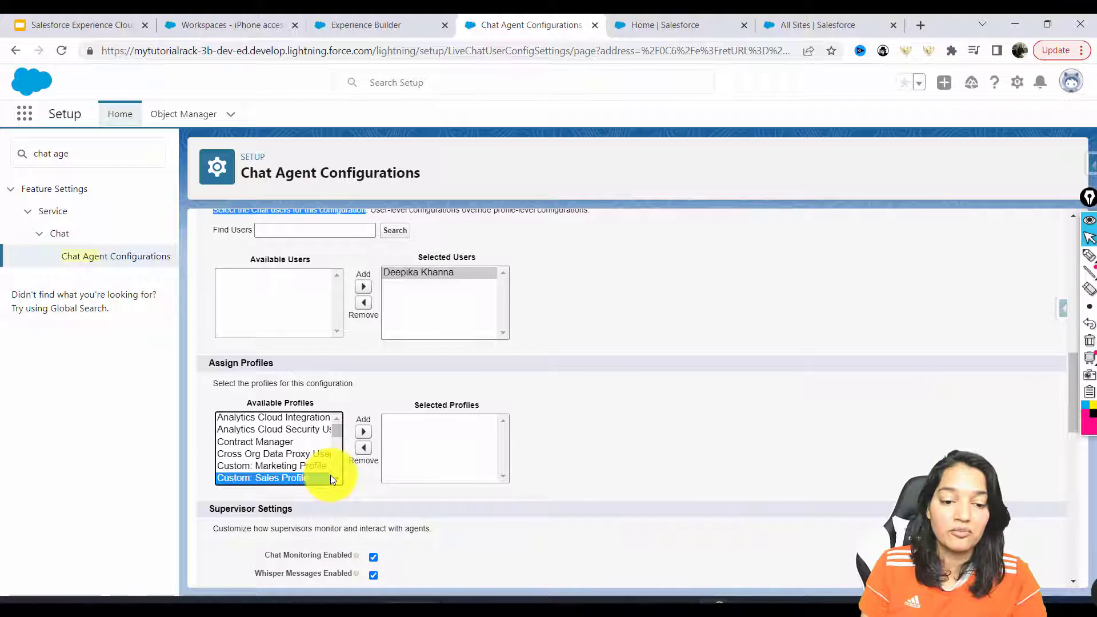
pyautogui.scroll(-4, 337, 476)
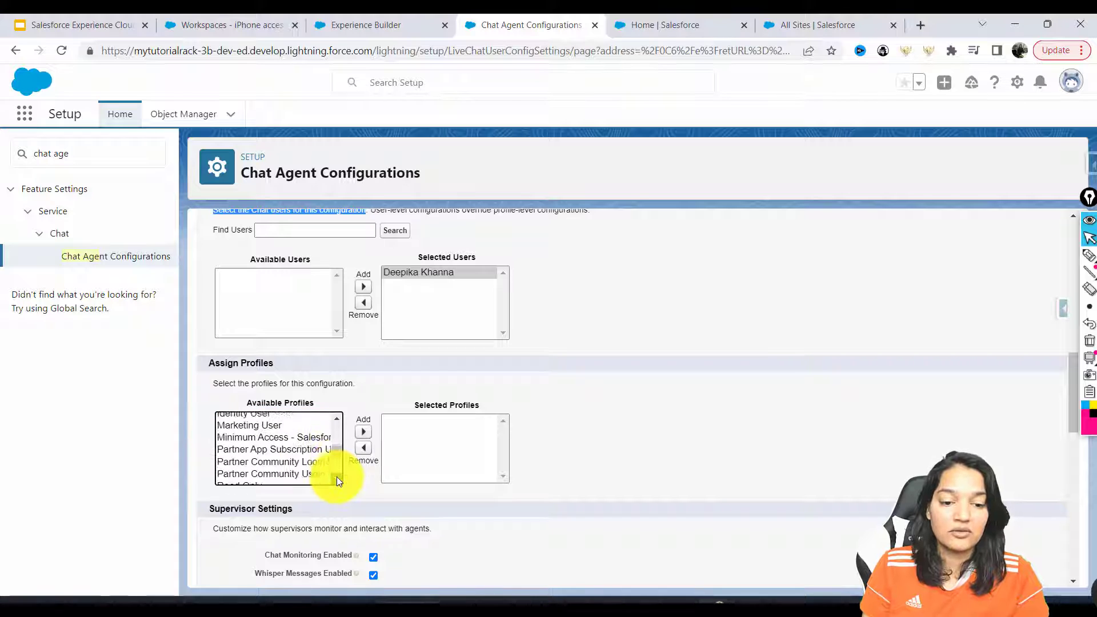
pyautogui.scroll(-2, 337, 477)
pyautogui.click(265, 478)
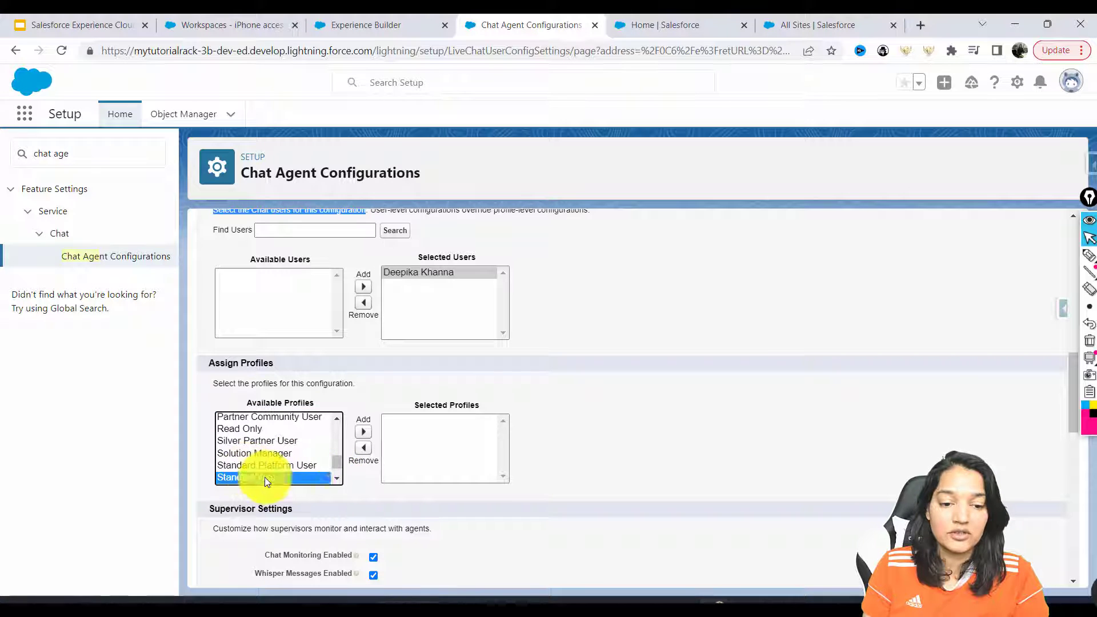
pyautogui.click(363, 432)
pyautogui.scroll(-1, 334, 478)
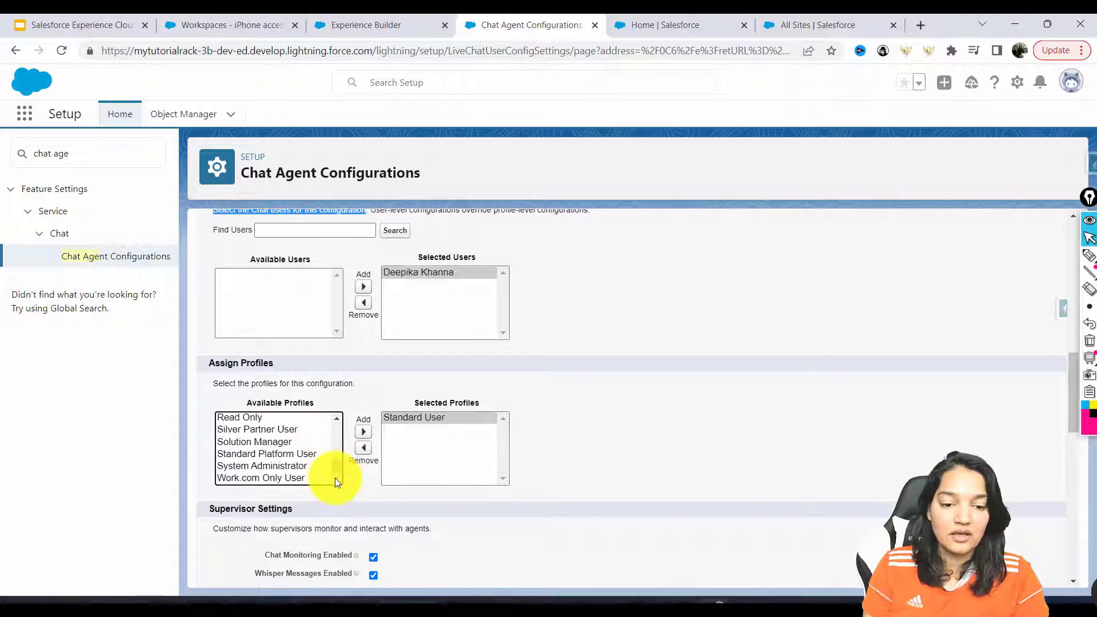
pyautogui.click(299, 465)
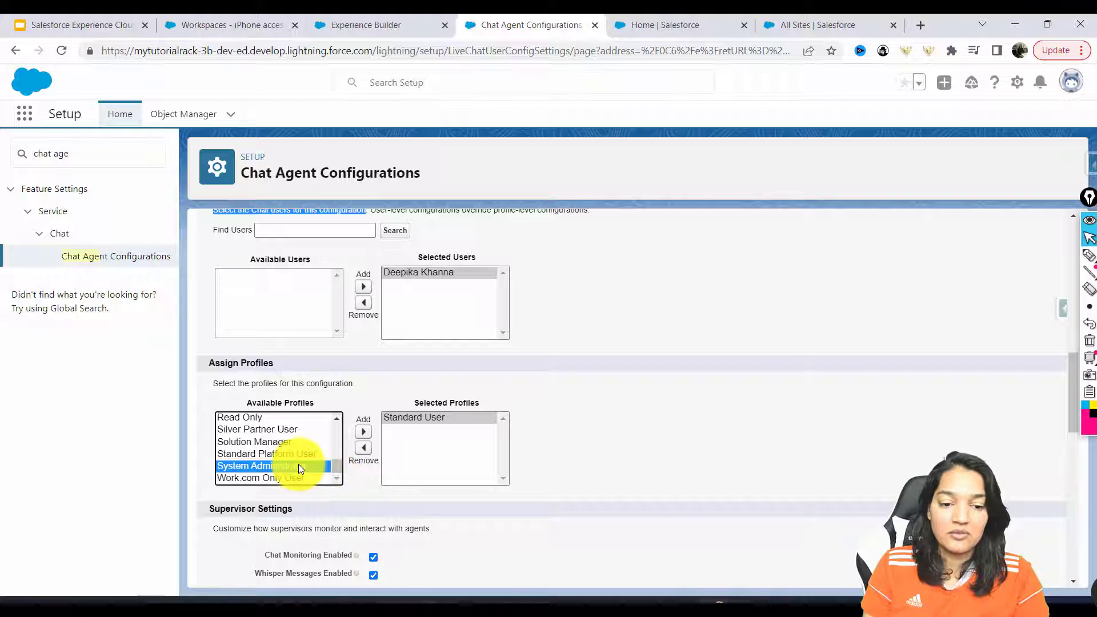
pyautogui.click(363, 433)
pyautogui.scroll(3, 338, 419)
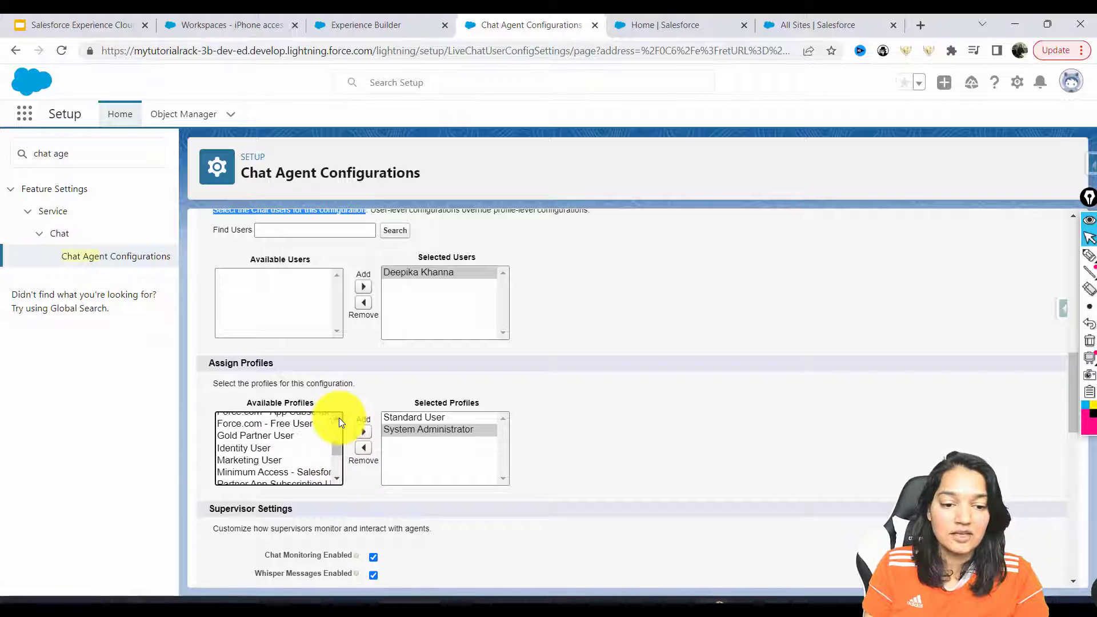
pyautogui.scroll(3, 338, 417)
pyautogui.click(253, 470)
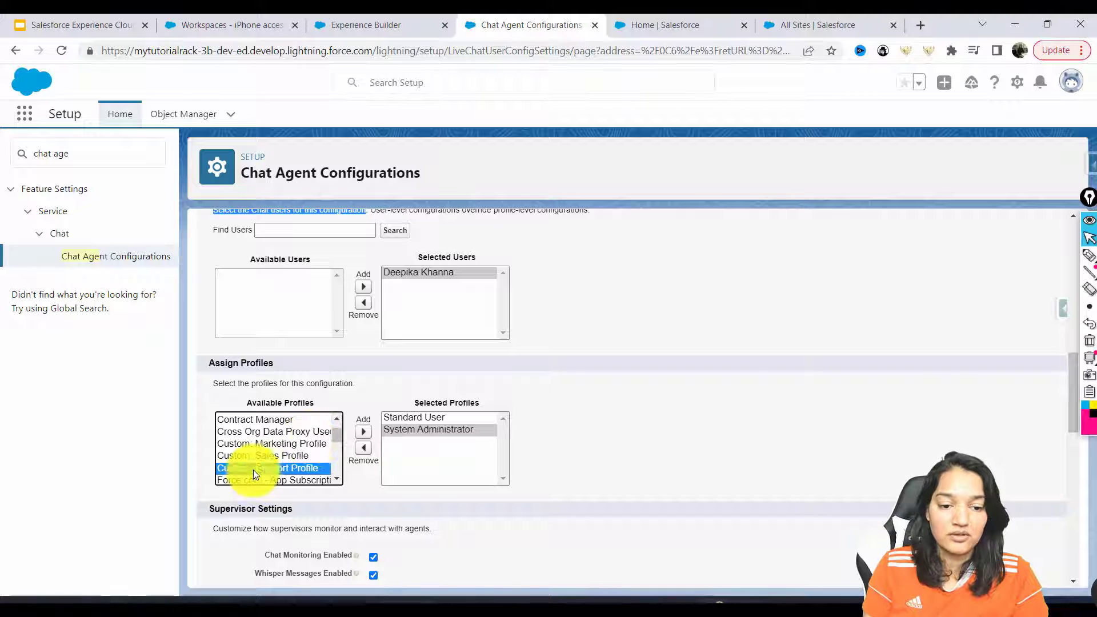
pyautogui.click(362, 434)
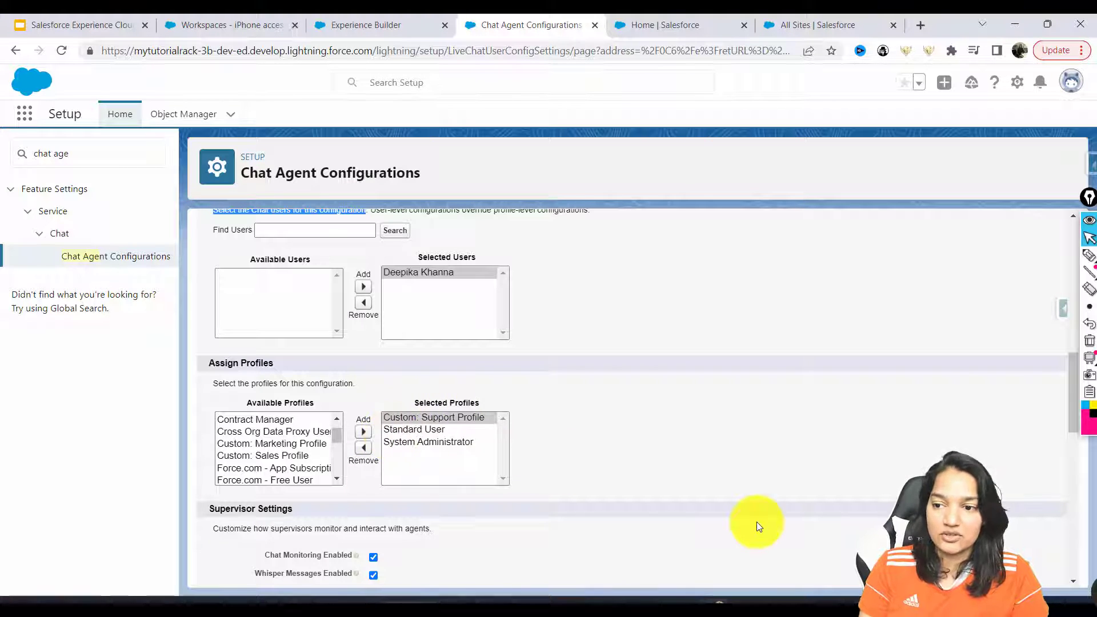
pyautogui.scroll(-5, 422, 336)
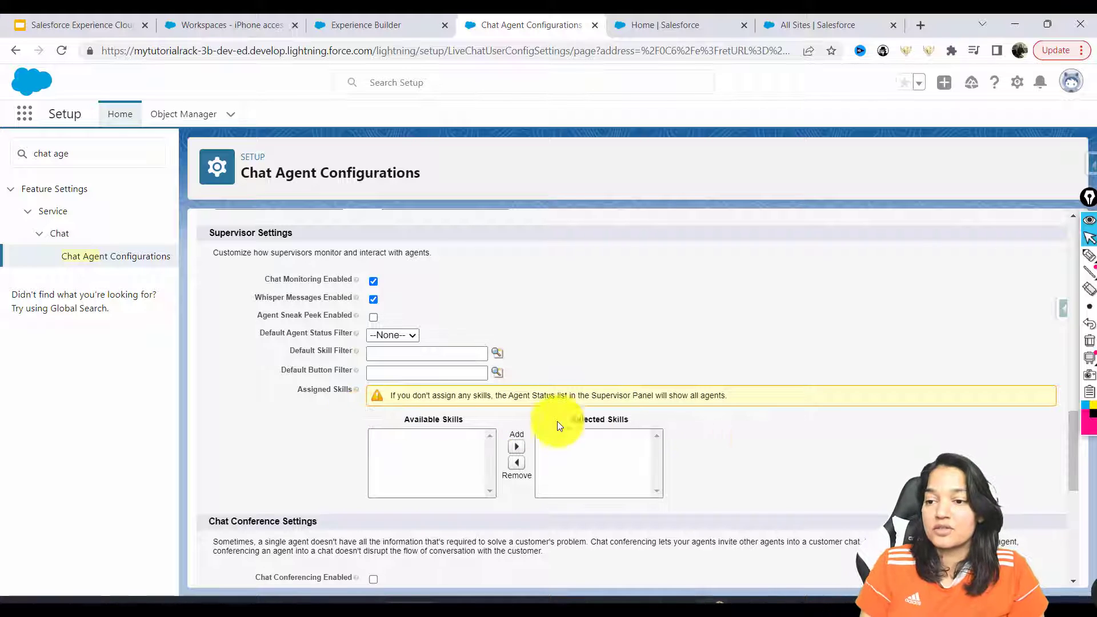
pyautogui.click(1089, 255)
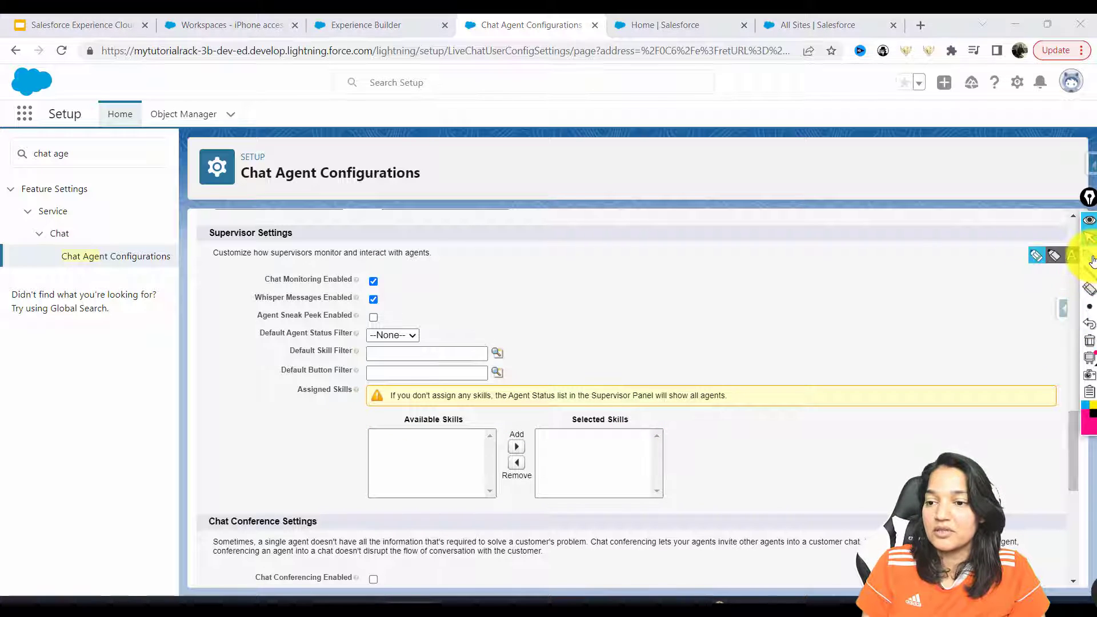
pyautogui.click(1007, 360)
pyautogui.moveTo(673, 166)
pyautogui.mouseDown()
pyautogui.moveTo(684, 183)
pyautogui.moveTo(777, 183)
pyautogui.mouseUp()
pyautogui.moveTo(683, 197)
pyautogui.mouseDown()
pyautogui.moveTo(612, 232)
pyautogui.moveTo(625, 278)
pyautogui.moveTo(731, 271)
pyautogui.mouseUp()
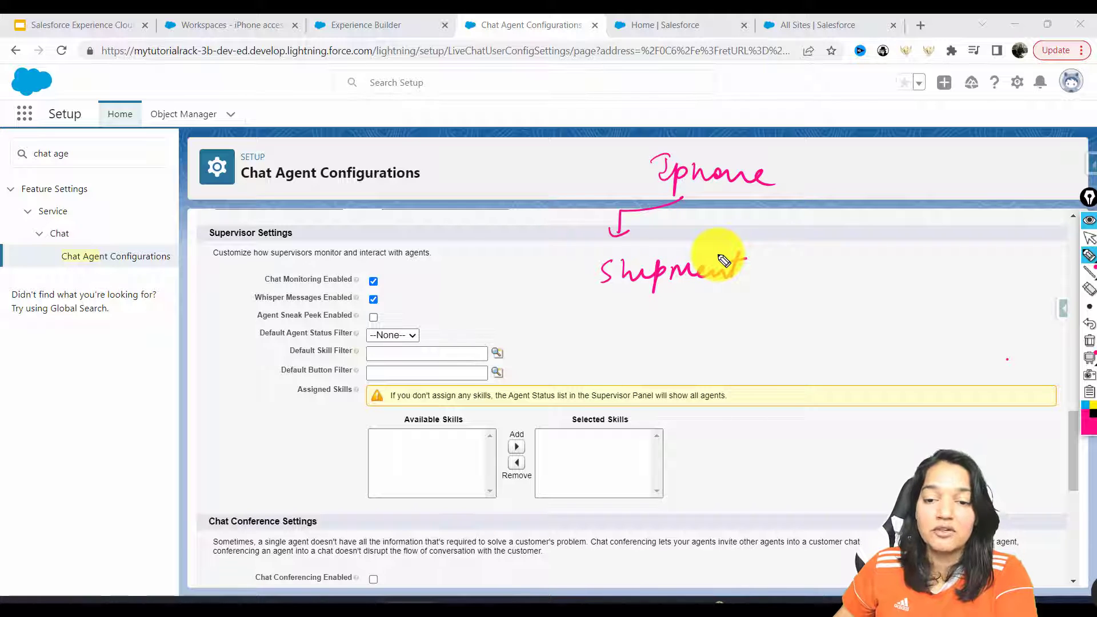
pyautogui.moveTo(611, 300); pyautogui.dragTo(724, 296)
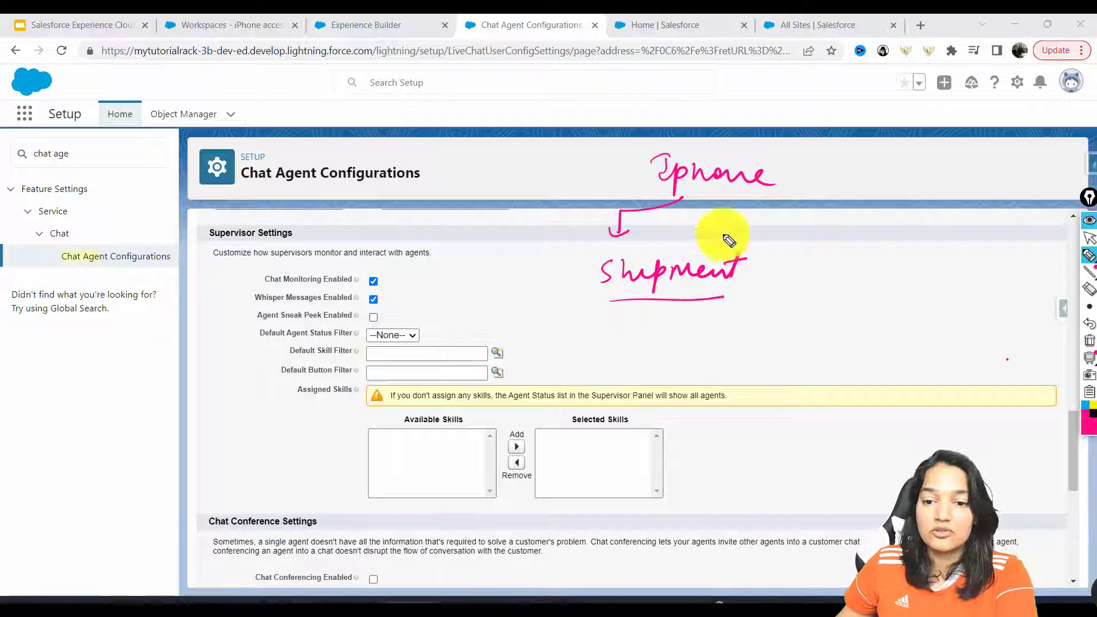
pyautogui.moveTo(685, 198)
pyautogui.mouseDown()
pyautogui.moveTo(855, 210)
pyautogui.moveTo(845, 276)
pyautogui.moveTo(877, 264)
pyautogui.moveTo(930, 290)
pyautogui.moveTo(917, 316)
pyautogui.mouseUp()
pyautogui.moveTo(689, 197)
pyautogui.mouseDown()
pyautogui.moveTo(948, 182)
pyautogui.moveTo(943, 239)
pyautogui.mouseUp()
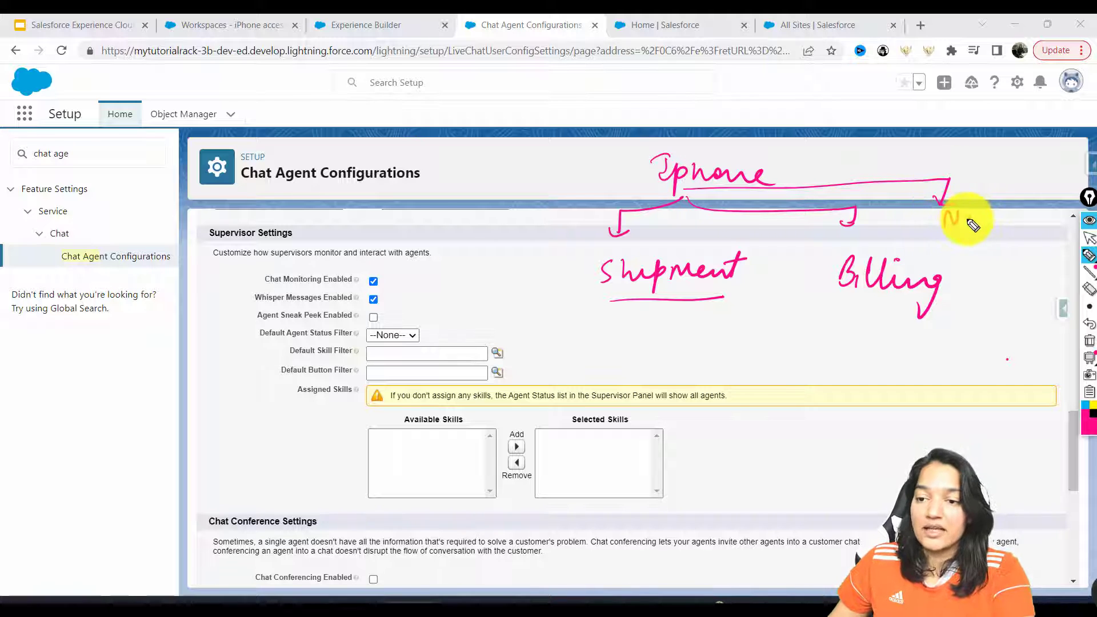
pyautogui.moveTo(1025, 225)
pyautogui.mouseDown()
pyautogui.moveTo(1048, 215)
pyautogui.moveTo(1034, 221)
pyautogui.mouseUp()
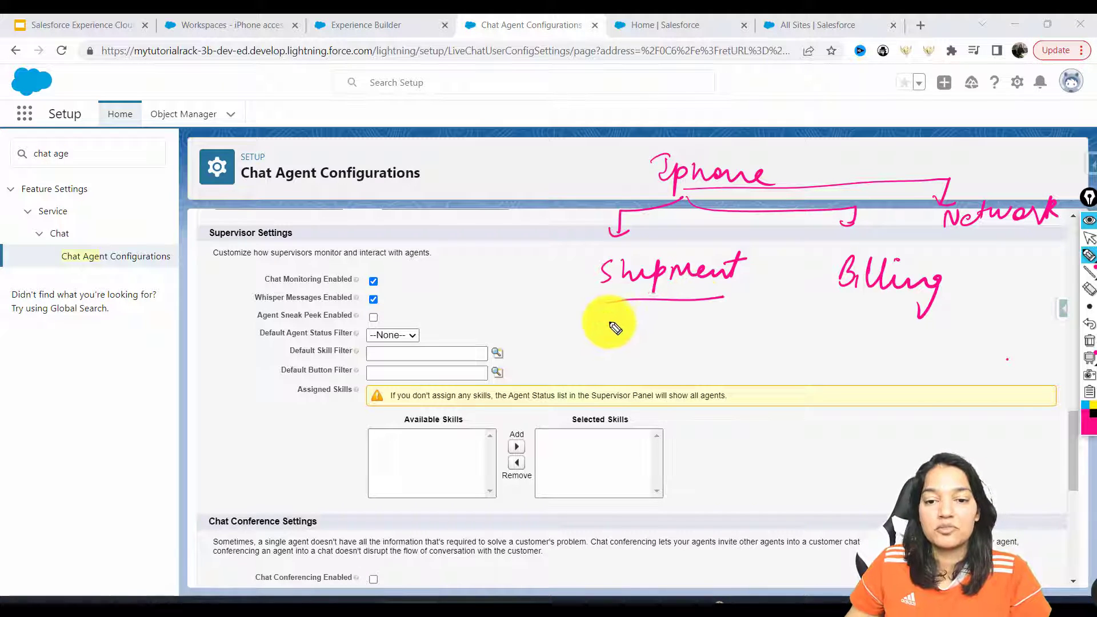
pyautogui.moveTo(605, 349)
pyautogui.mouseDown()
pyautogui.moveTo(637, 322)
pyautogui.moveTo(657, 340)
pyautogui.moveTo(626, 368)
pyautogui.moveTo(711, 357)
pyautogui.moveTo(709, 377)
pyautogui.mouseUp()
pyautogui.moveTo(578, 260); pyautogui.dragTo(622, 314)
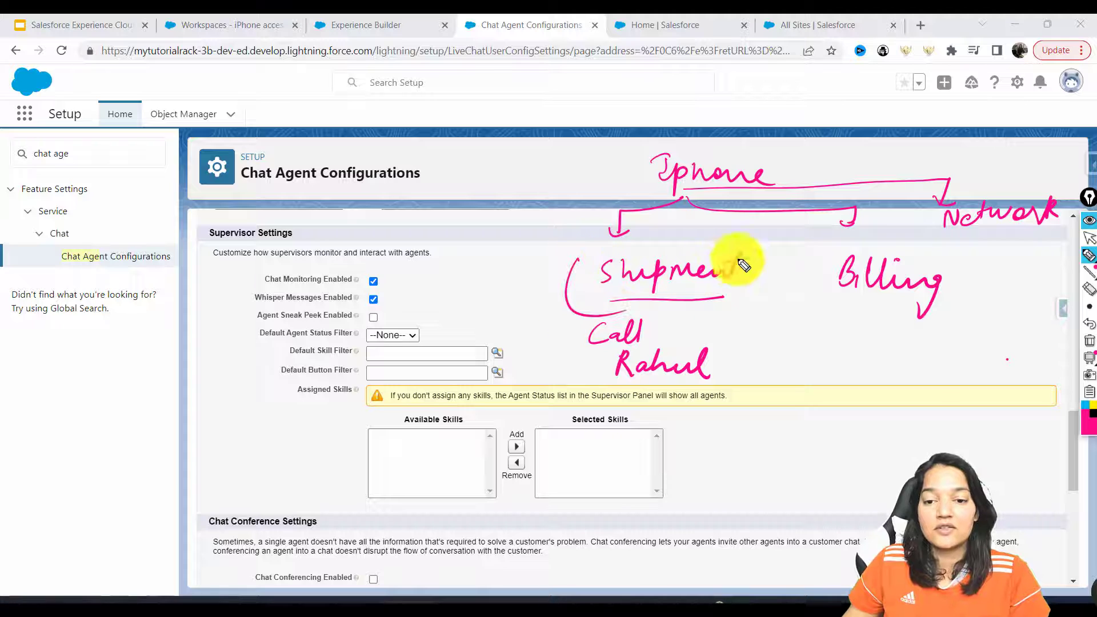
pyautogui.moveTo(743, 252); pyautogui.dragTo(729, 311)
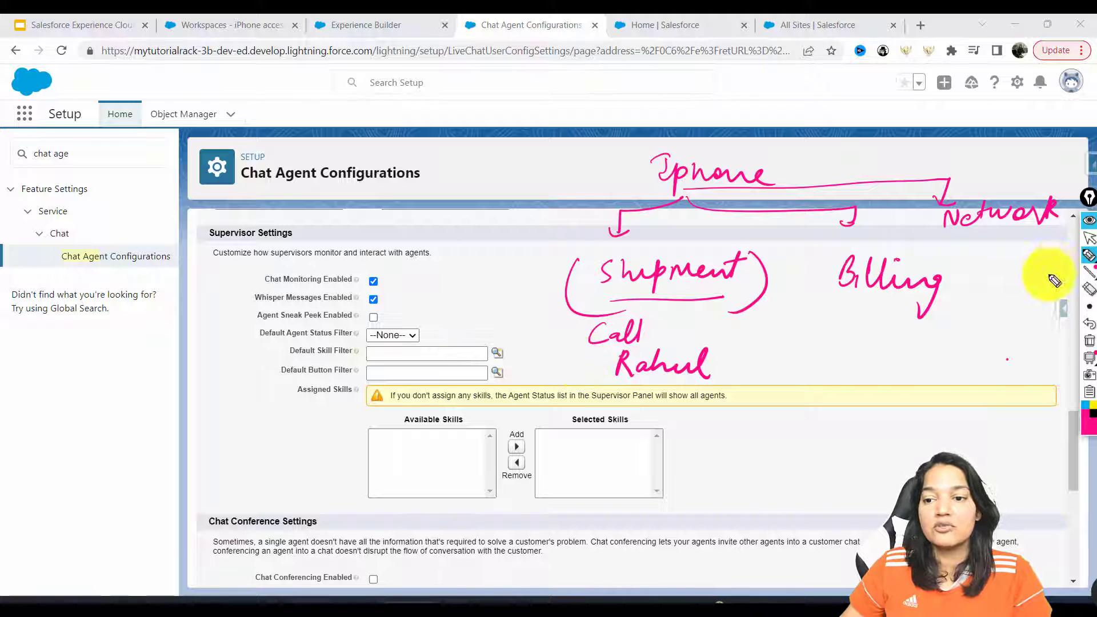
pyautogui.moveTo(962, 240)
pyautogui.mouseDown()
pyautogui.moveTo(1070, 187)
pyautogui.moveTo(950, 206)
pyautogui.moveTo(988, 242)
pyautogui.mouseUp()
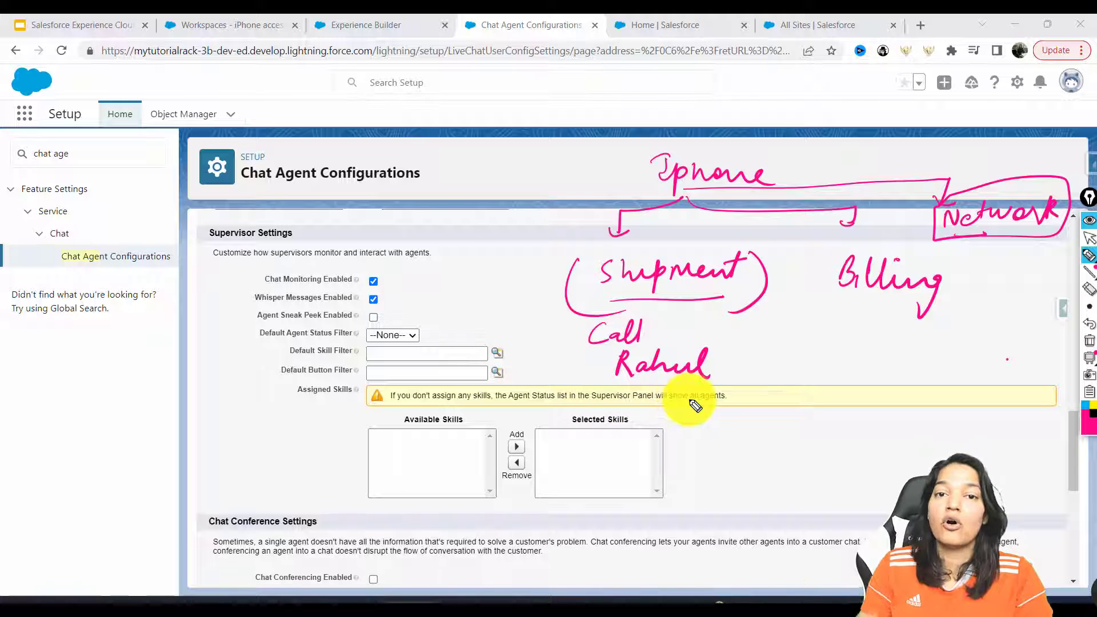
pyautogui.click(1090, 353)
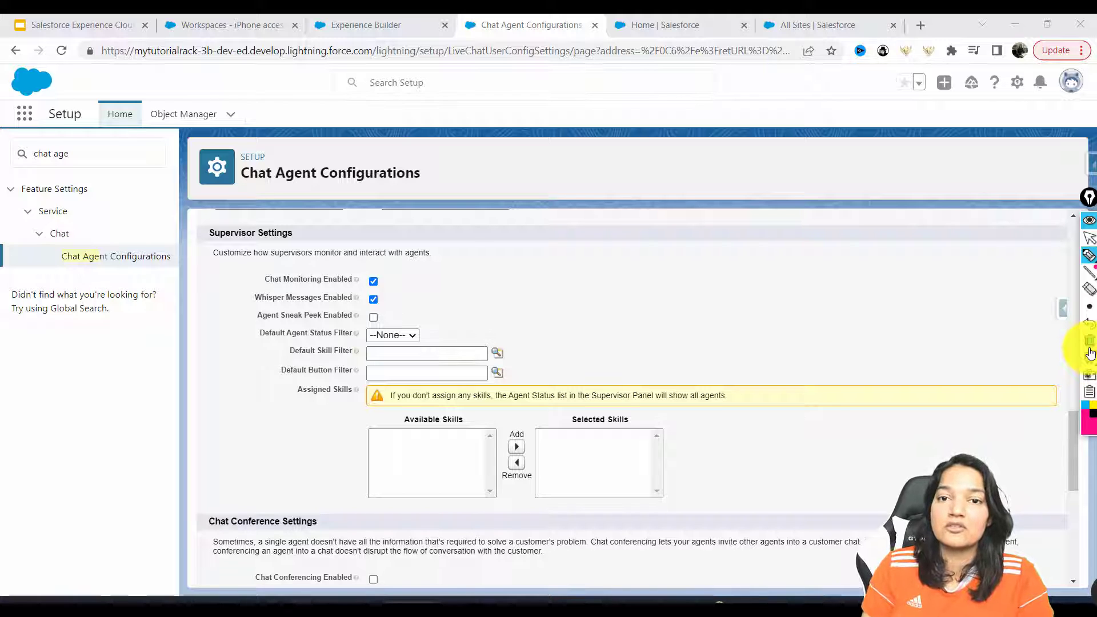
# Allow chat transfers to Chat Agents for Web Support and save the Web Support Configuration
pyautogui.click(1091, 237)
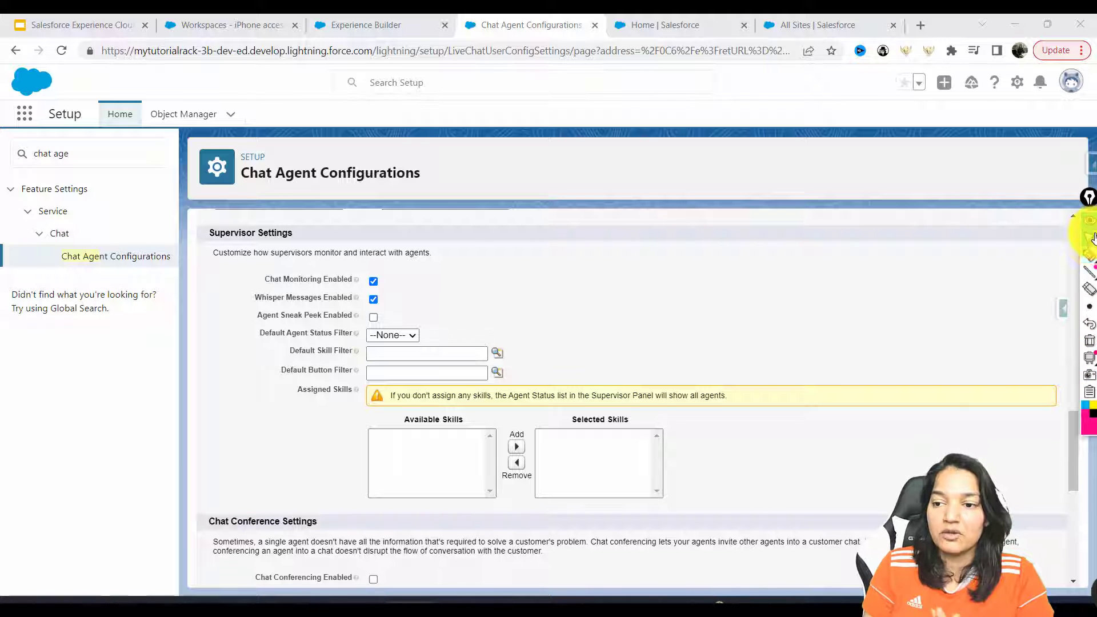
pyautogui.moveTo(1075, 450); pyautogui.dragTo(1075, 506)
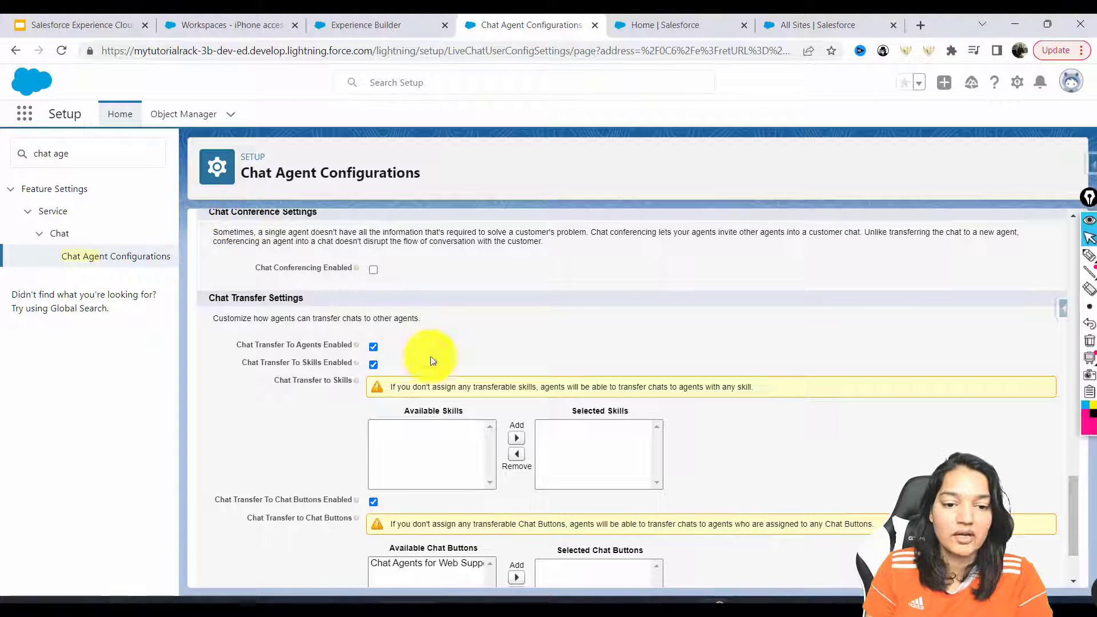
pyautogui.scroll(-2, 1066, 503)
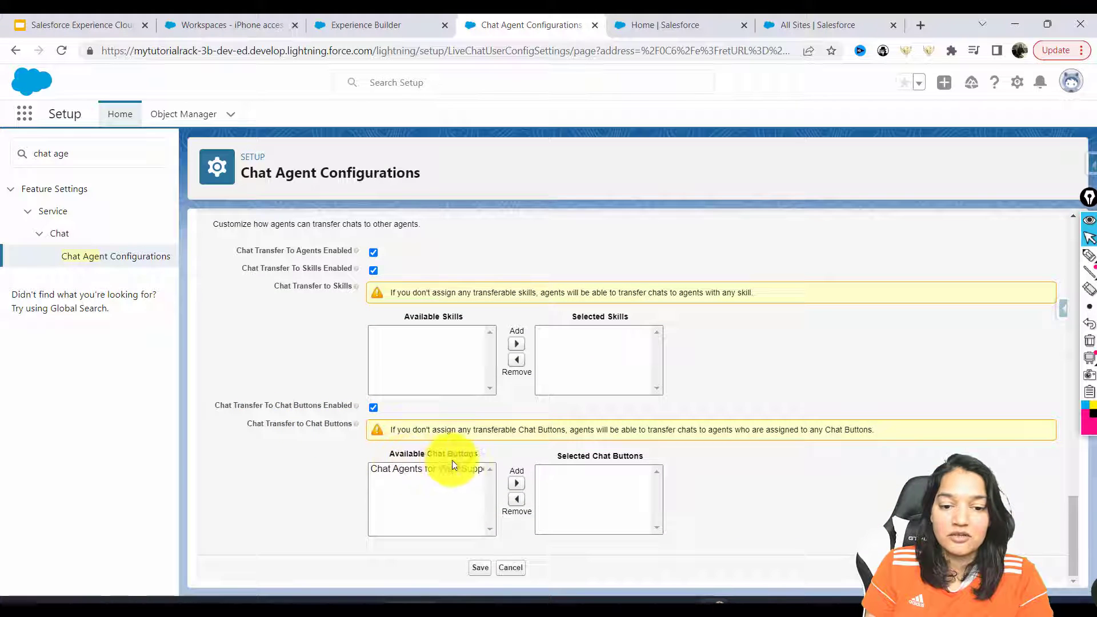
pyautogui.click(394, 468)
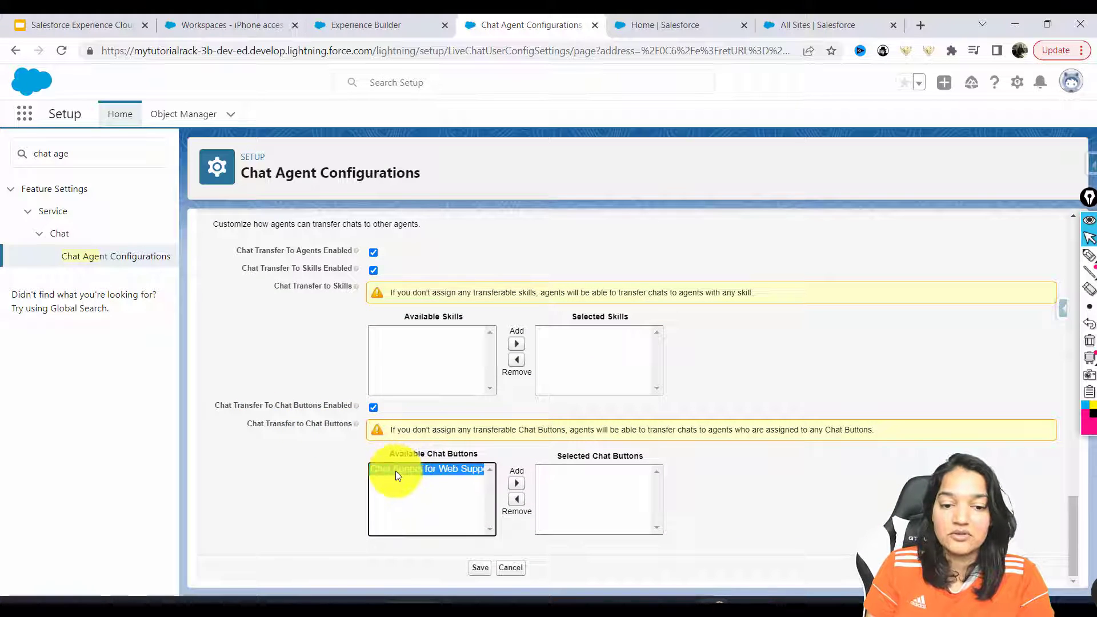
pyautogui.click(516, 483)
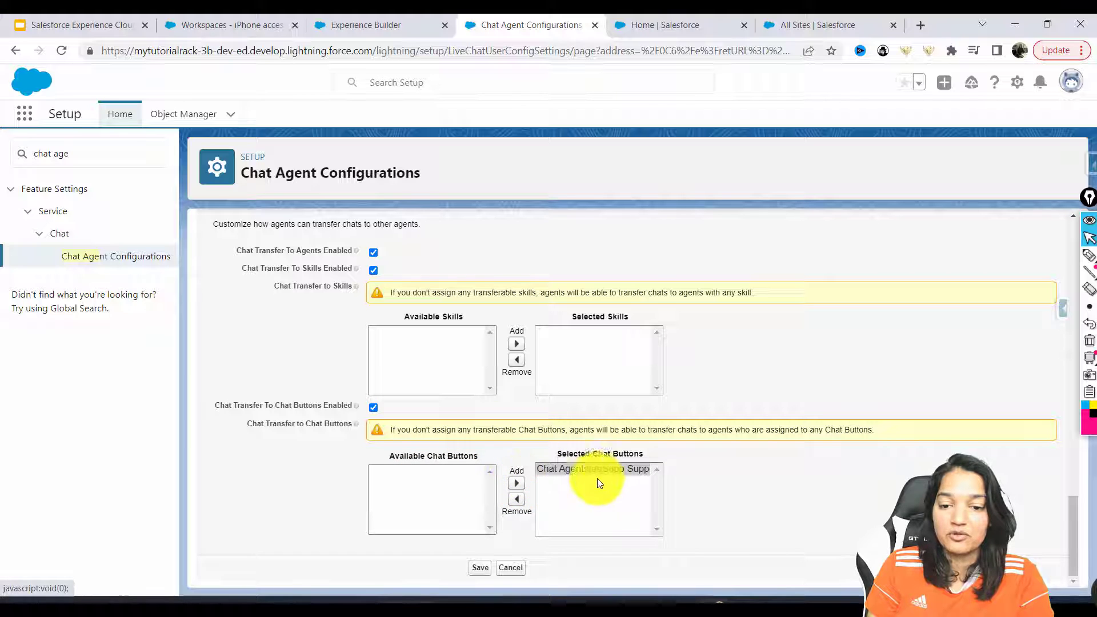
pyautogui.click(479, 568)
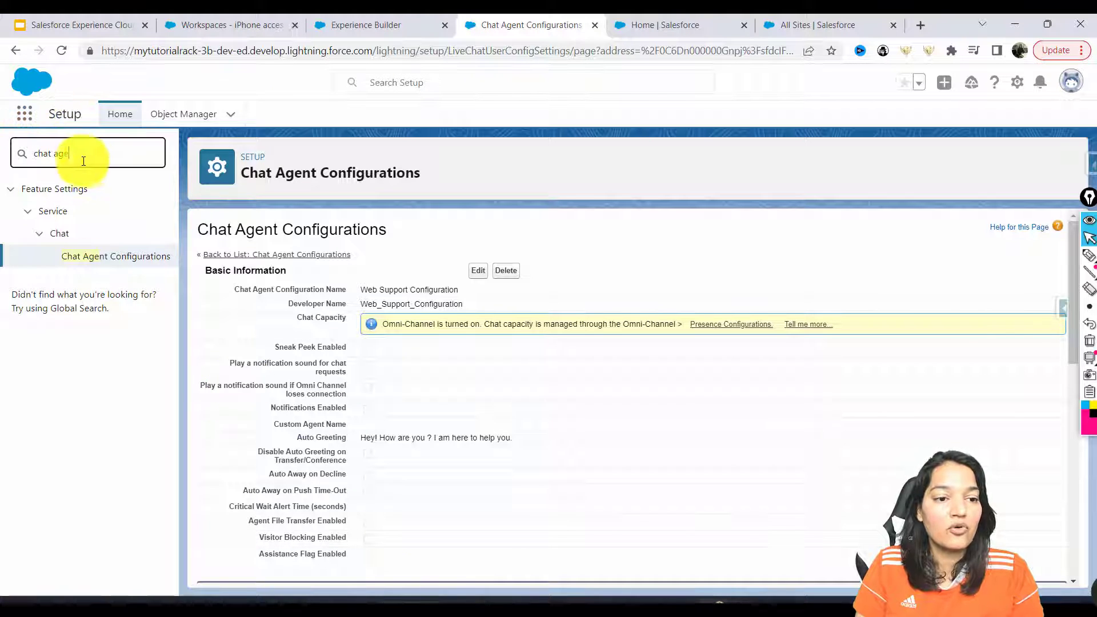
# Search 'app man' in Setup Quick Find and open App Manager
pyautogui.moveTo(84, 154); pyautogui.dragTo(5, 155)
pyautogui.write('app man')
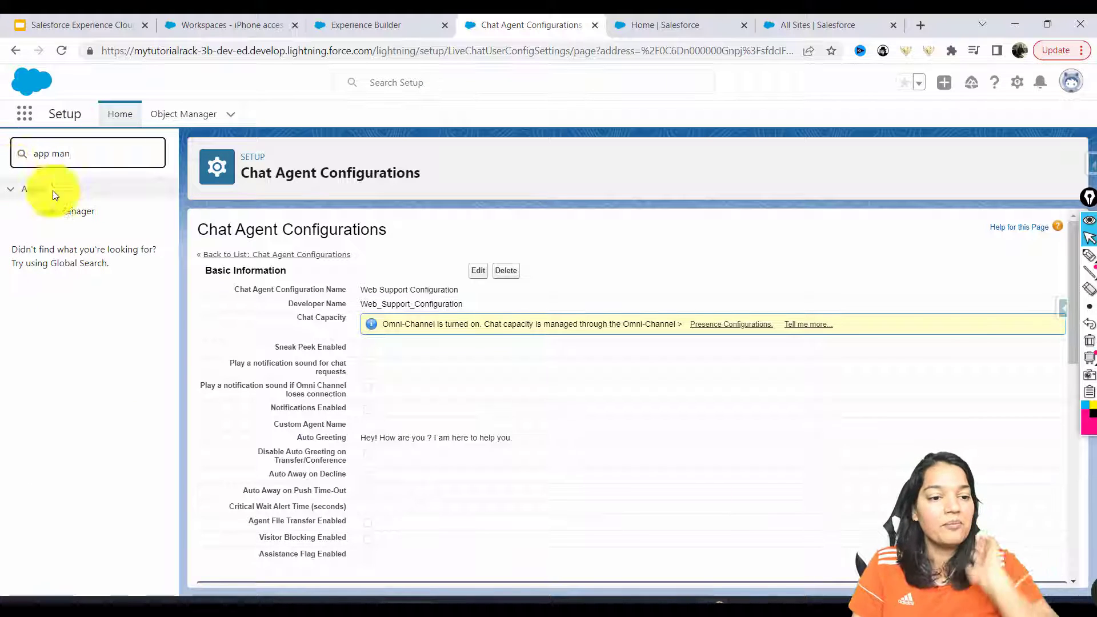
pyautogui.click(62, 224)
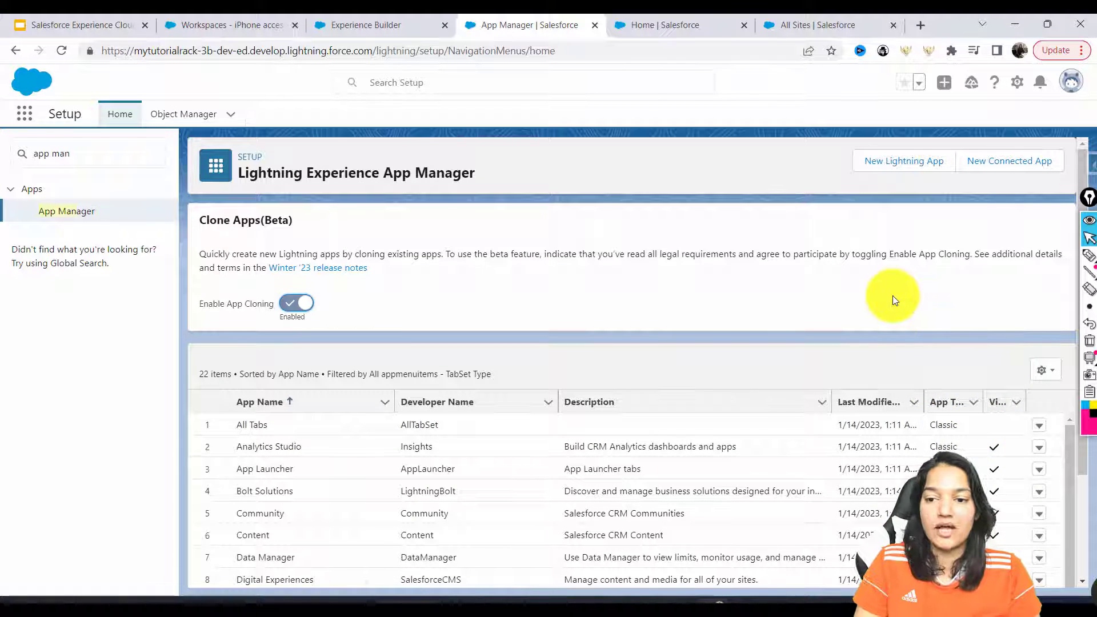
# Find the Service Console app in the App Manager list and choose Edit from its row menu
pyautogui.hotkey('ctrl', 'f')
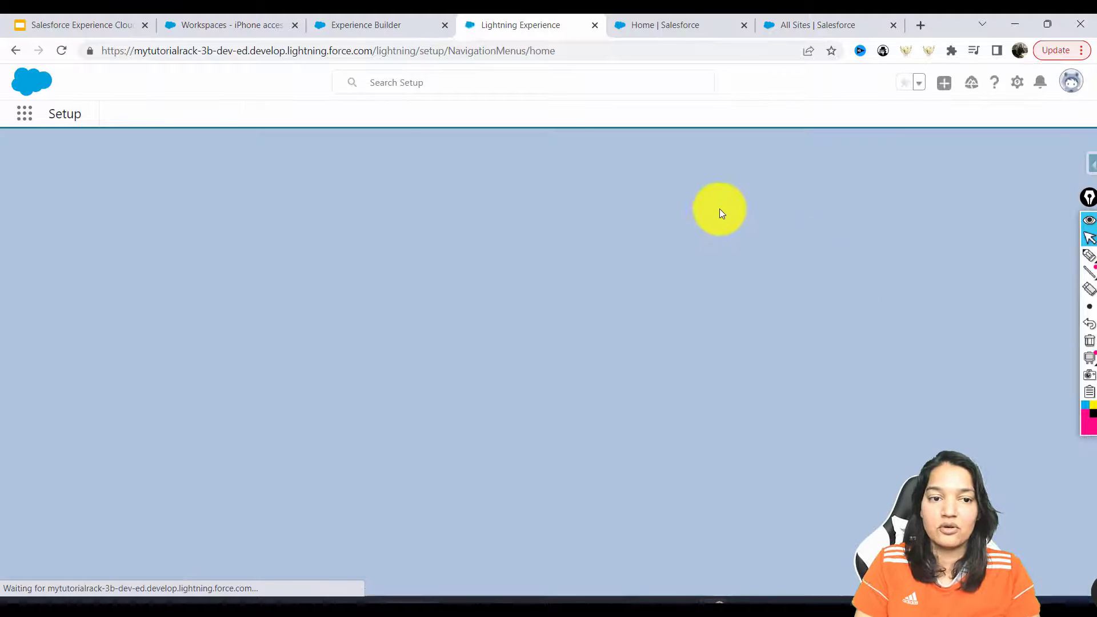
pyautogui.write('chat')
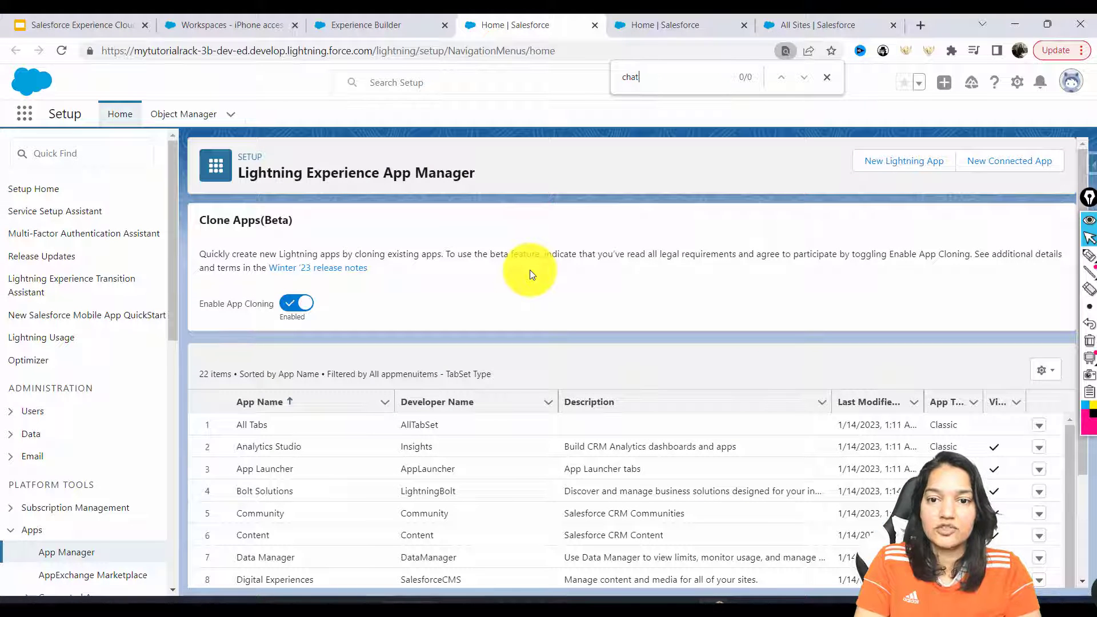
pyautogui.write('serv')
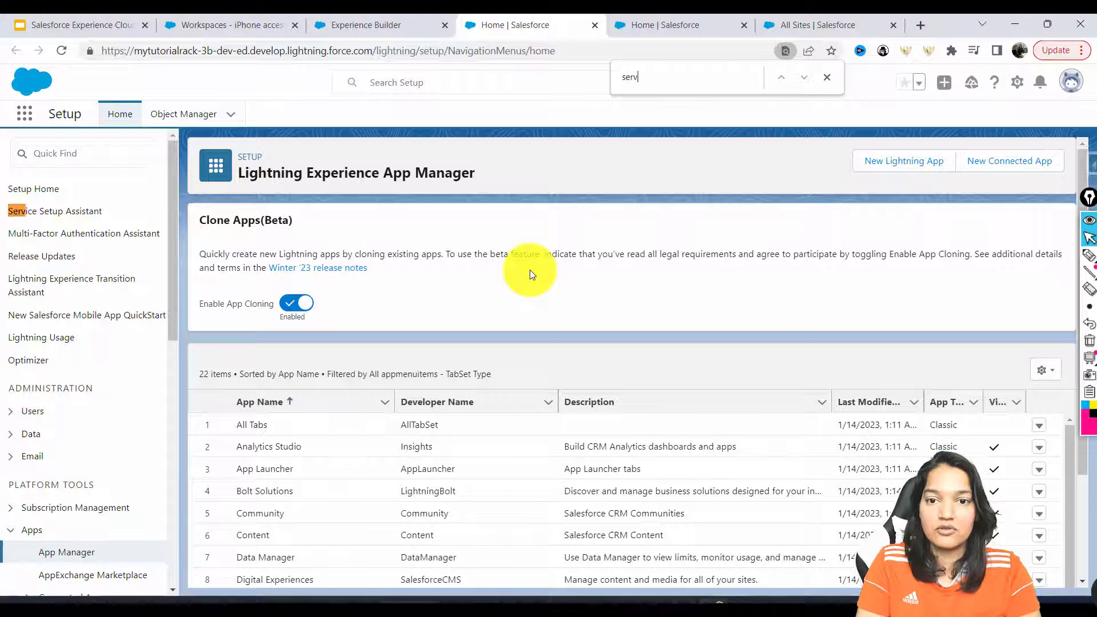
pyautogui.write('ice co')
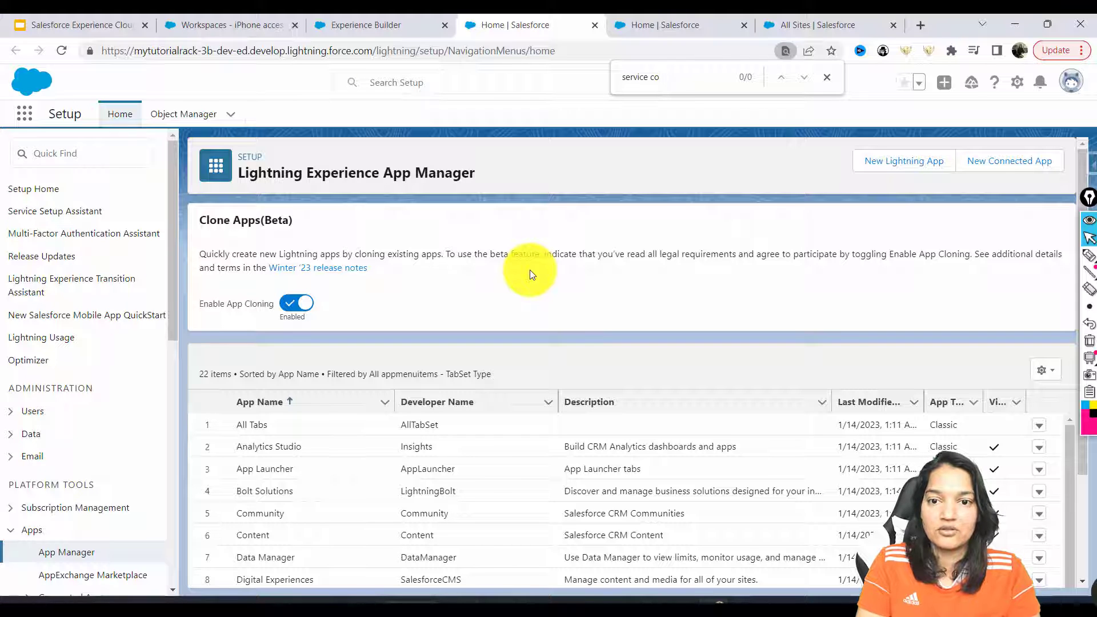
pyautogui.scroll(-3, 1080, 488)
pyautogui.scroll(-3, 1080, 489)
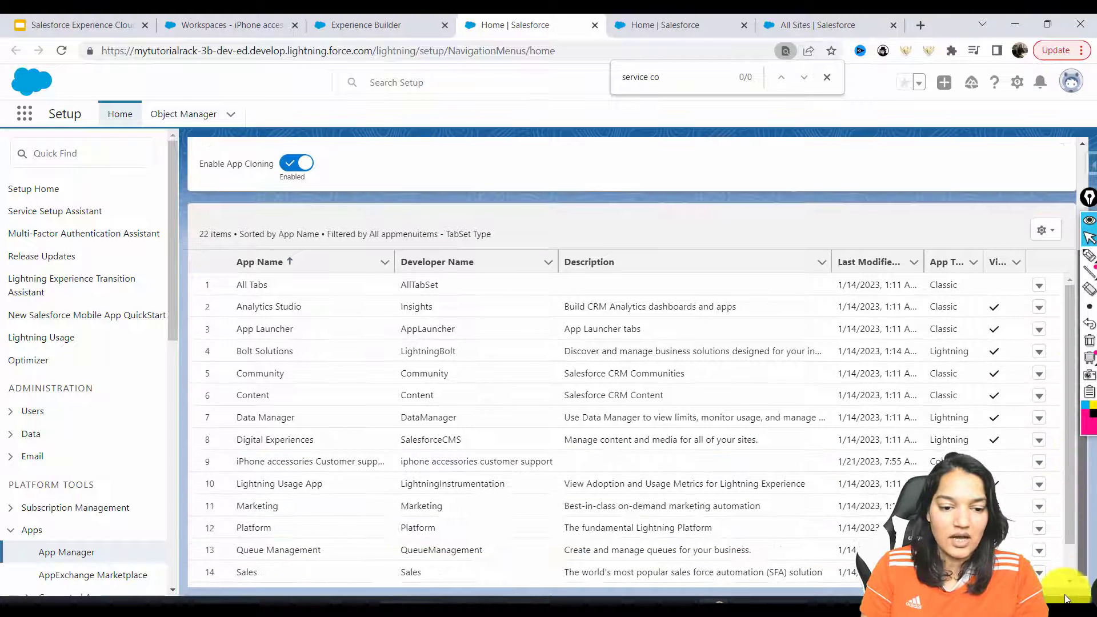
pyautogui.scroll(-2, 1063, 557)
pyautogui.scroll(-1, 1062, 557)
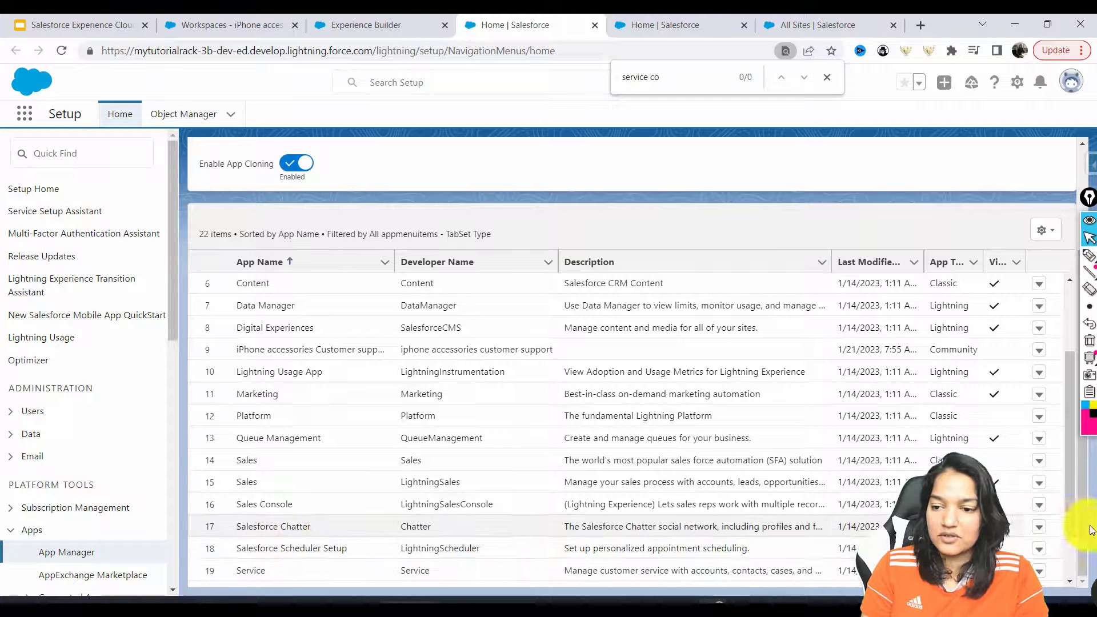
pyautogui.scroll(-1, 1071, 540)
pyautogui.scroll(-1, 1071, 540)
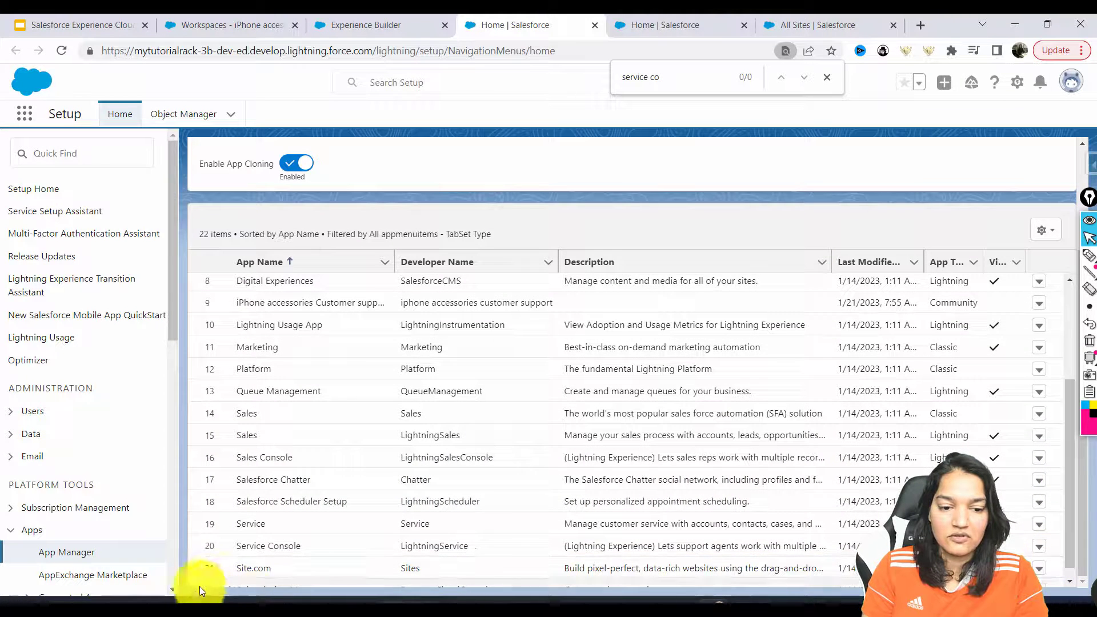
pyautogui.moveTo(237, 544); pyautogui.dragTo(303, 548)
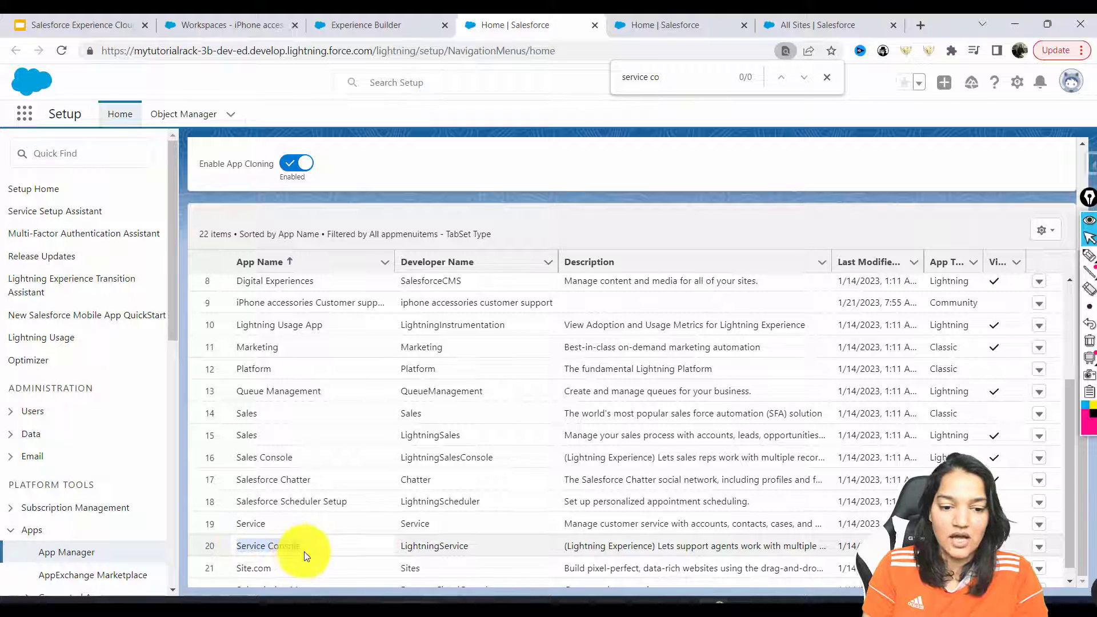
pyautogui.click(1035, 547)
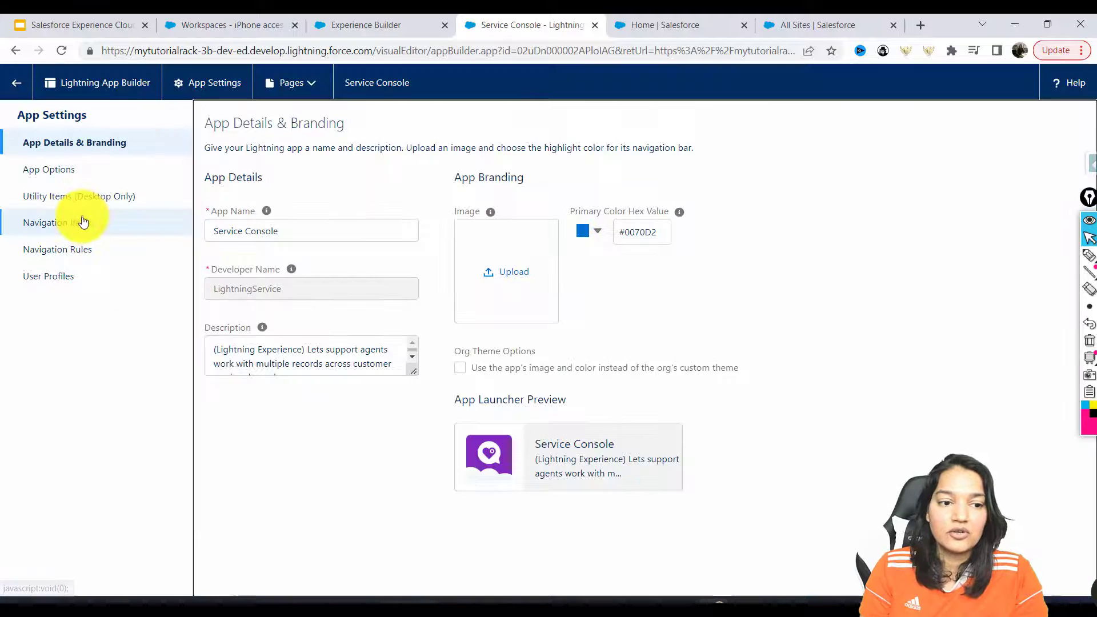
# Add Chat Sessions to Service Console's selected navigation items, save, and return to All Sites
pyautogui.click(83, 222)
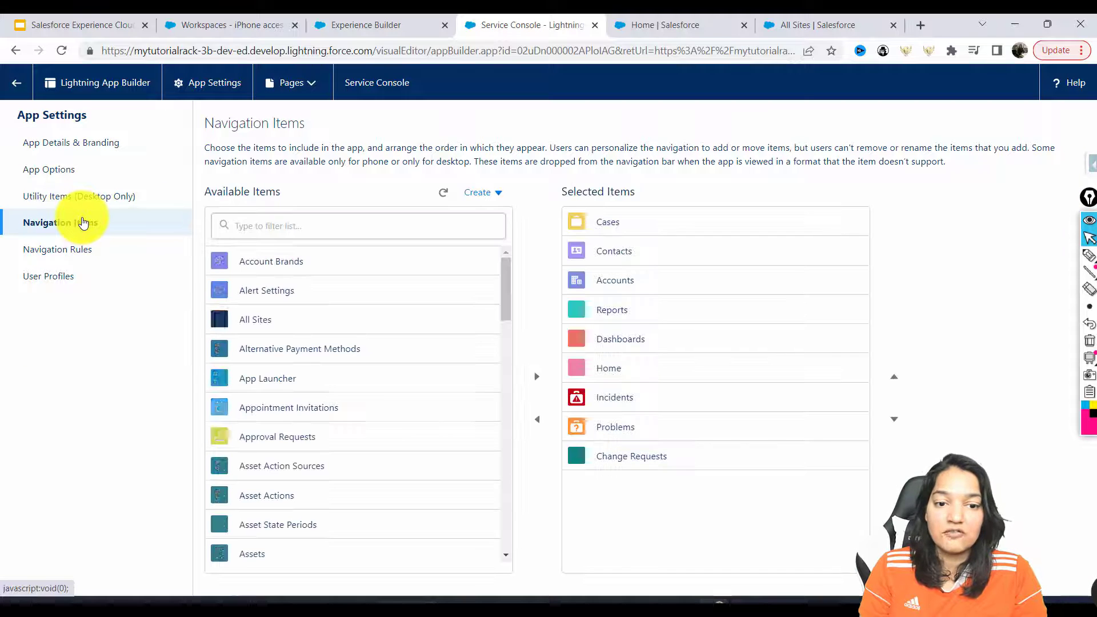
pyautogui.click(298, 217)
pyautogui.write('chat')
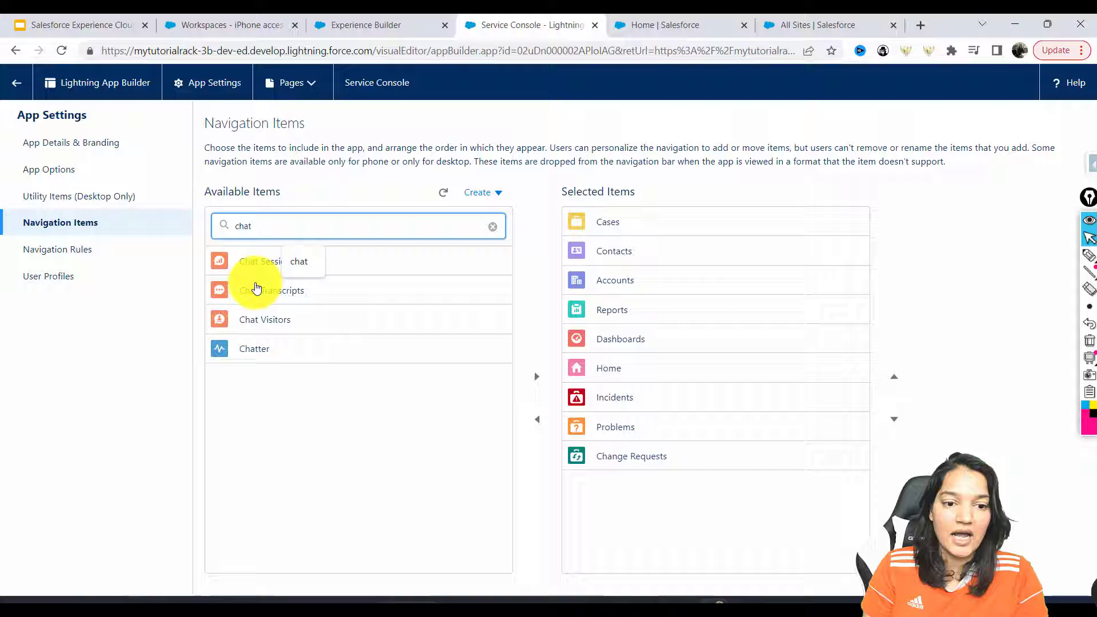
pyautogui.click(255, 264)
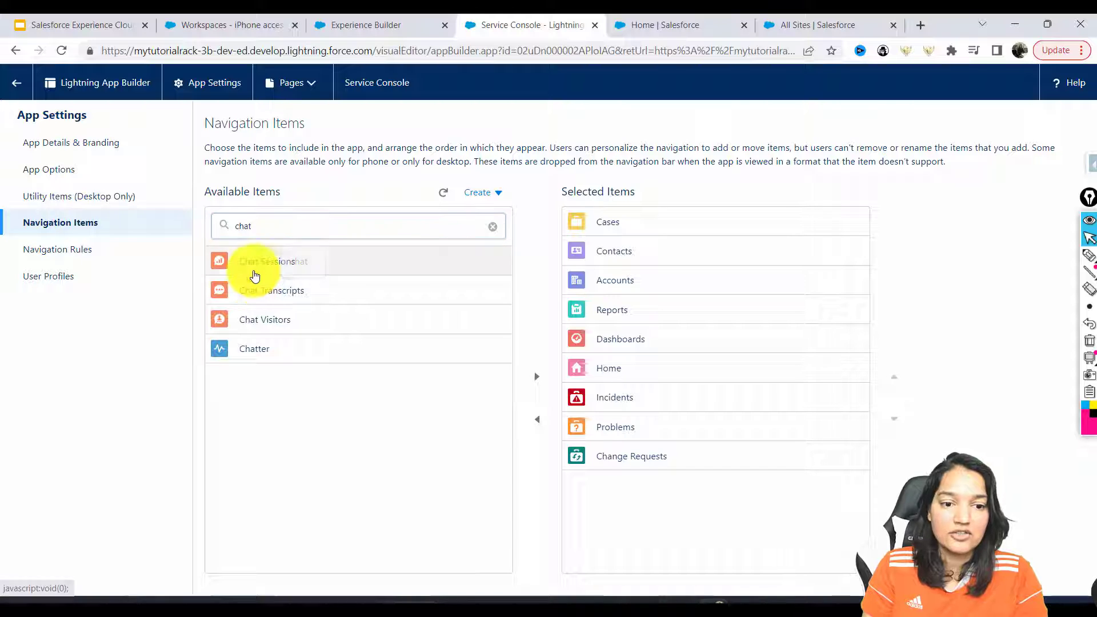
pyautogui.click(537, 376)
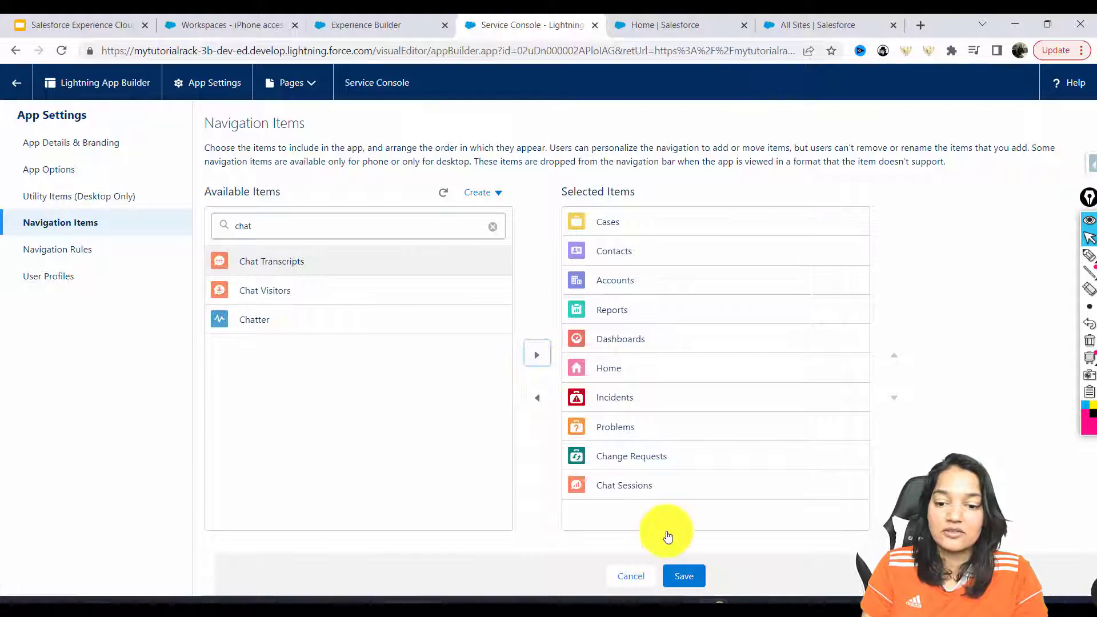
pyautogui.click(691, 579)
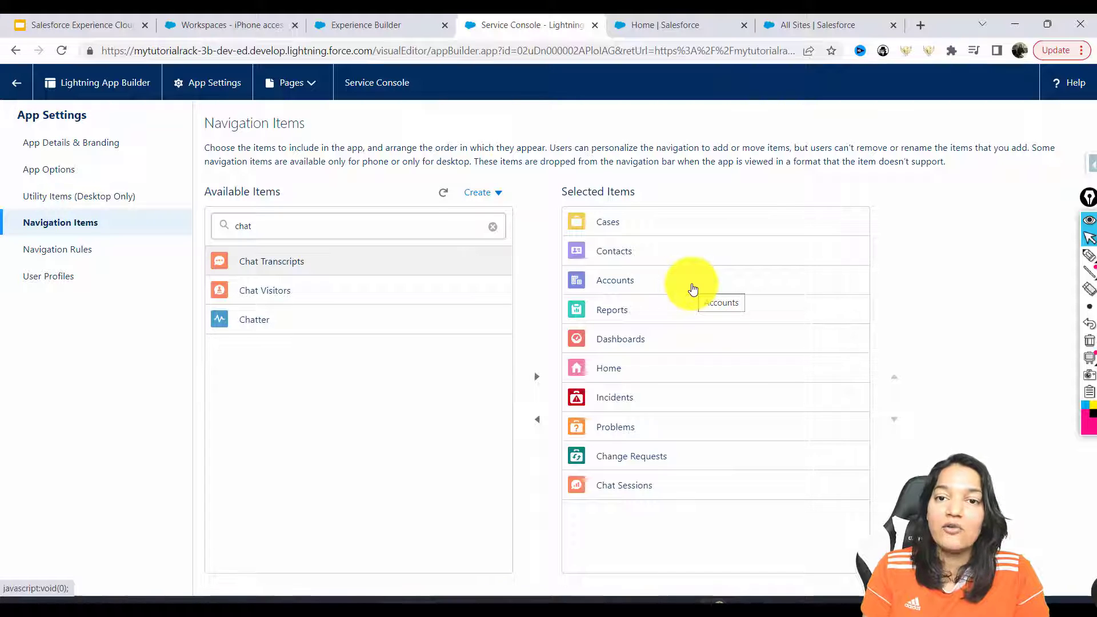
pyautogui.click(817, 24)
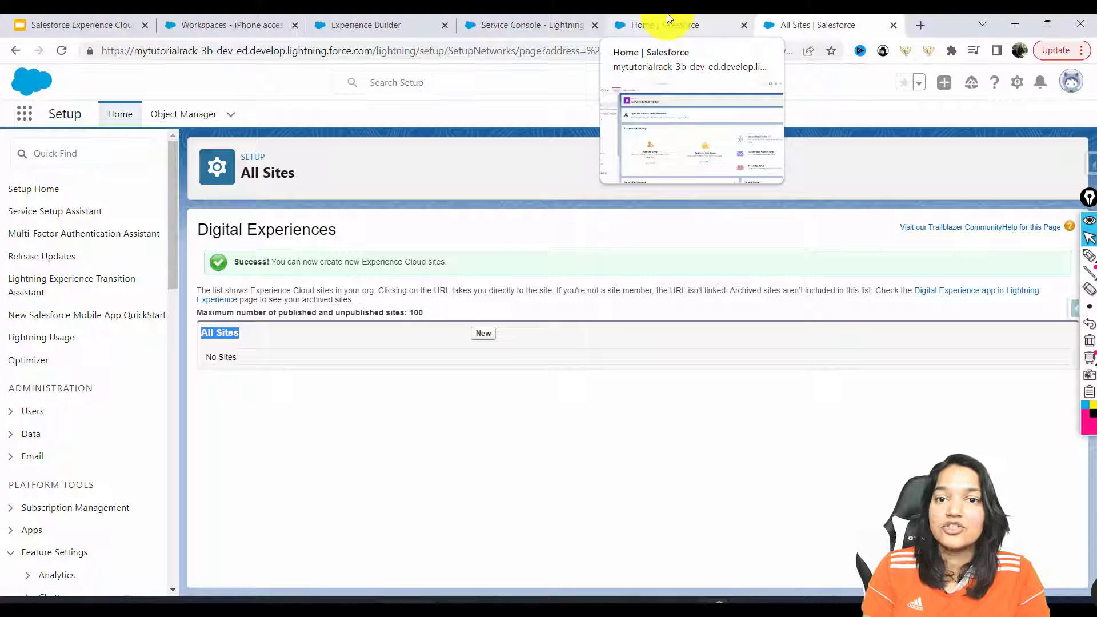
# Return to the iPhone Accessories site builder and reload the page
pyautogui.click(560, 83)
pyautogui.click(366, 25)
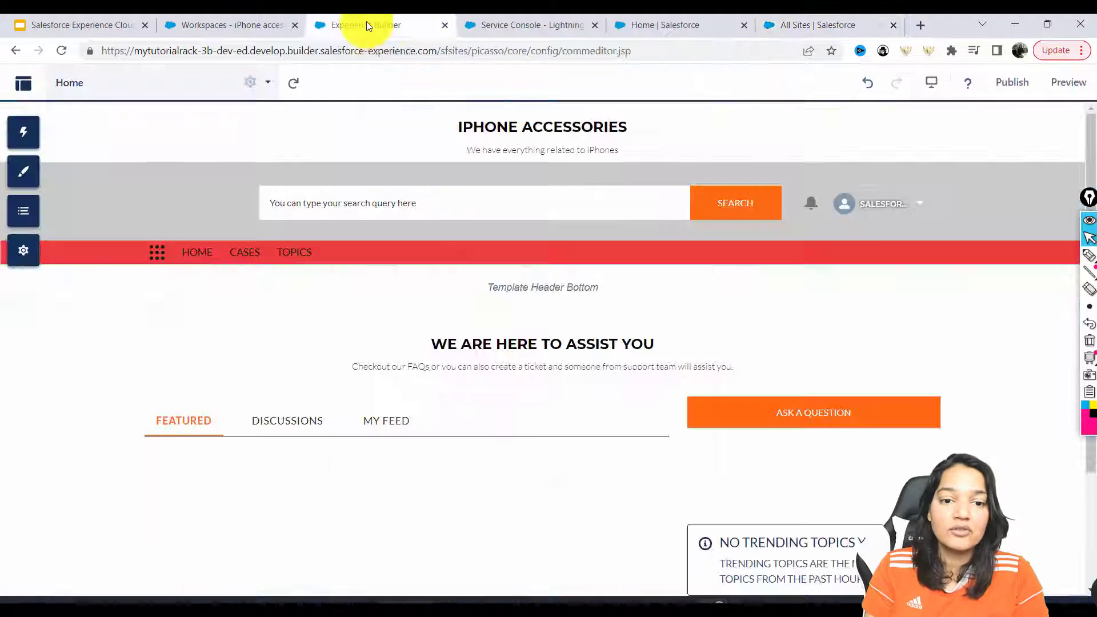
pyautogui.click(371, 50)
pyautogui.press('Return')
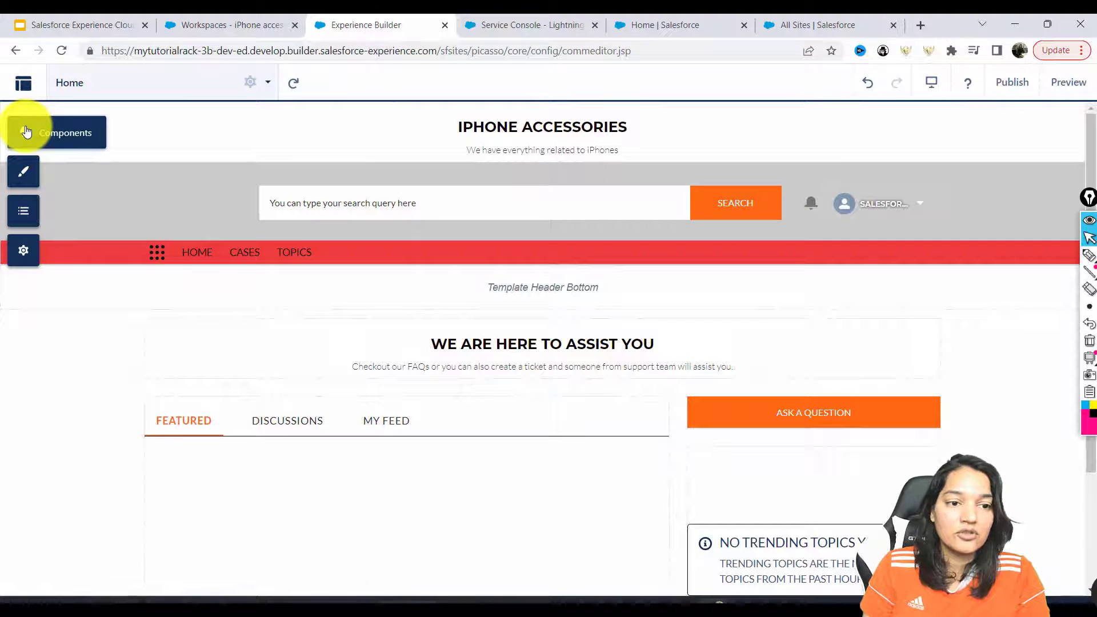
# Search components for 'emb' and drag Embedded Service Chat into the page sidebar
pyautogui.click(26, 132)
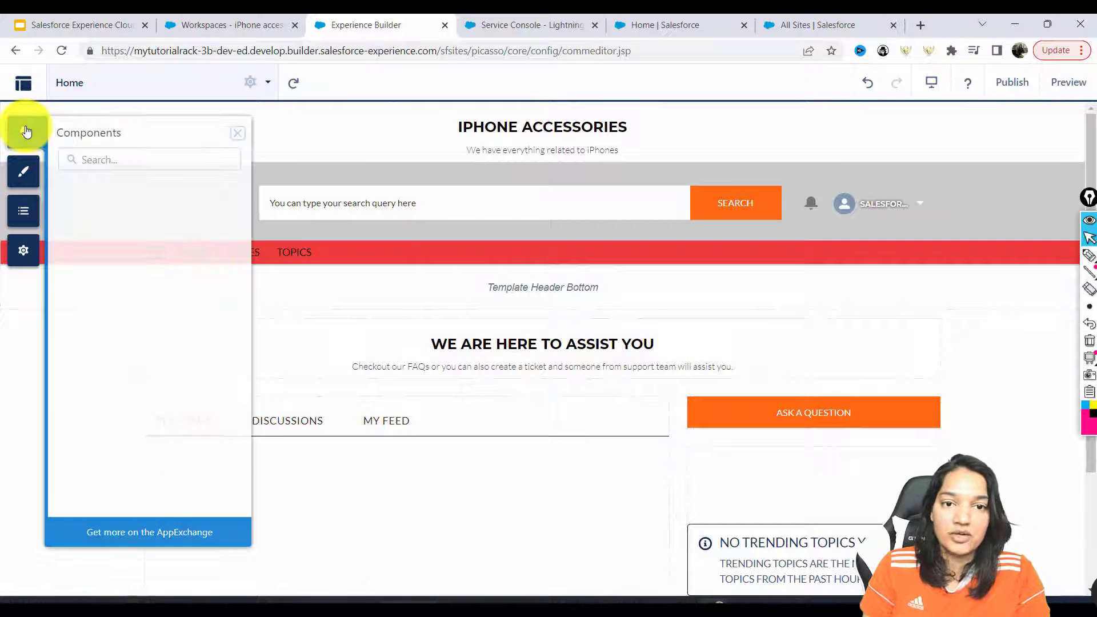
pyautogui.click(89, 163)
pyautogui.write('emb')
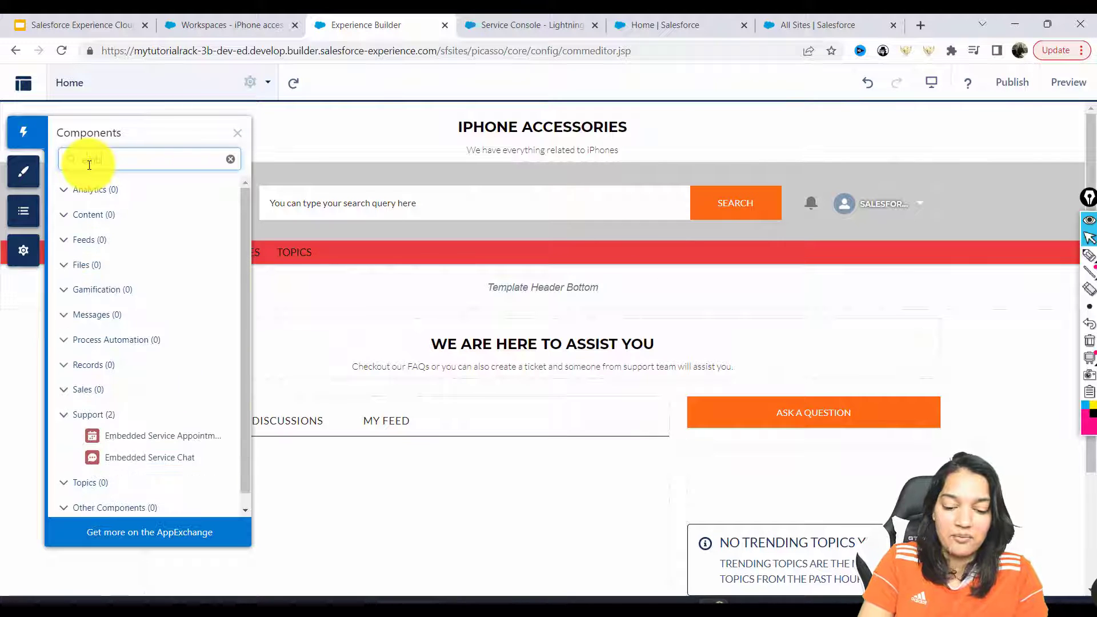
pyautogui.moveTo(134, 460); pyautogui.dragTo(889, 468)
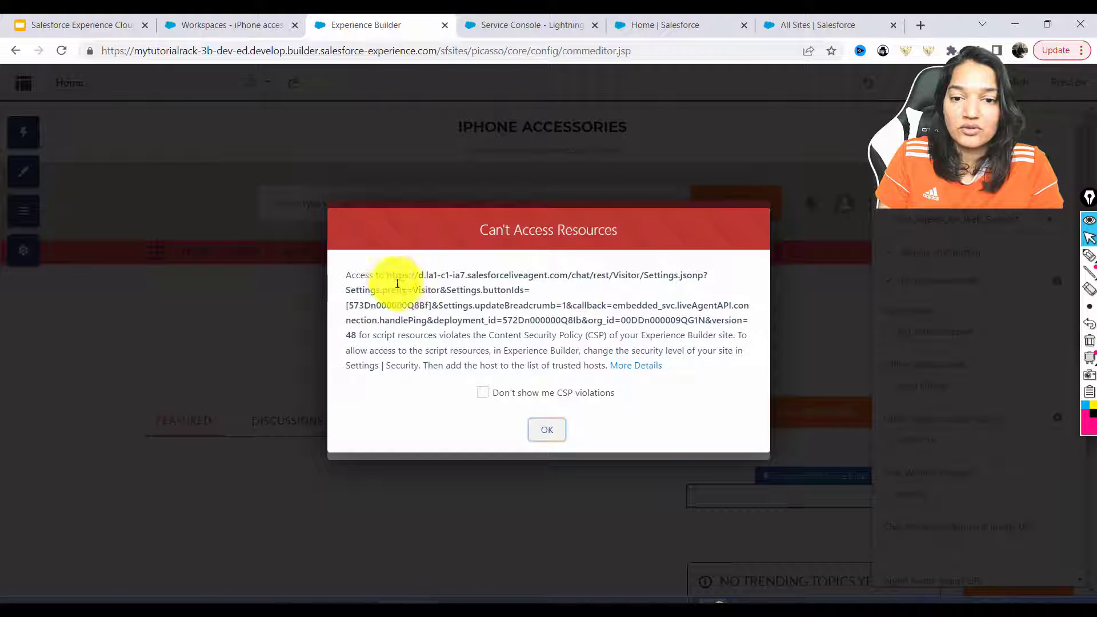
# Copy the blocked salesforceliveagent.com host from the CSP warning into Notepad on a new line
pyautogui.moveTo(388, 275); pyautogui.dragTo(567, 269)
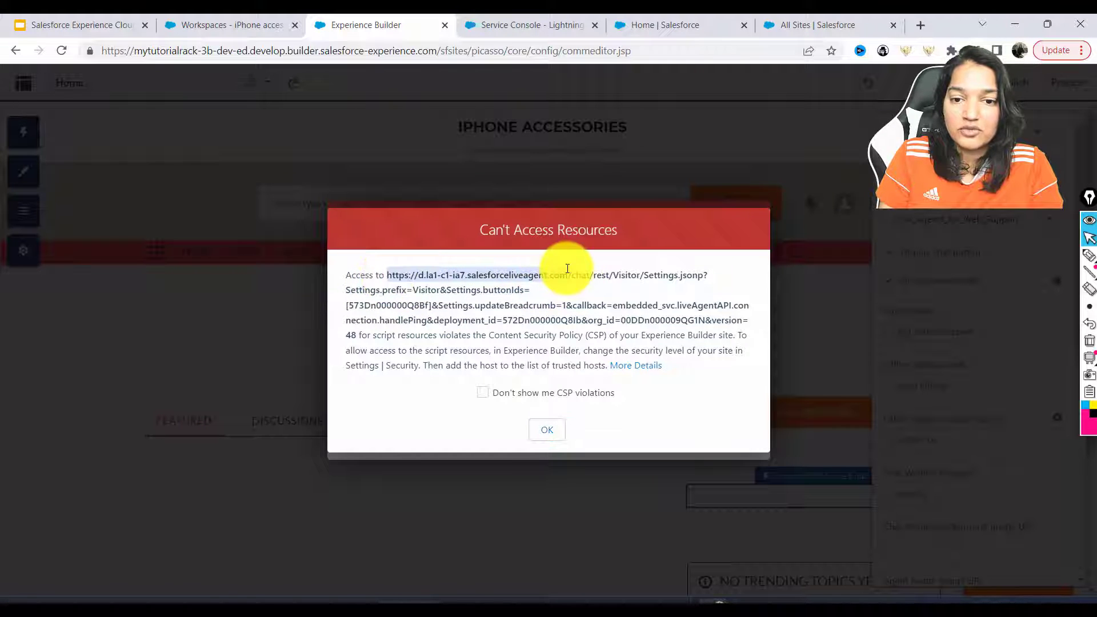
pyautogui.click(547, 428)
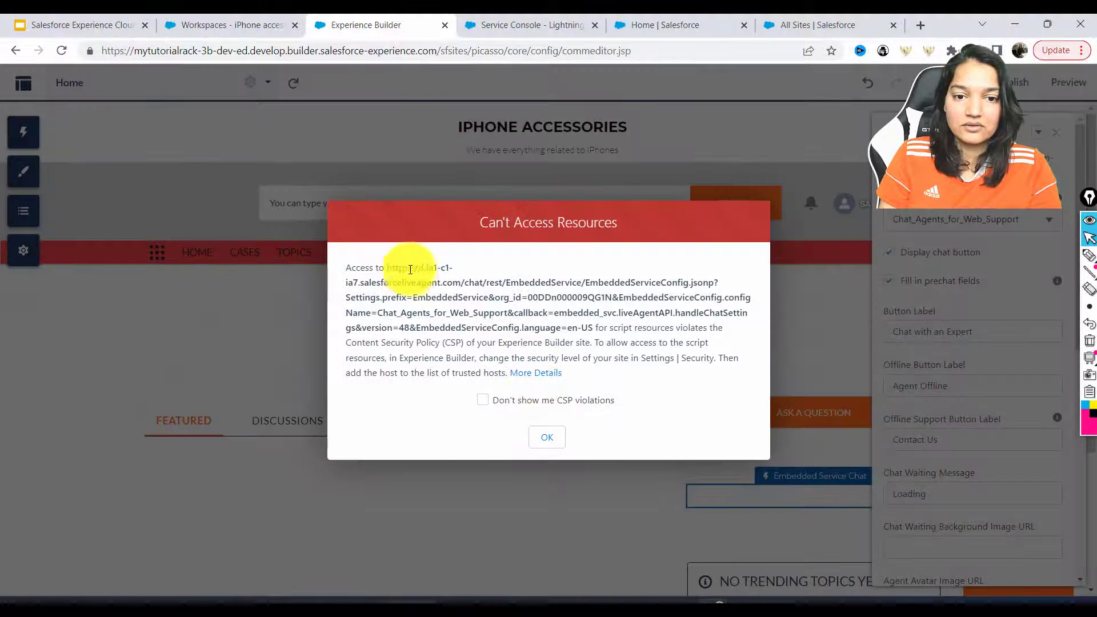
pyautogui.click(649, 599)
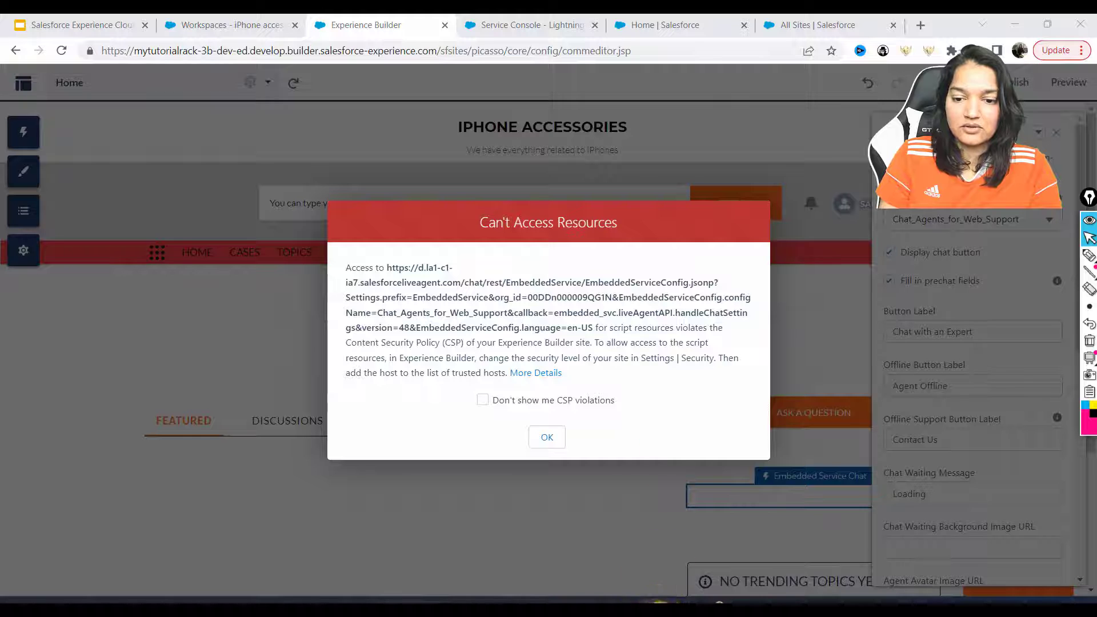
pyautogui.hotkey('alt', 'Tab')
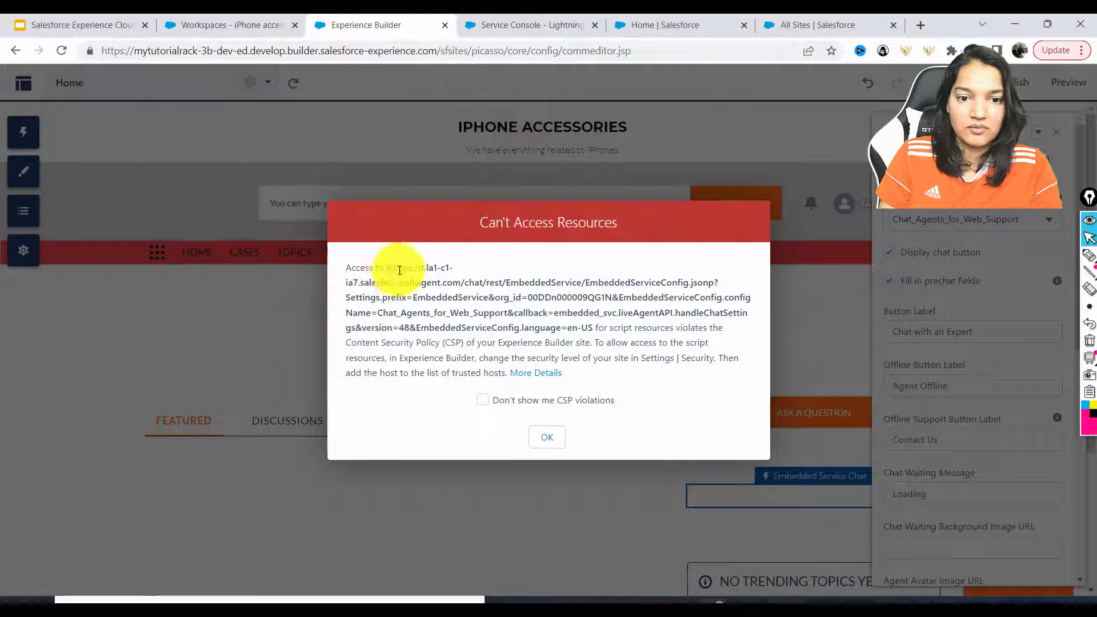
pyautogui.moveTo(399, 270); pyautogui.dragTo(461, 279)
pyautogui.hotkey('ctrl', 'c')
pyautogui.click(644, 597)
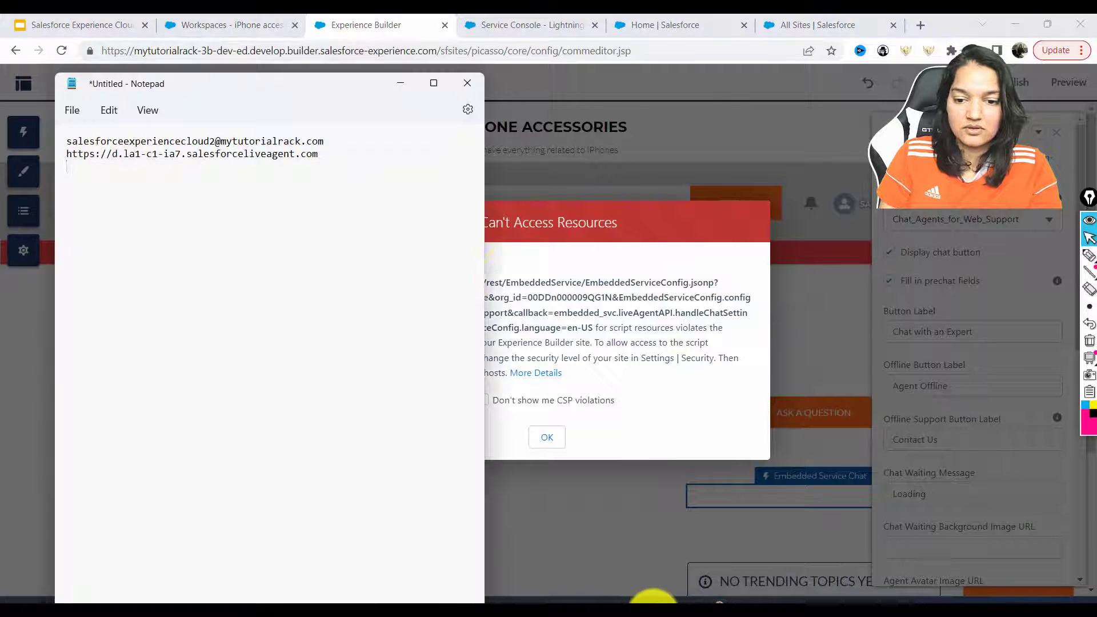
pyautogui.press('Return')
pyautogui.hotkey('ctrl', 'v')
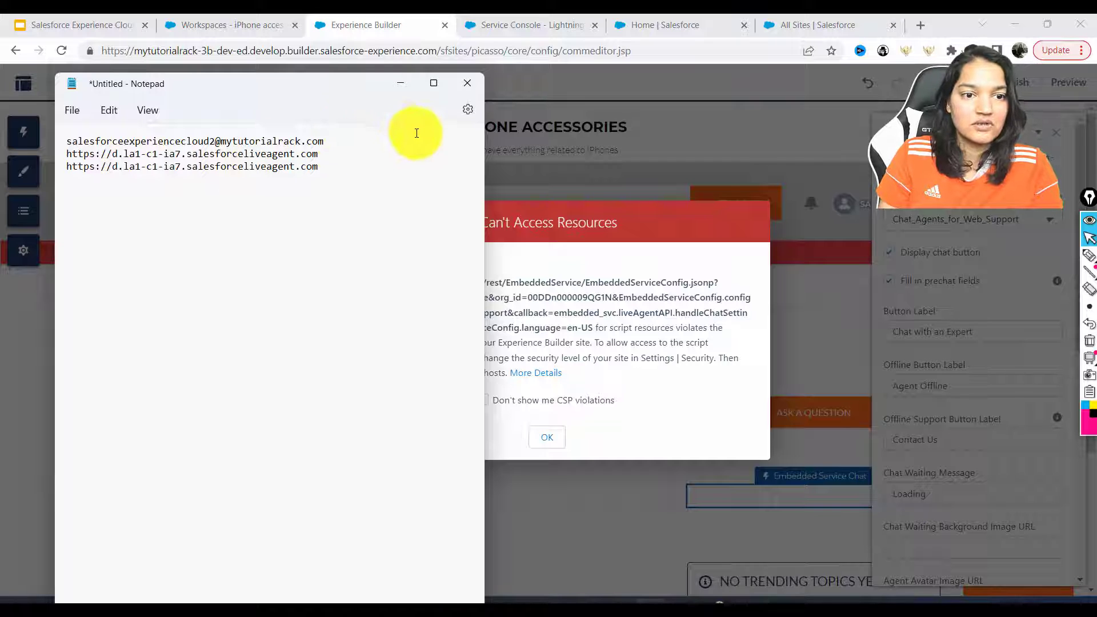
# Dismiss the remaining resource warning and close the chat component's properties panel
pyautogui.click(400, 83)
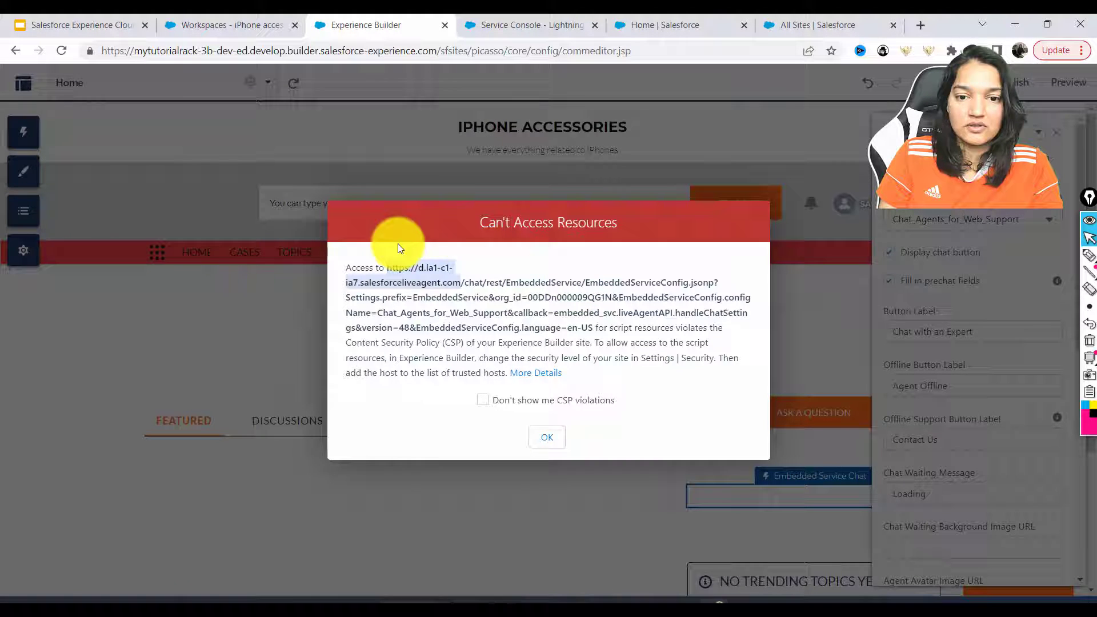
pyautogui.click(557, 438)
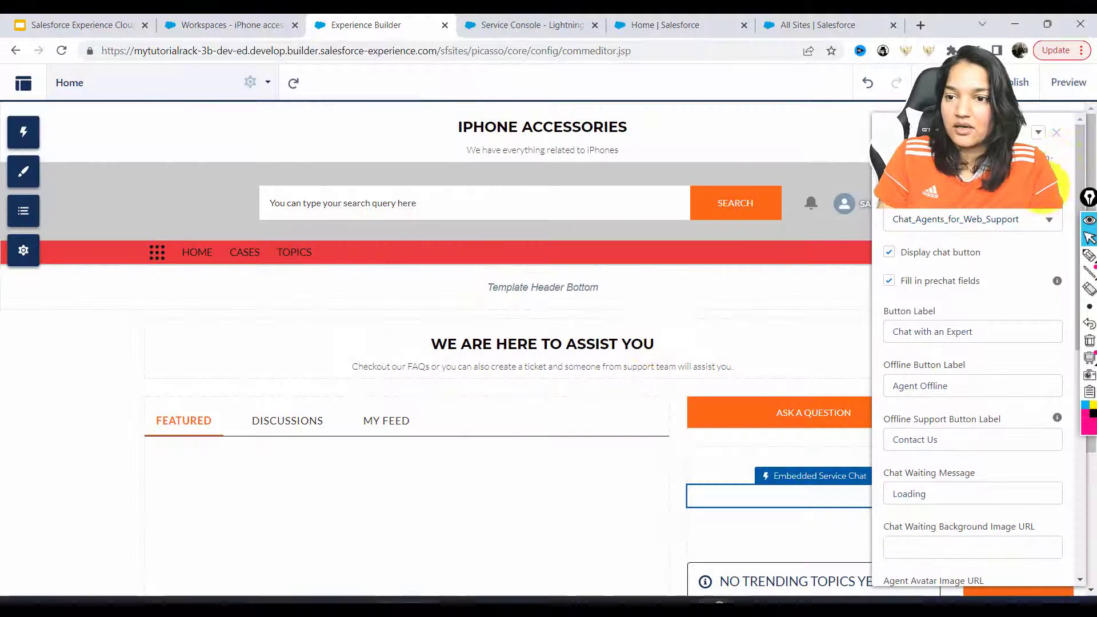
pyautogui.click(1056, 133)
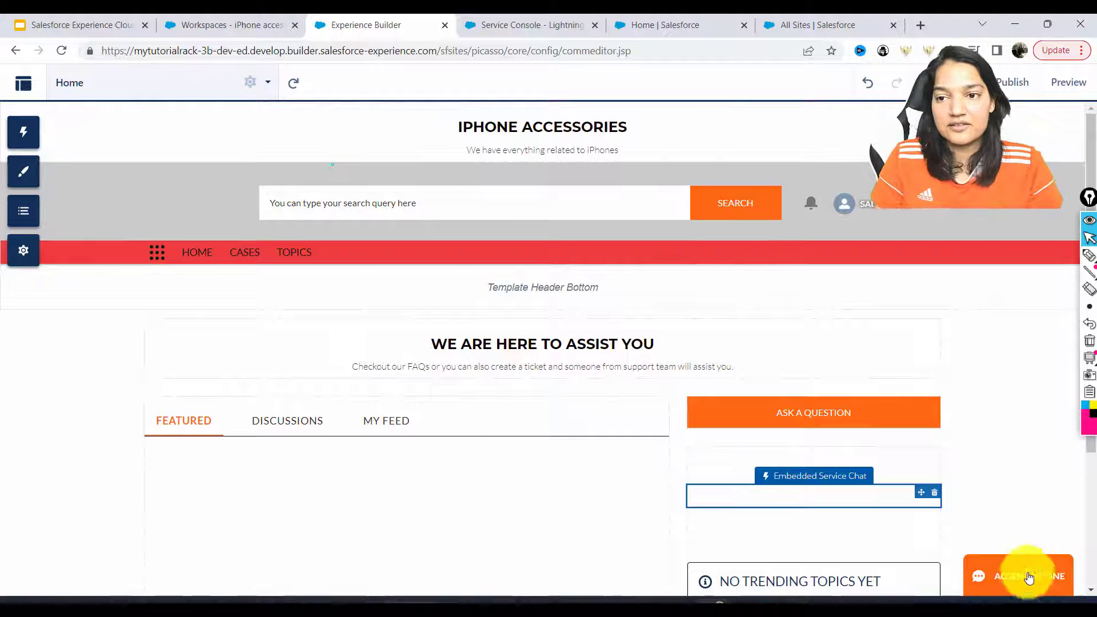
# Preview the site with its Agent Offline chat button, then return to Service Console's App Builder
pyautogui.click(1077, 87)
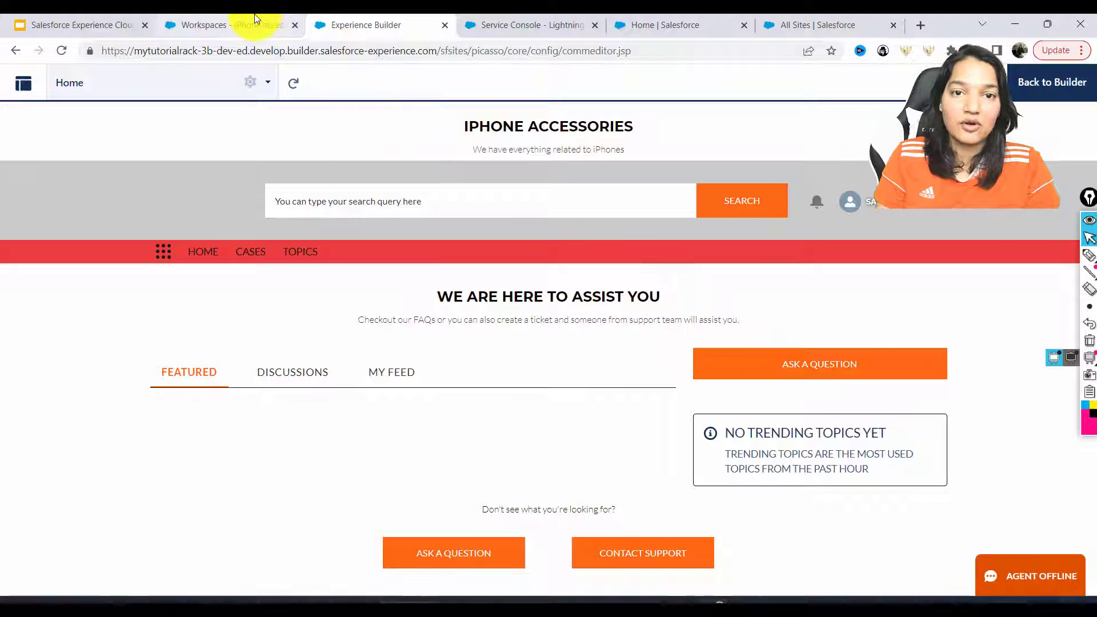
pyautogui.click(513, 20)
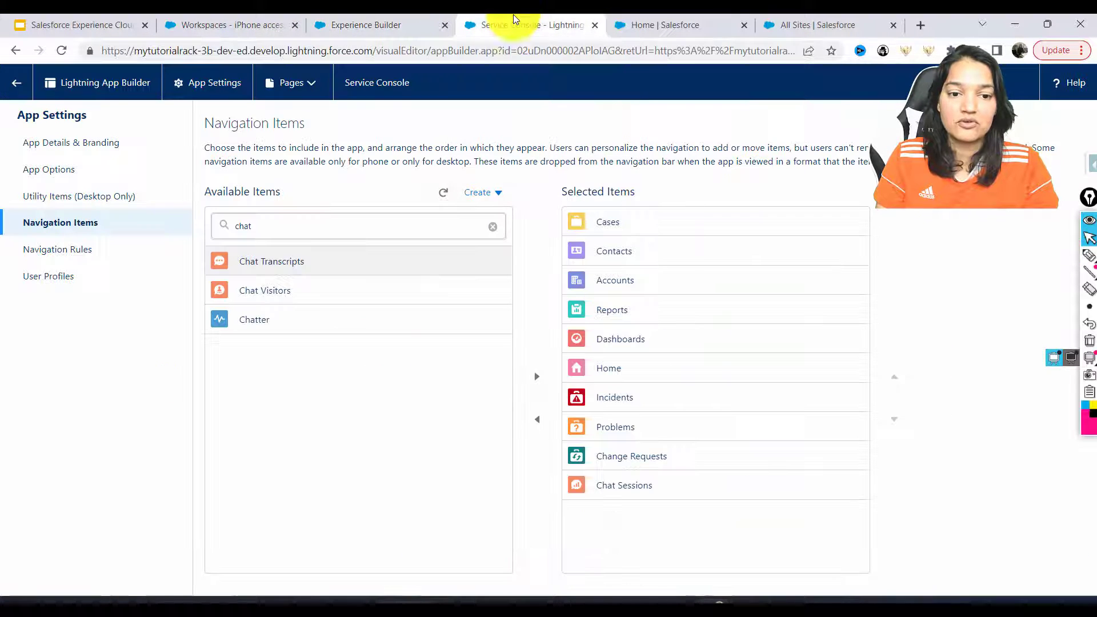
# Launch Service Console via the App Launcher and set Omni-Channel status to Available - Chat
pyautogui.click(16, 82)
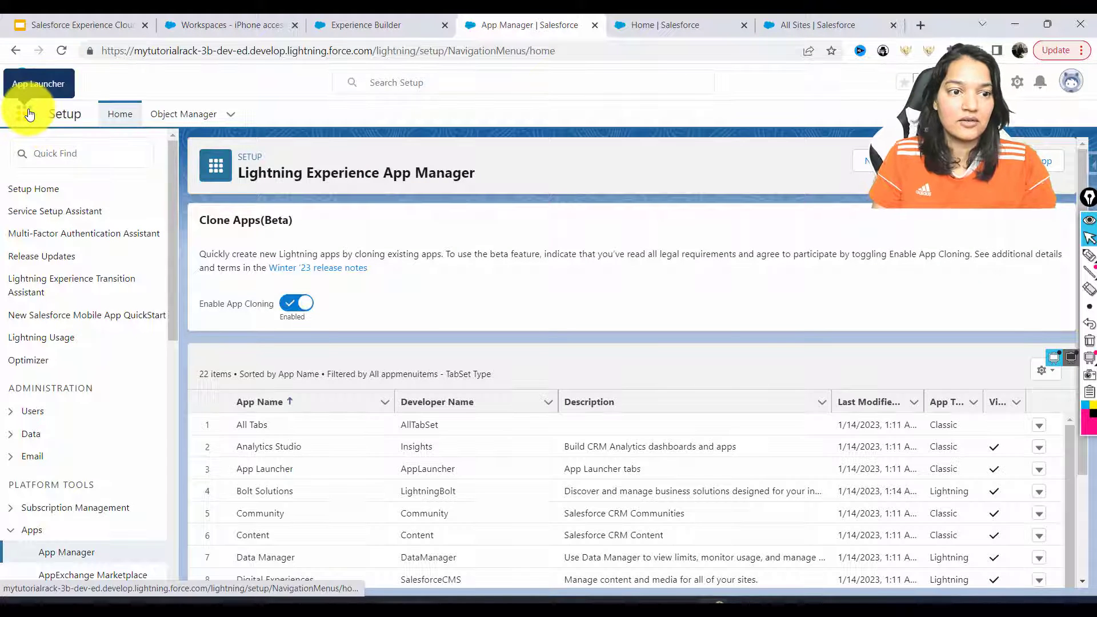
pyautogui.click(25, 113)
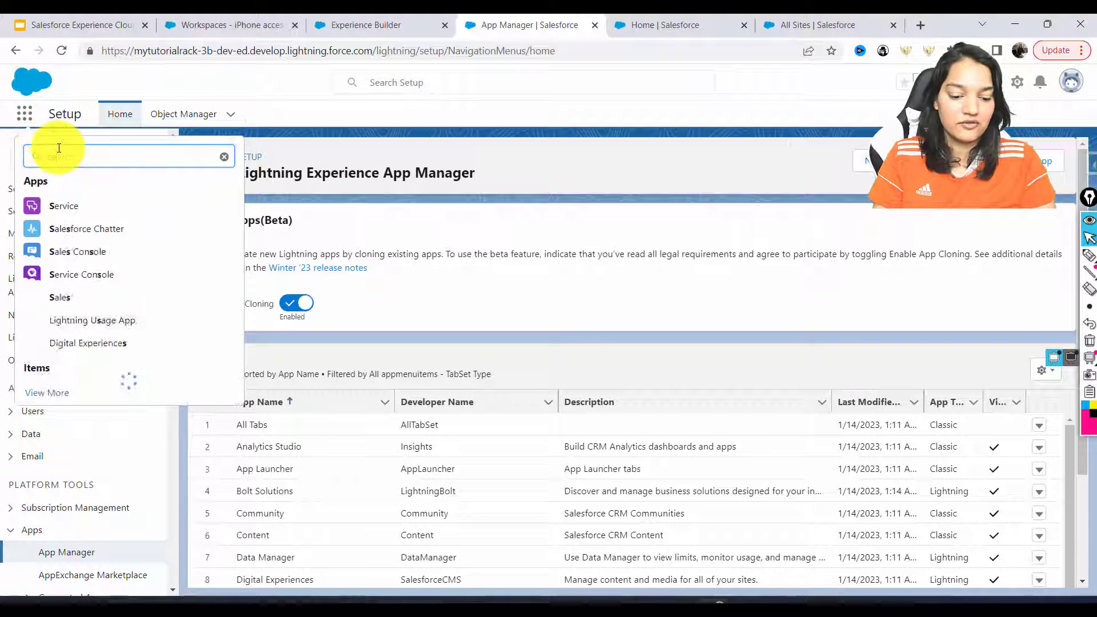
pyautogui.write('serv')
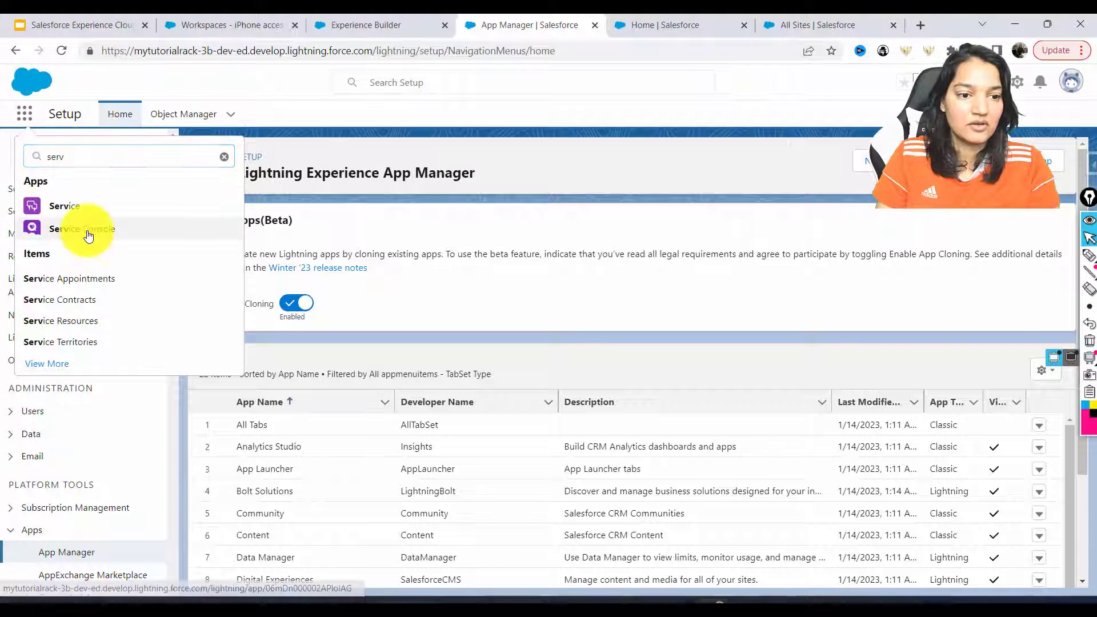
pyautogui.click(88, 235)
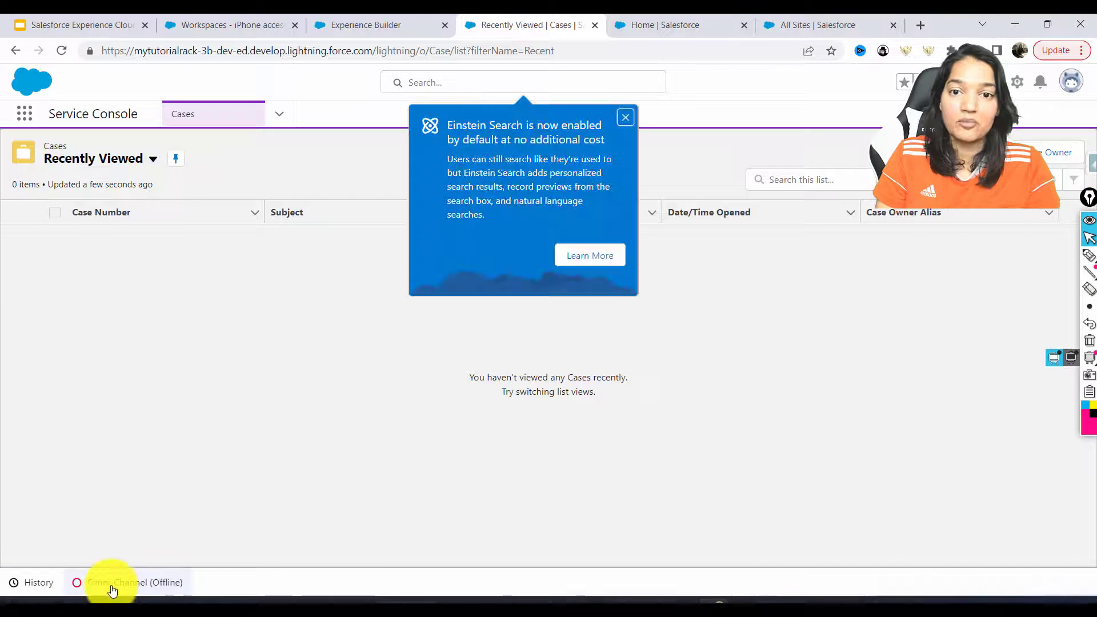
pyautogui.click(625, 117)
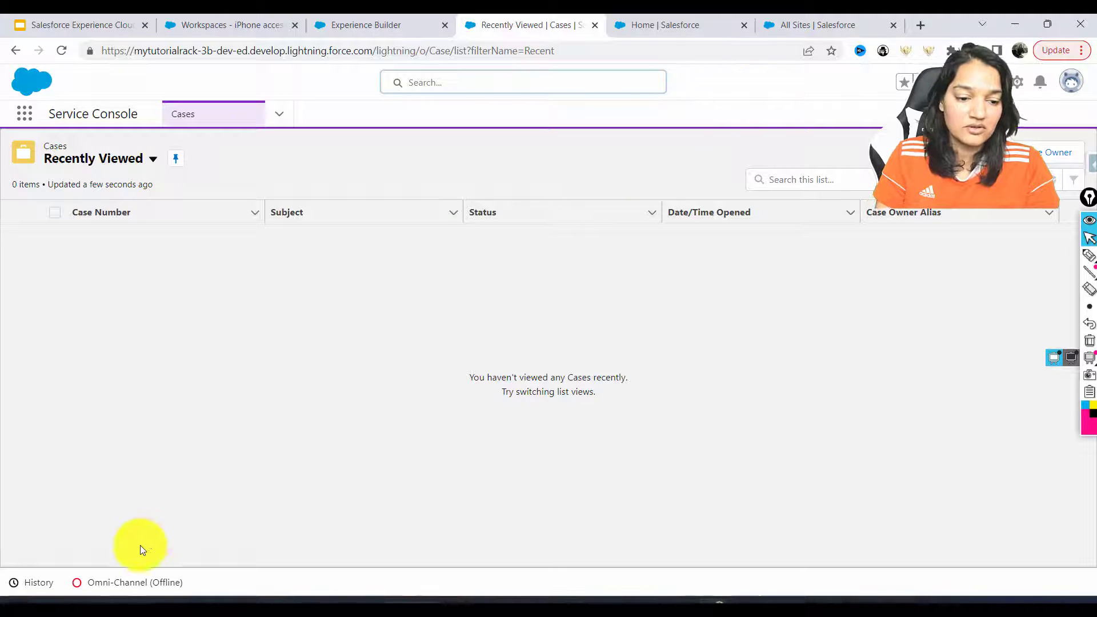
pyautogui.click(129, 582)
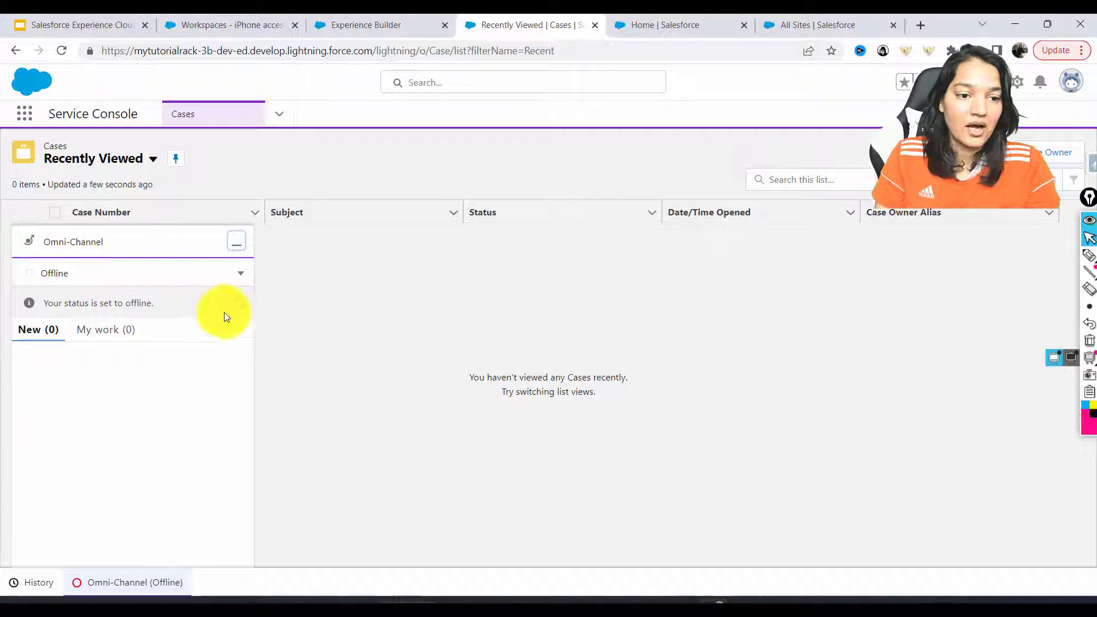
pyautogui.click(234, 275)
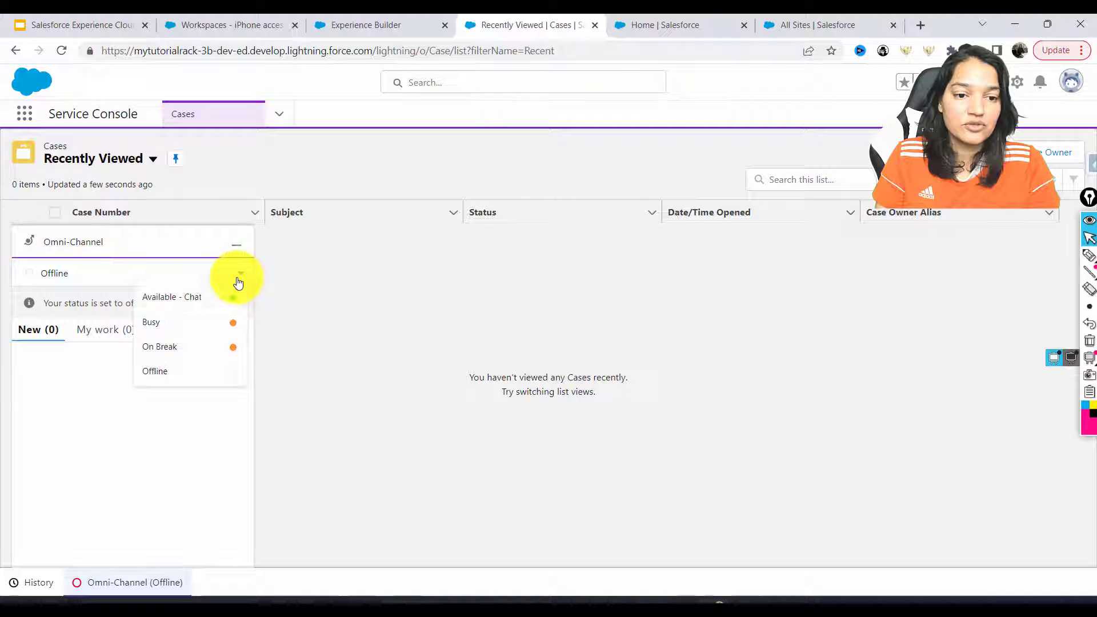
pyautogui.click(194, 299)
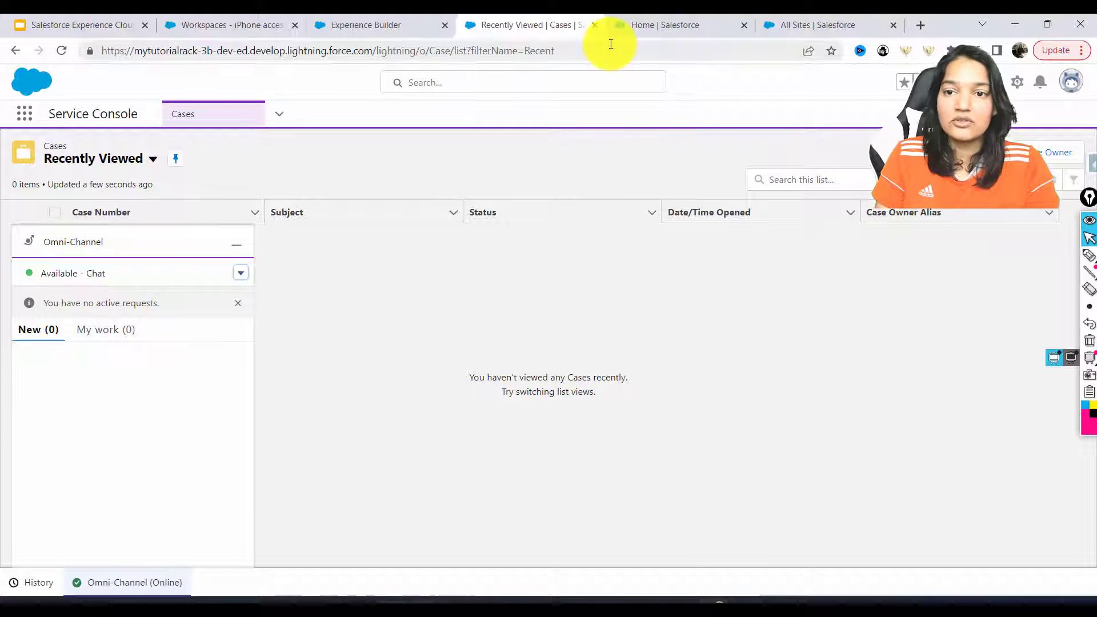
# Switch back to the Experience Builder tab and reload it
pyautogui.click(834, 19)
pyautogui.click(657, 25)
pyautogui.click(503, 25)
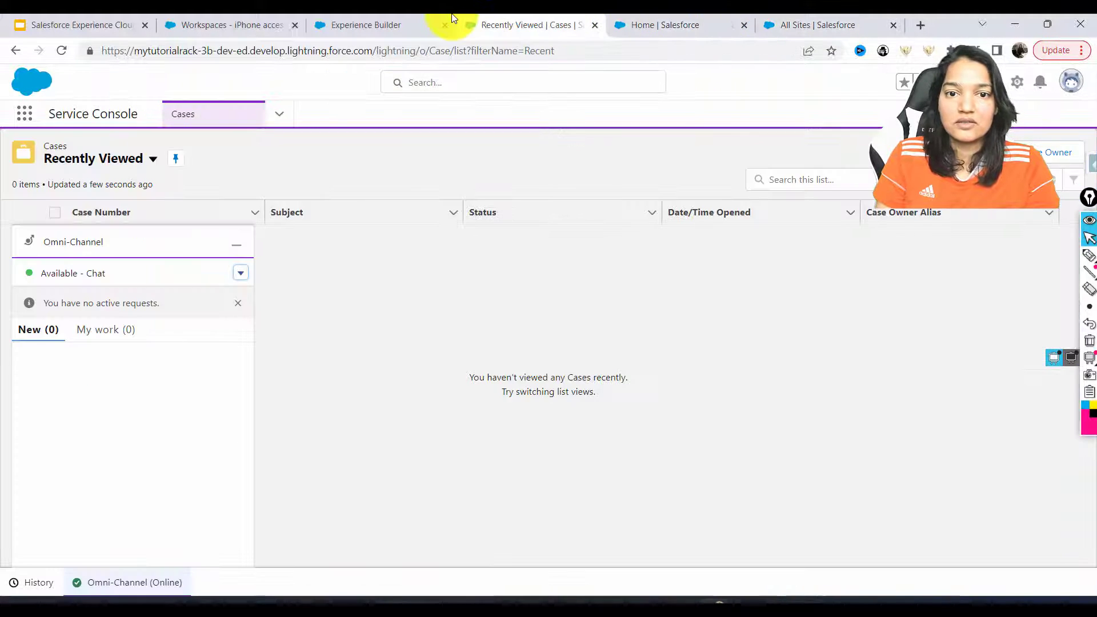
pyautogui.click(400, 24)
pyautogui.click(462, 48)
pyautogui.press('Return')
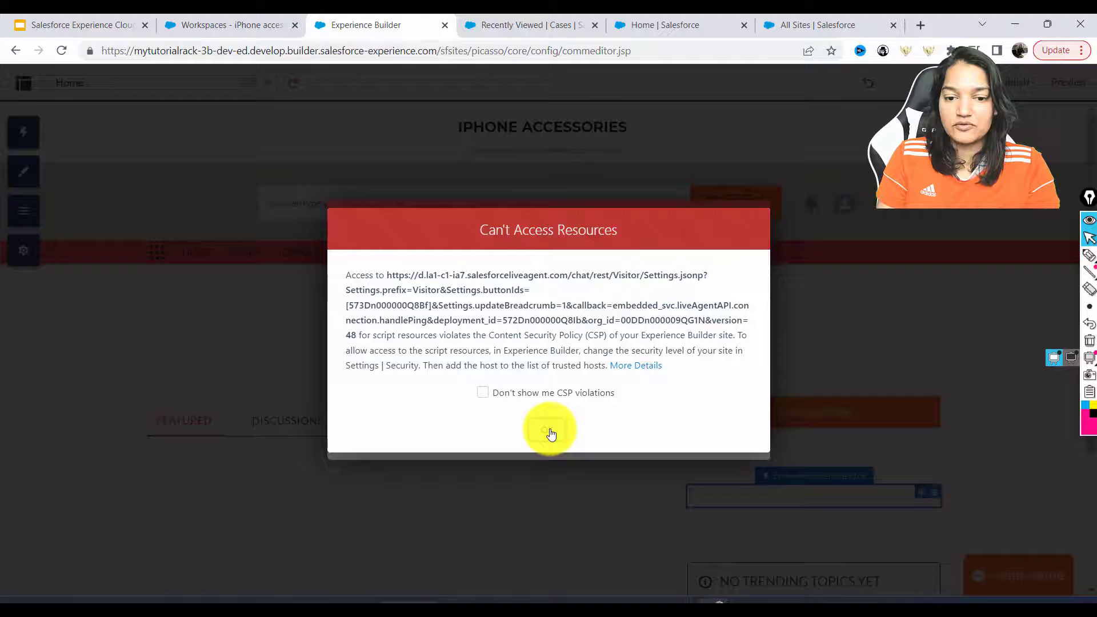
# Dismiss both blocked-resource warnings, close the chat properties, and open the site Settings
pyautogui.click(551, 433)
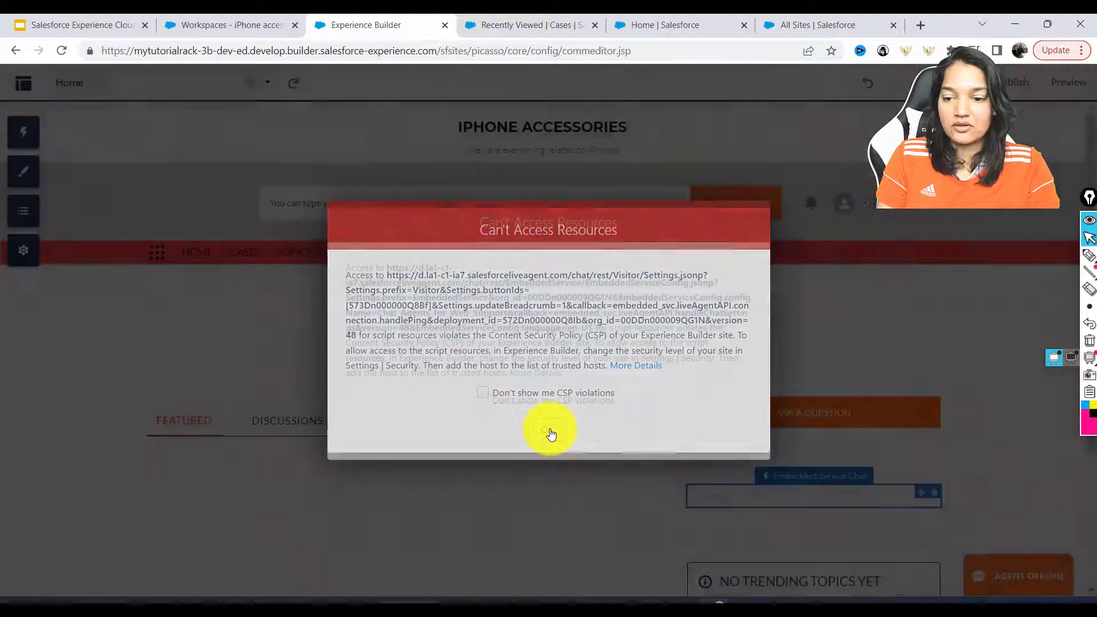
pyautogui.click(551, 433)
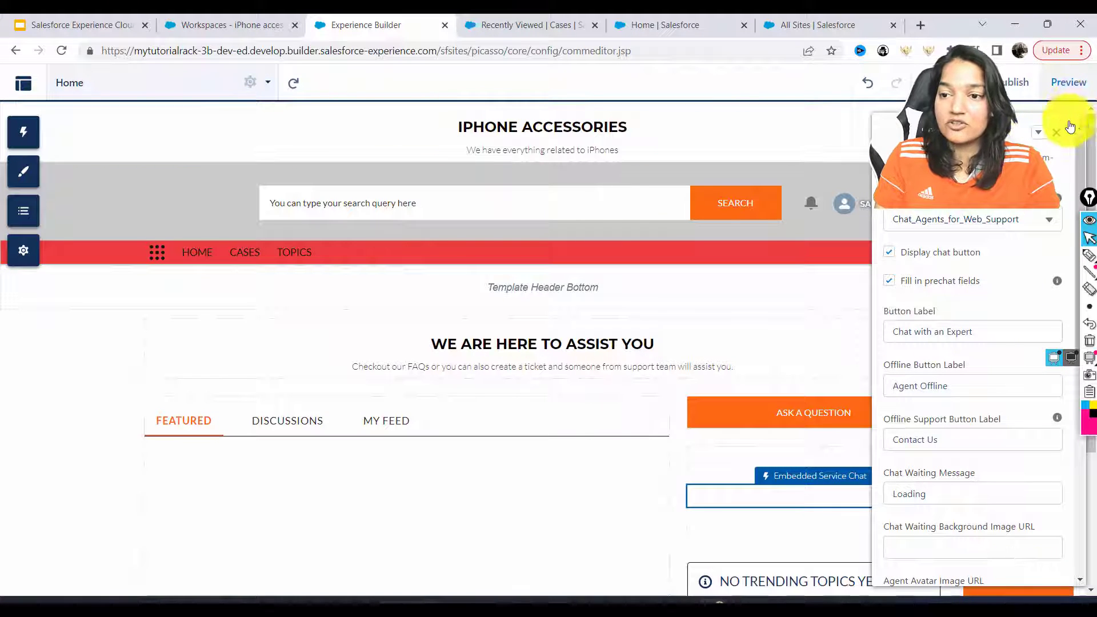
pyautogui.moveTo(1057, 129); pyautogui.dragTo(1054, 139)
pyautogui.click(1054, 139)
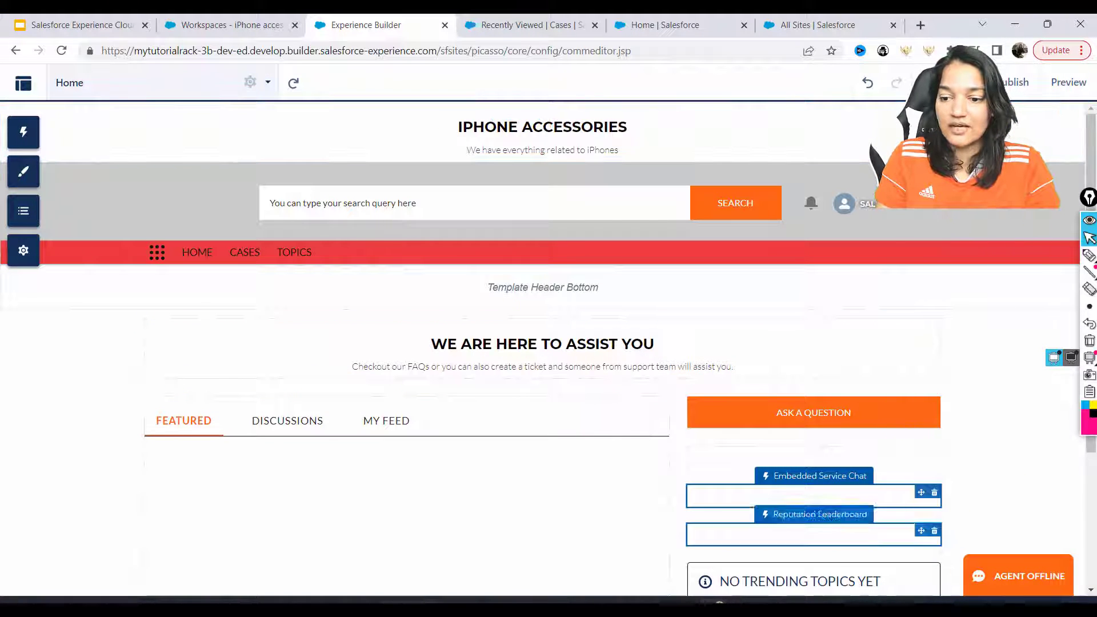
pyautogui.click(1023, 565)
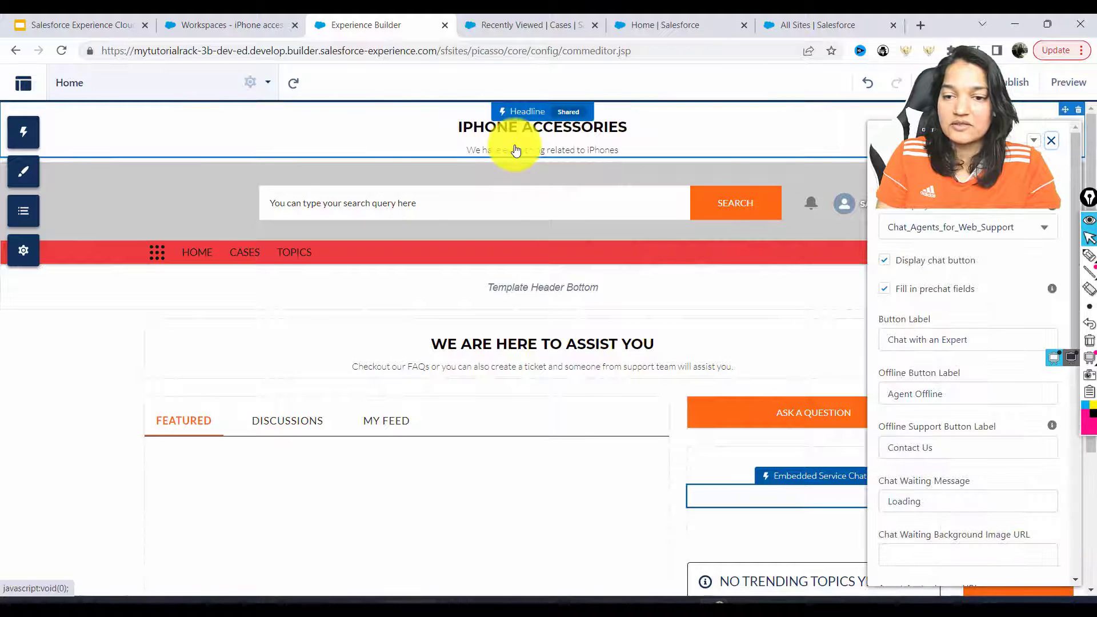
pyautogui.click(18, 249)
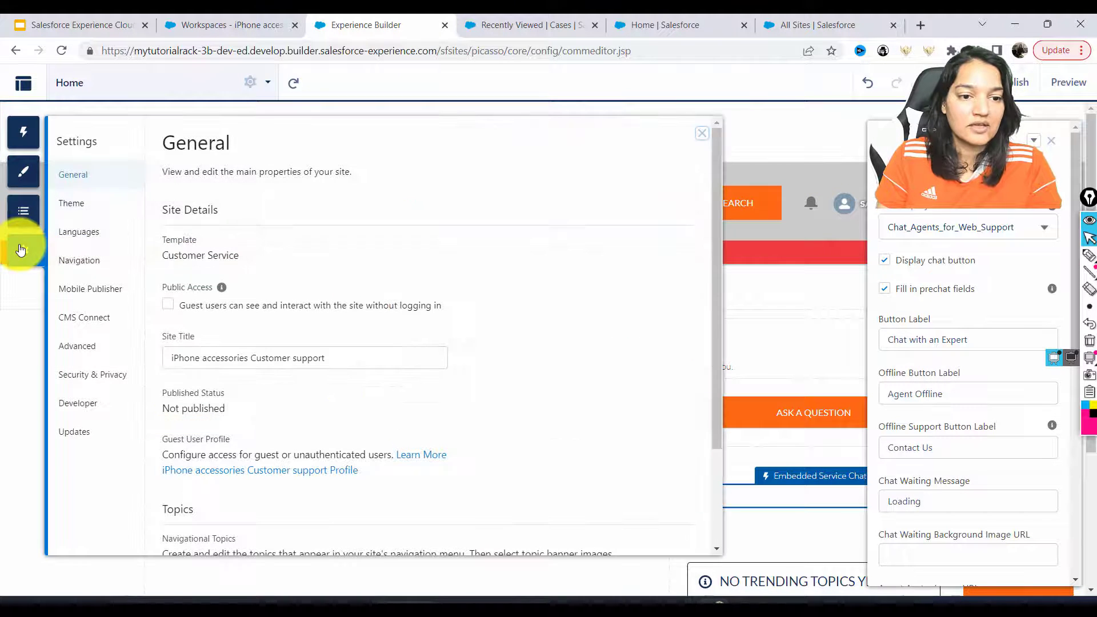
# Set the site's Security & Privacy level to Relaxed CSP and dismiss the blocked-resource warnings
pyautogui.click(83, 375)
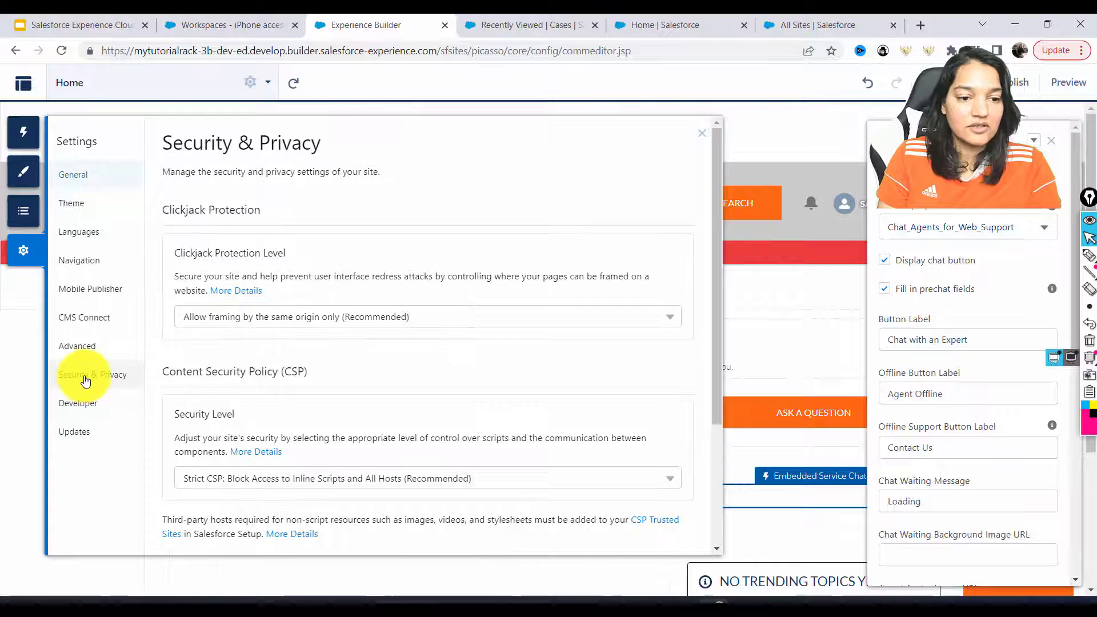
pyautogui.click(260, 487)
pyautogui.click(253, 528)
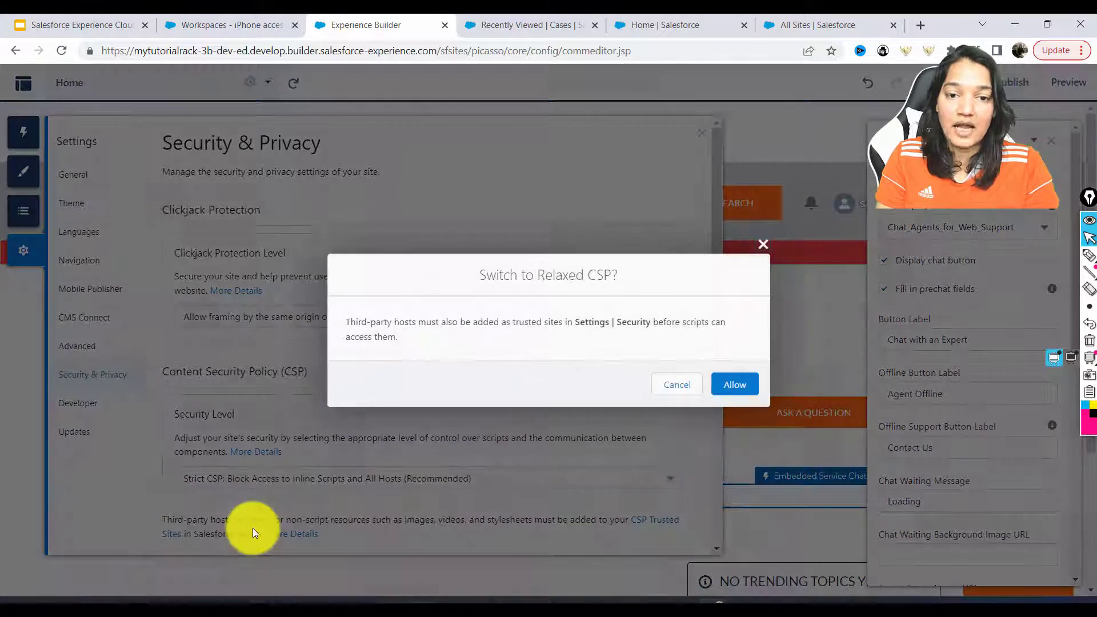
pyautogui.click(731, 395)
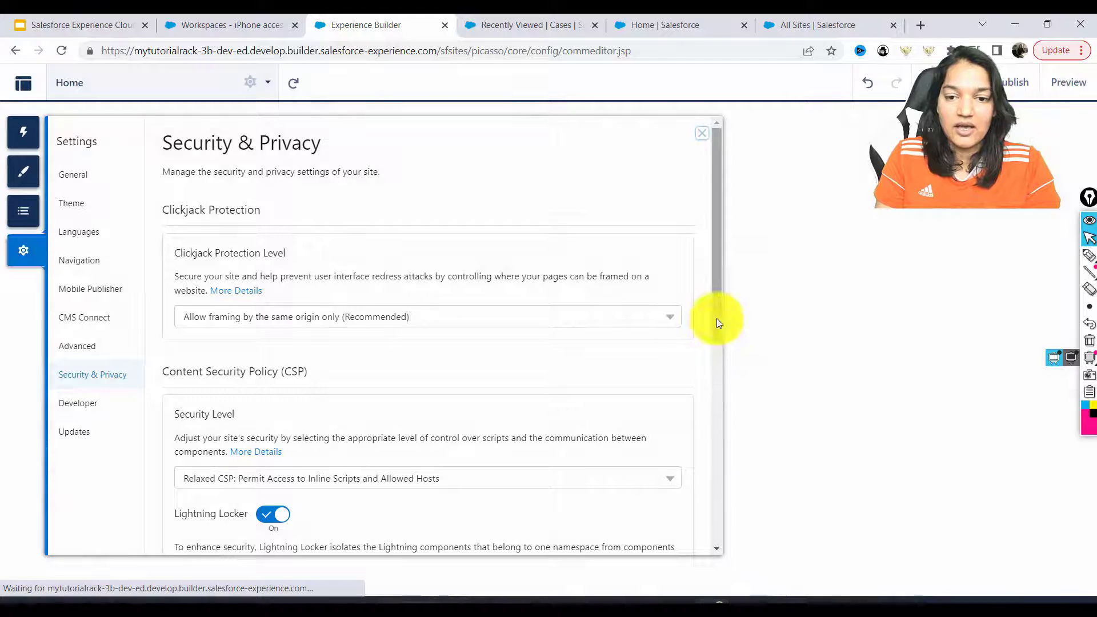
pyautogui.scroll(-2, 717, 318)
pyautogui.scroll(-4, 711, 375)
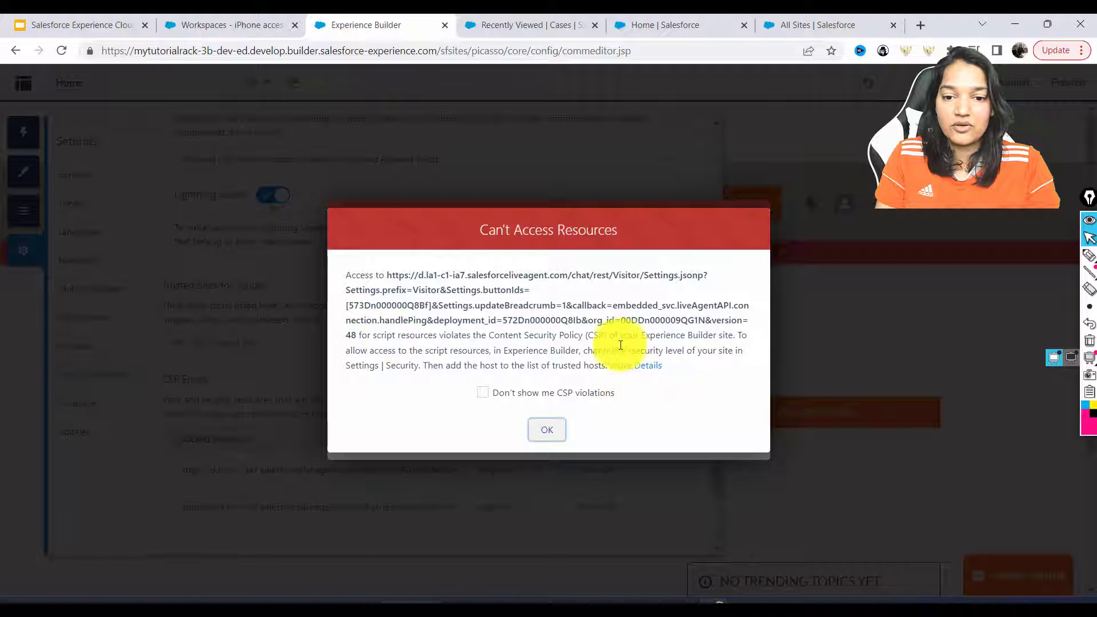
pyautogui.moveTo(423, 365); pyautogui.dragTo(602, 363)
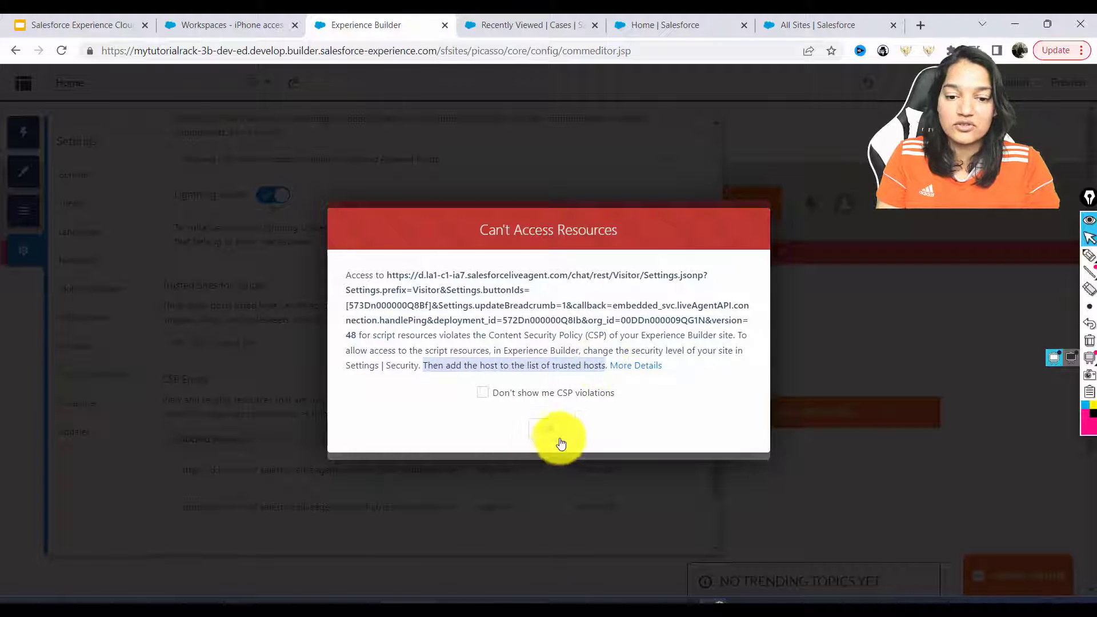
pyautogui.click(547, 430)
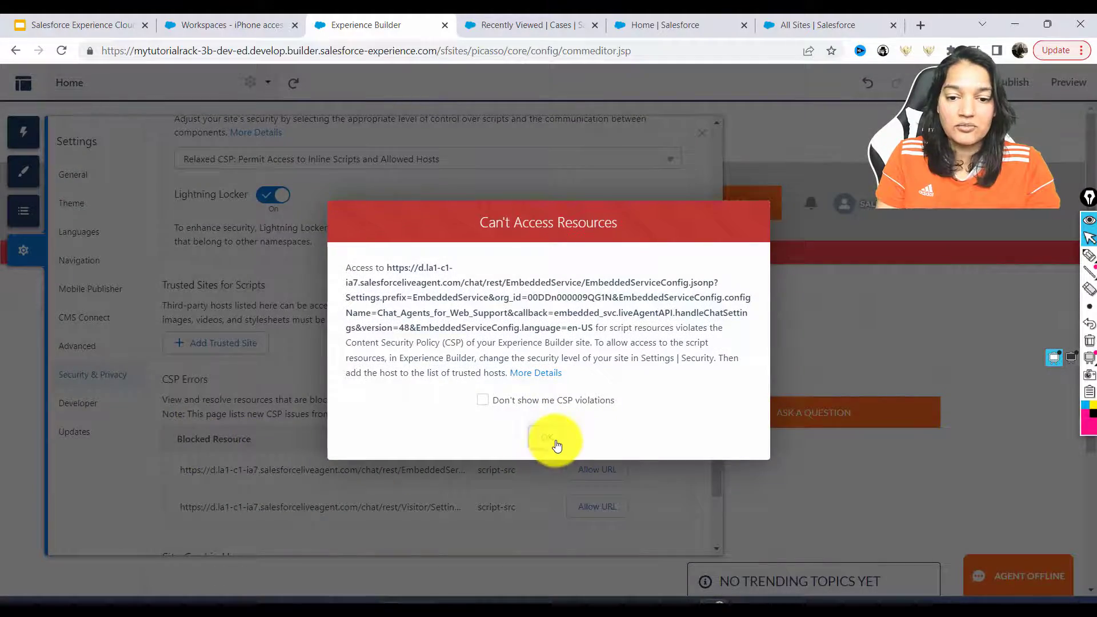
pyautogui.click(549, 439)
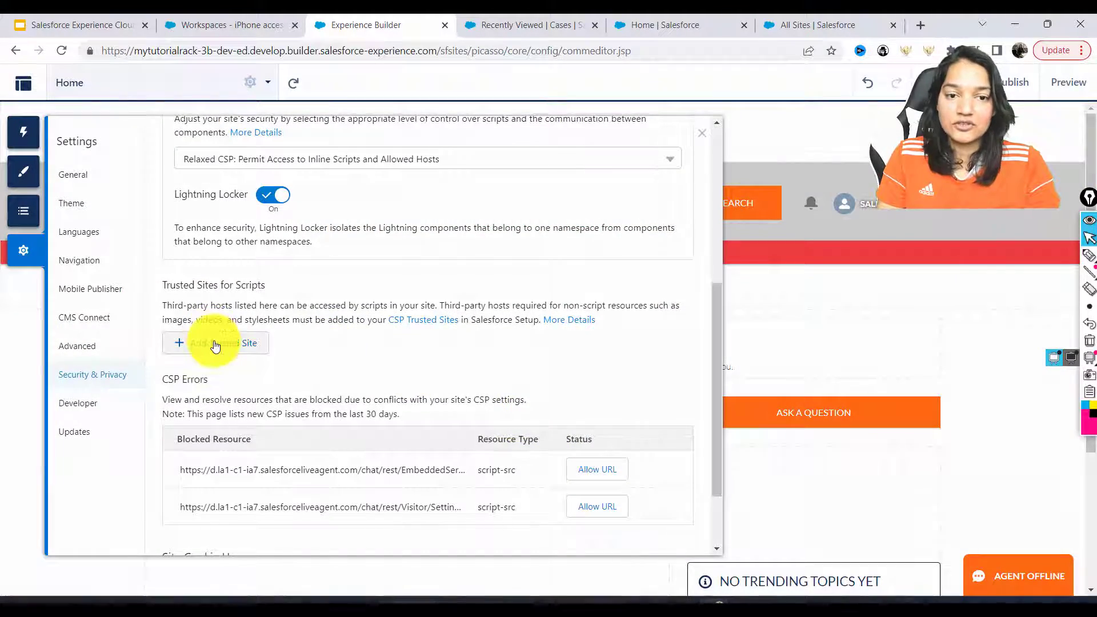
pyautogui.click(215, 344)
pyautogui.click(379, 298)
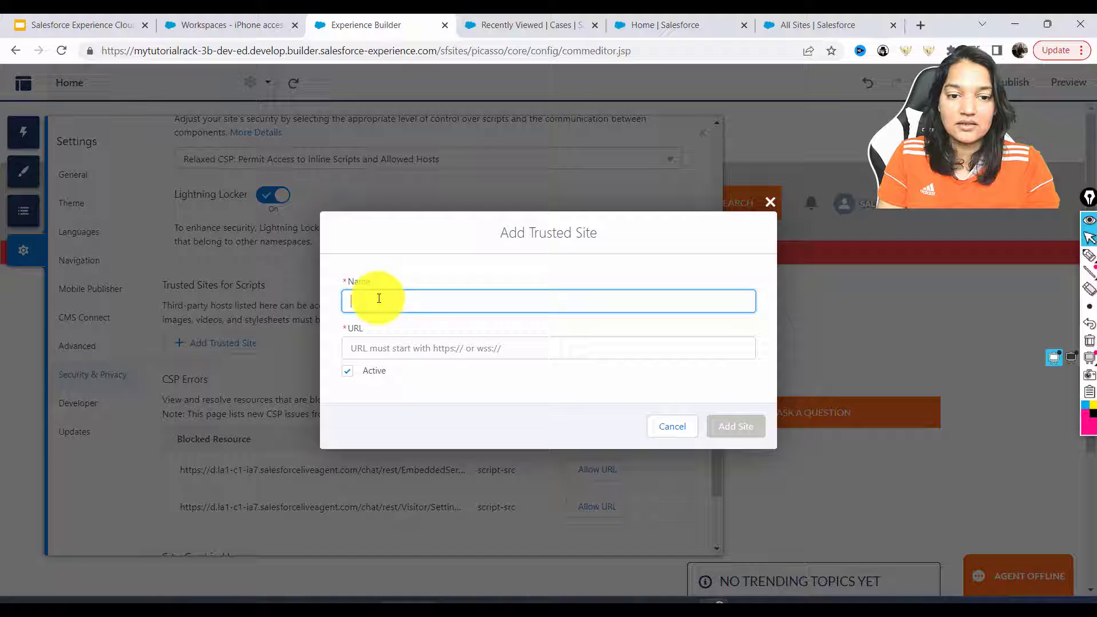
pyautogui.click(420, 352)
pyautogui.click(409, 299)
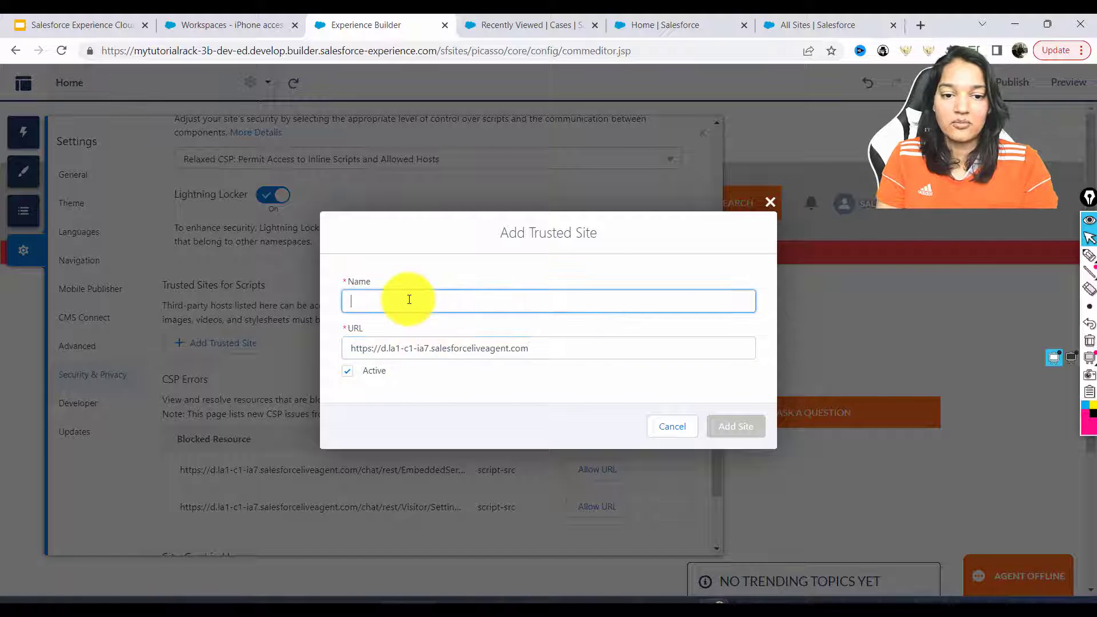
pyautogui.write('Site 1')
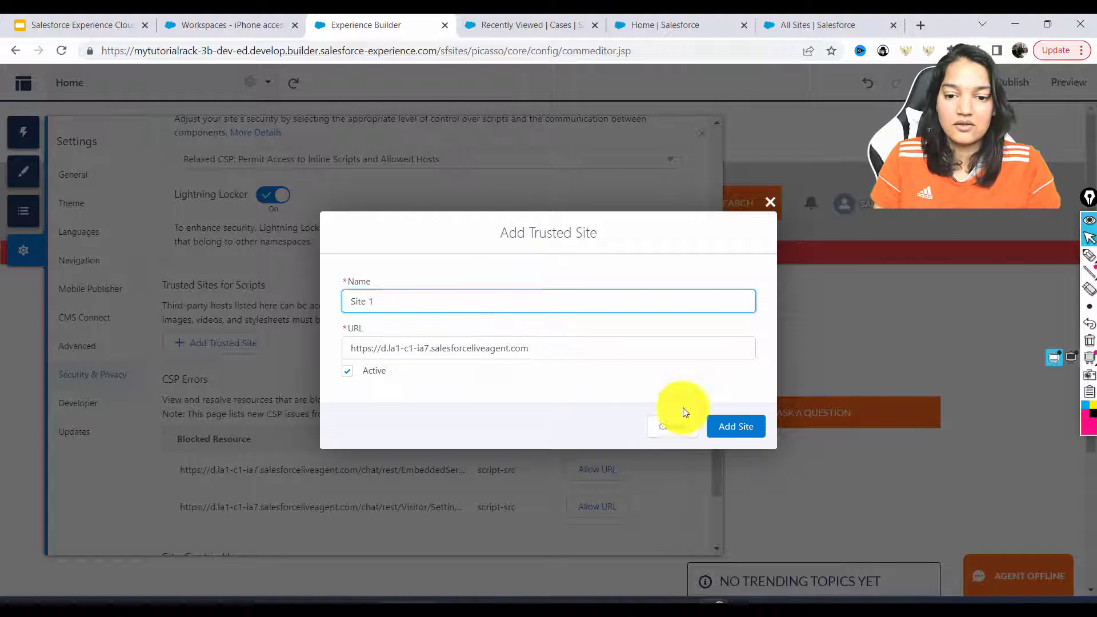
pyautogui.click(737, 426)
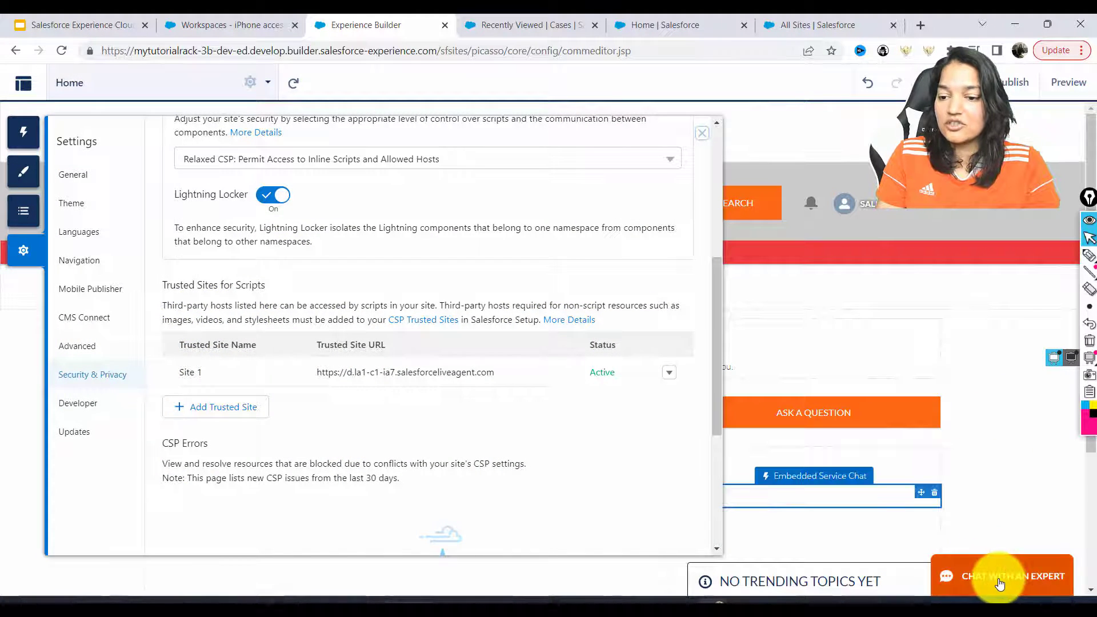
# Close the settings, open the chat component's pre-chat form, and switch to preview mode
pyautogui.click(702, 133)
pyautogui.click(987, 591)
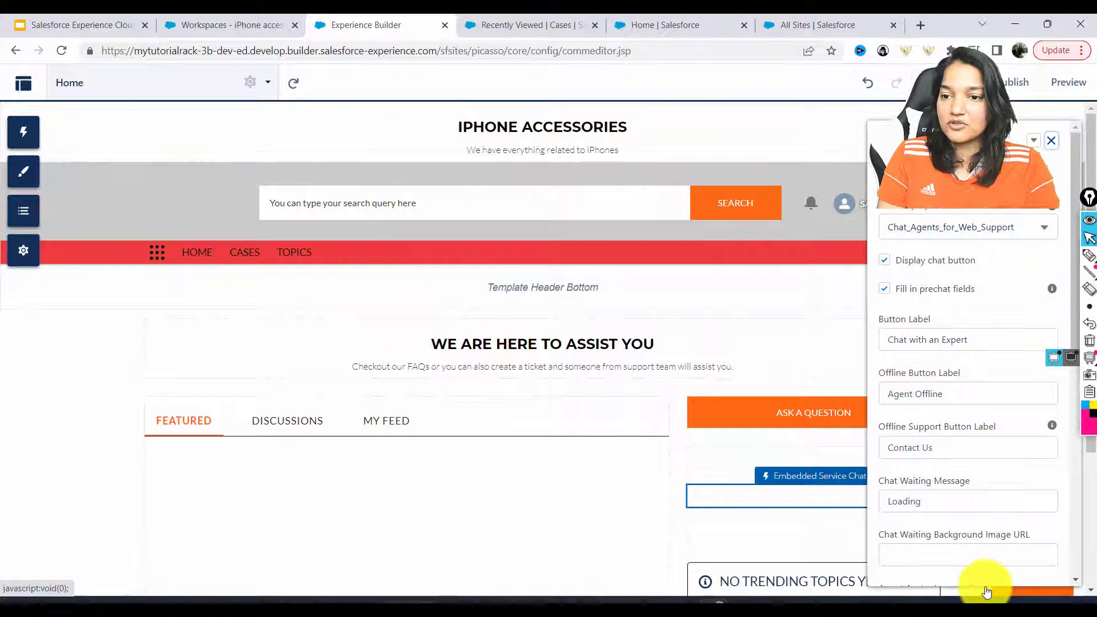
pyautogui.click(1052, 142)
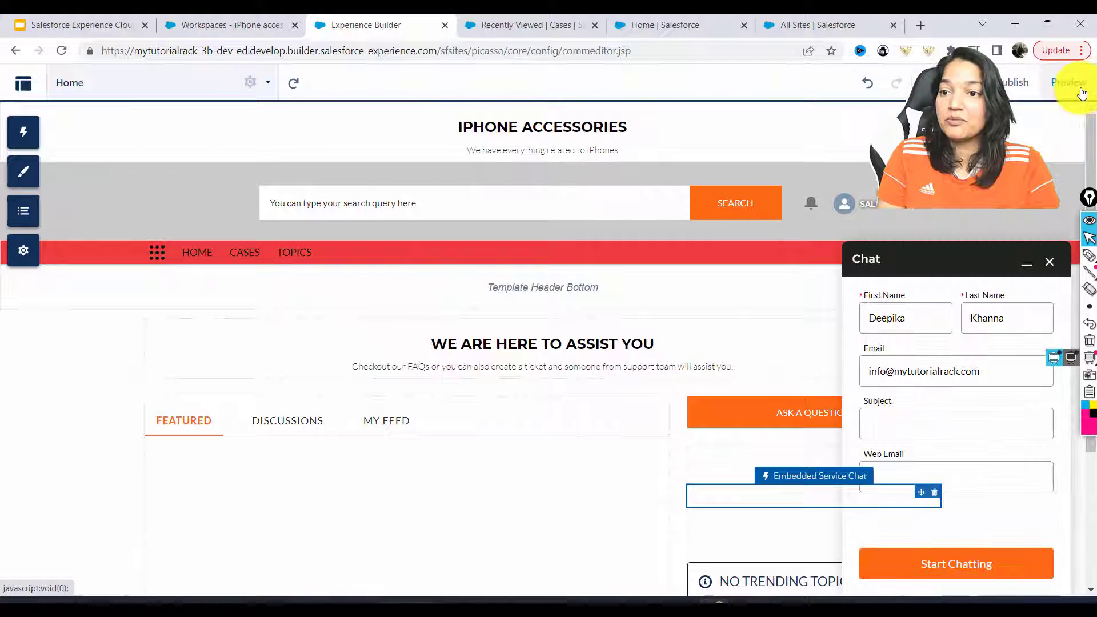
pyautogui.click(1081, 92)
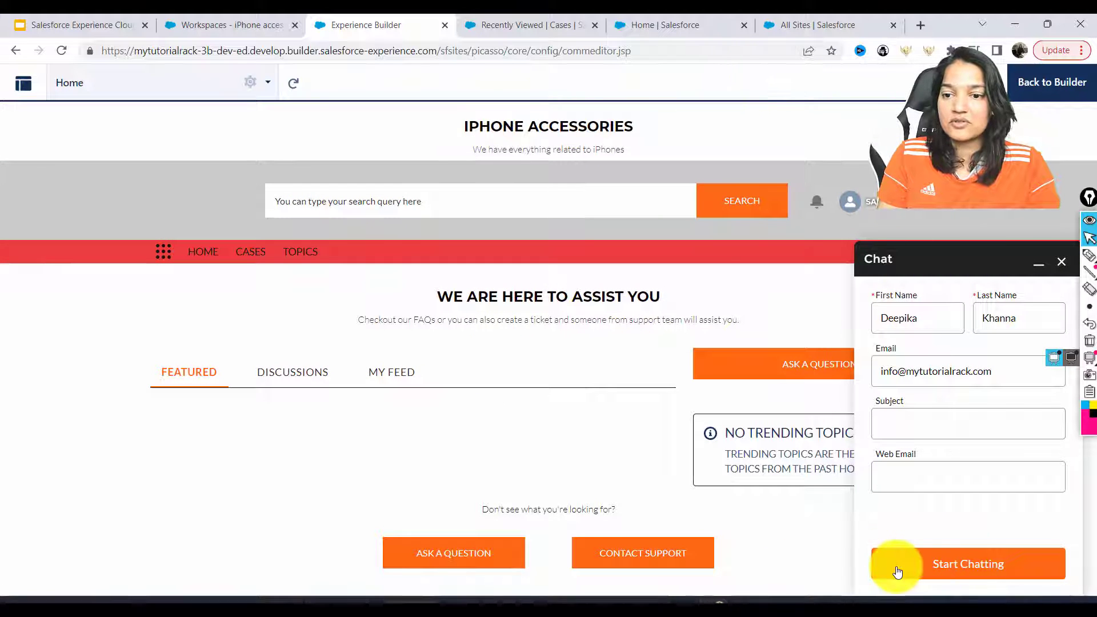
# Fill the pre-chat form with the visitor's name, email and subject 'Issue with Product', then start chatting
pyautogui.doubleClick(929, 318)
pyautogui.click(906, 318)
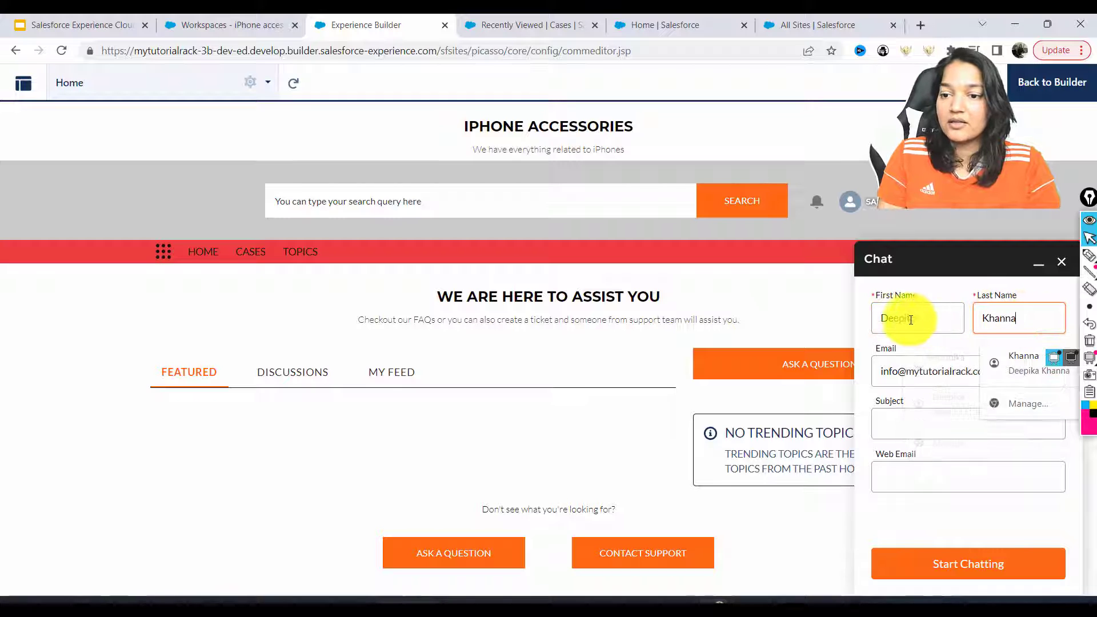
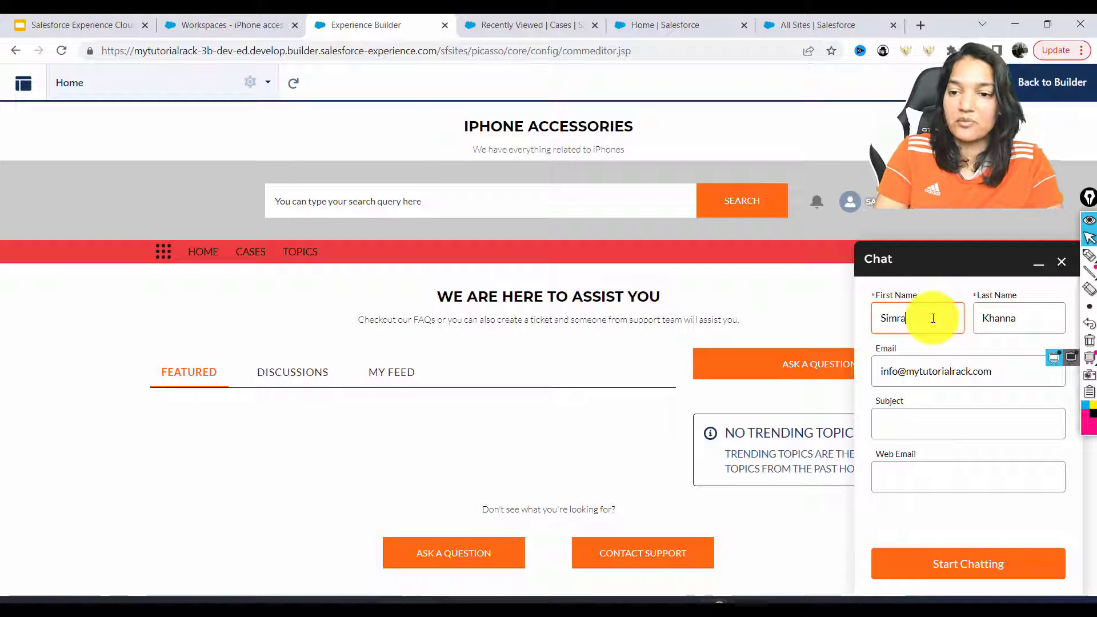
pyautogui.press('Tab')
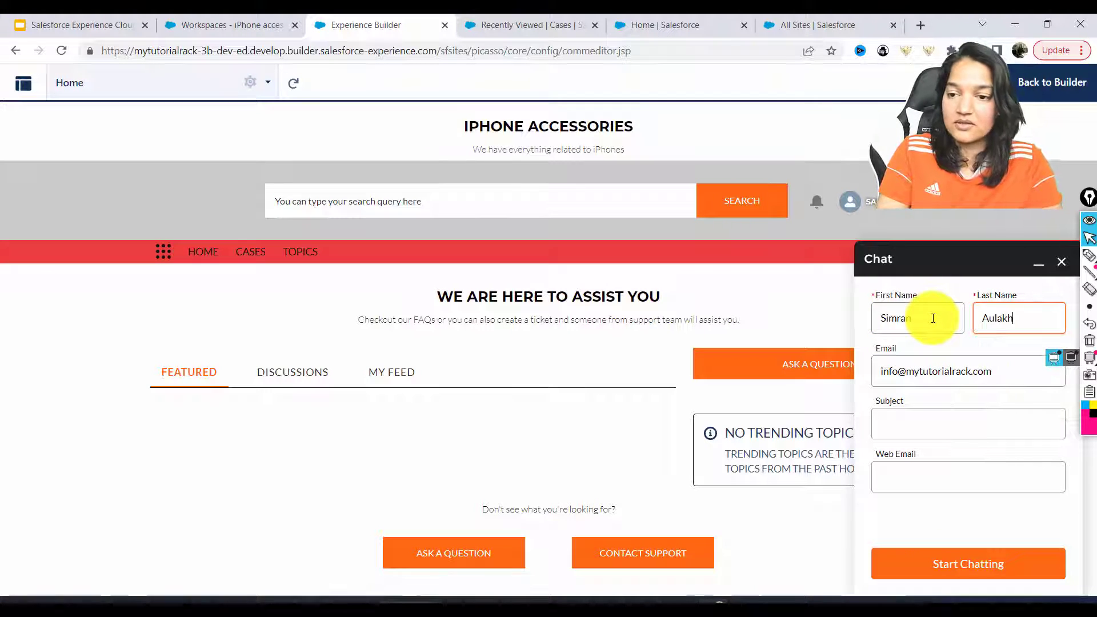
pyautogui.press('Tab')
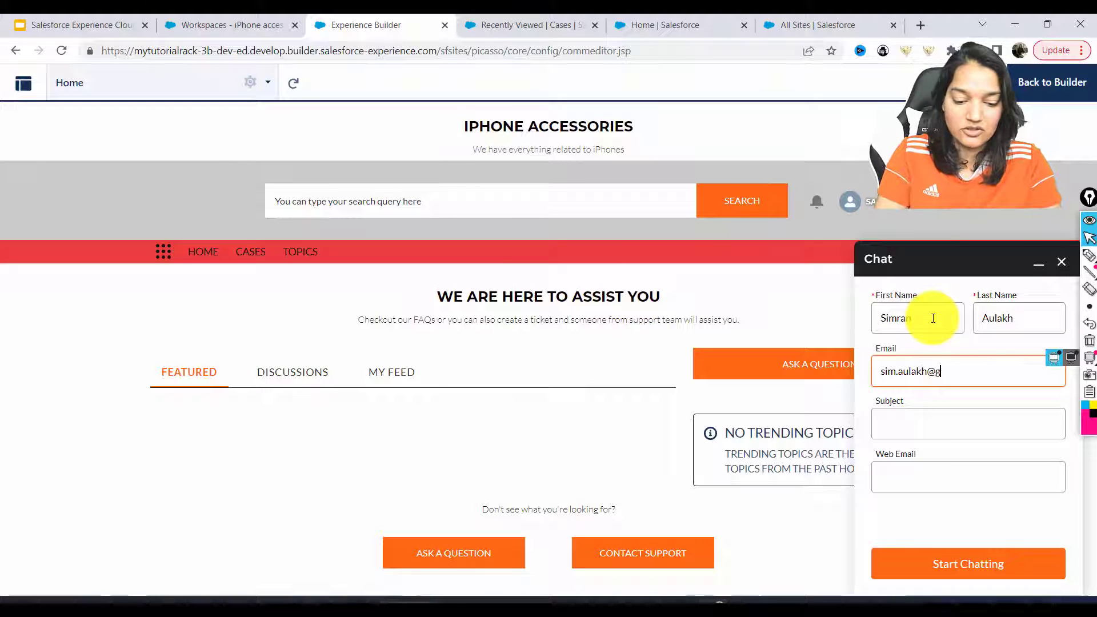
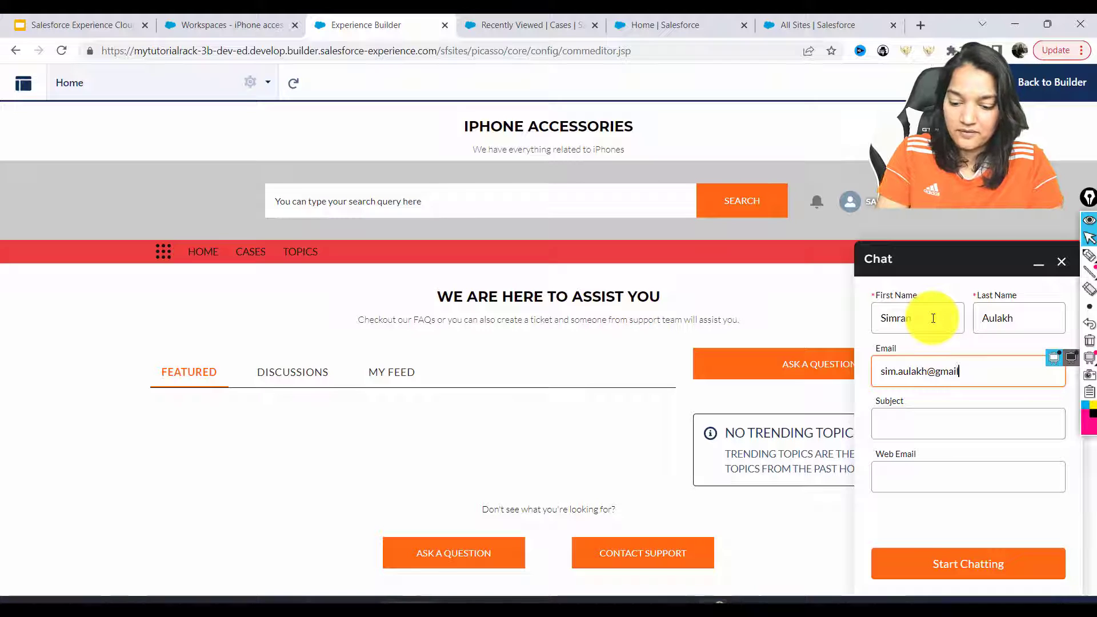
pyautogui.click(937, 424)
pyautogui.write('Issue with Product')
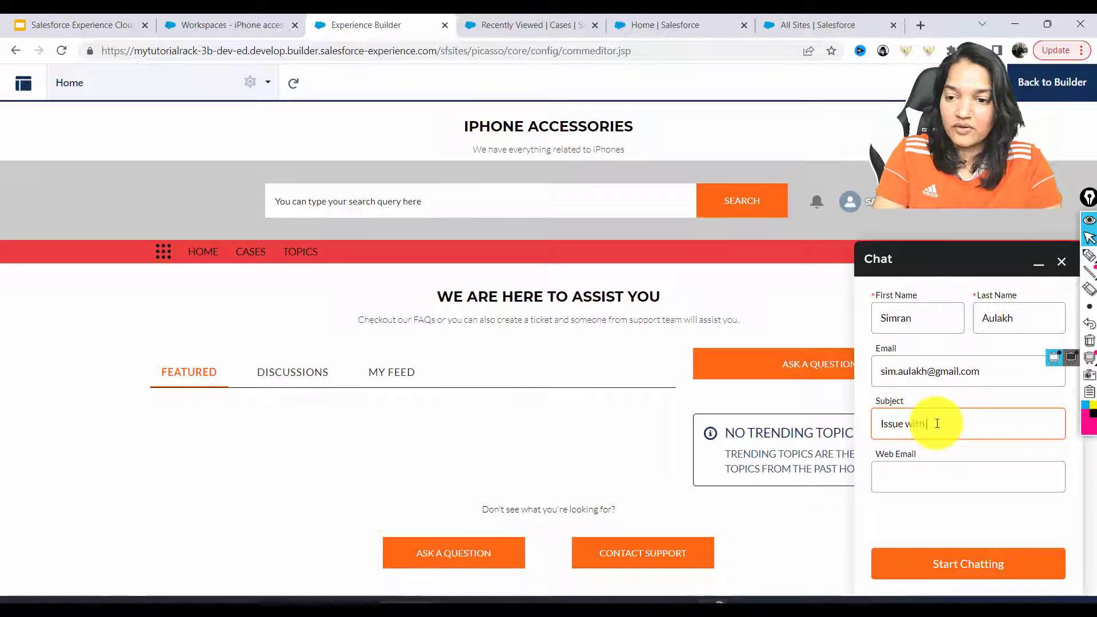
pyautogui.click(961, 565)
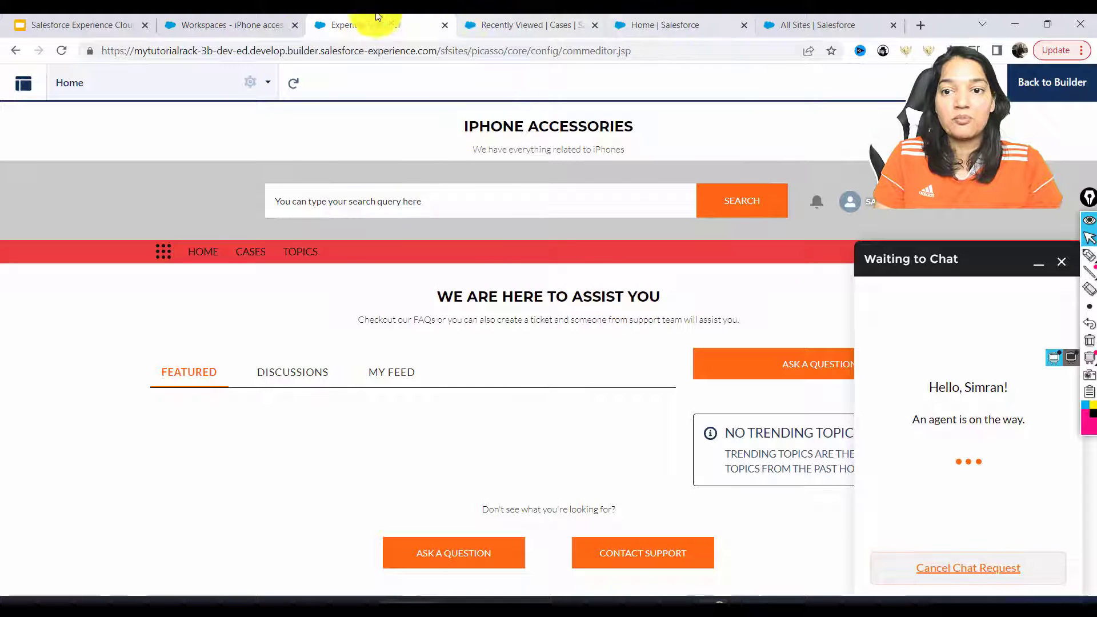
# Find the new chat's agent greeting in the Service Console transcript, then go back to the site preview
pyautogui.click(269, 22)
pyautogui.click(531, 25)
pyautogui.moveTo(73, 389)
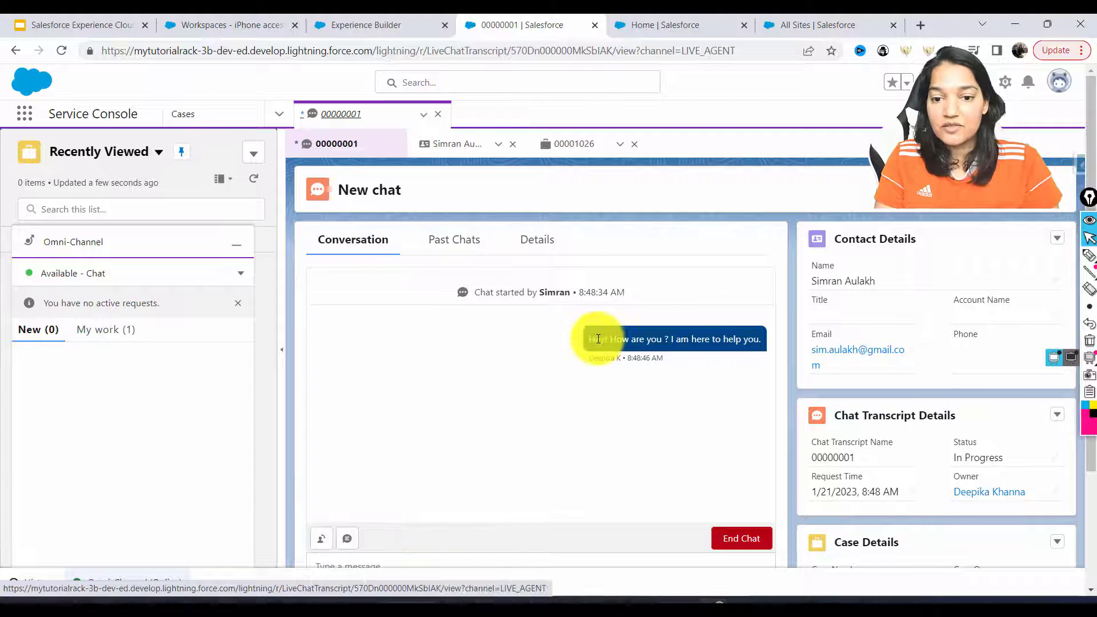
pyautogui.moveTo(595, 339); pyautogui.dragTo(766, 341)
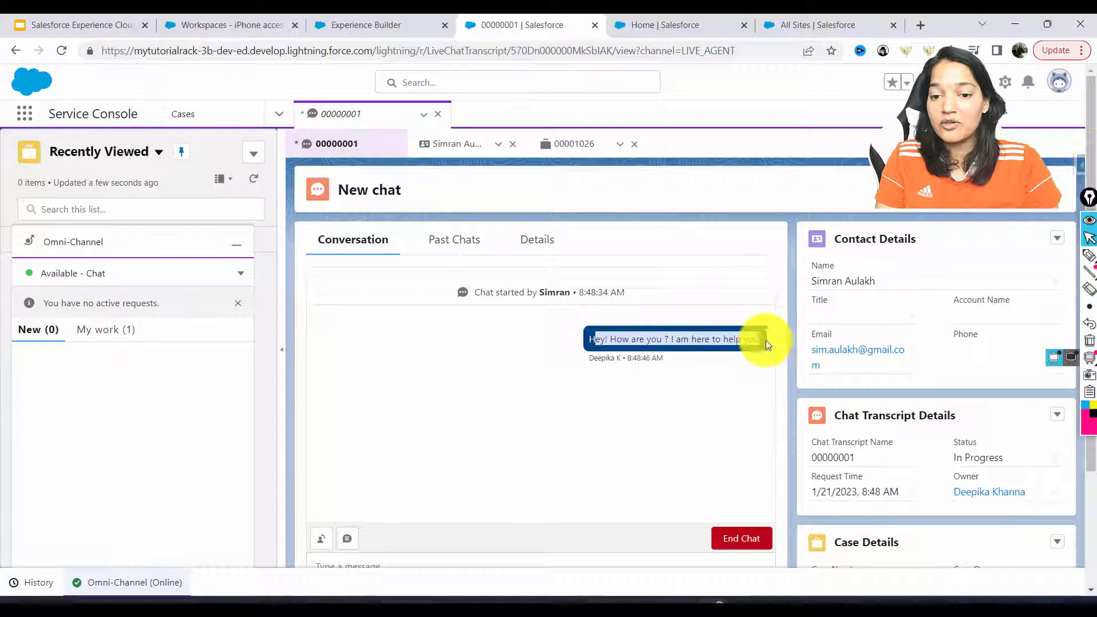
pyautogui.click(821, 25)
pyautogui.click(365, 24)
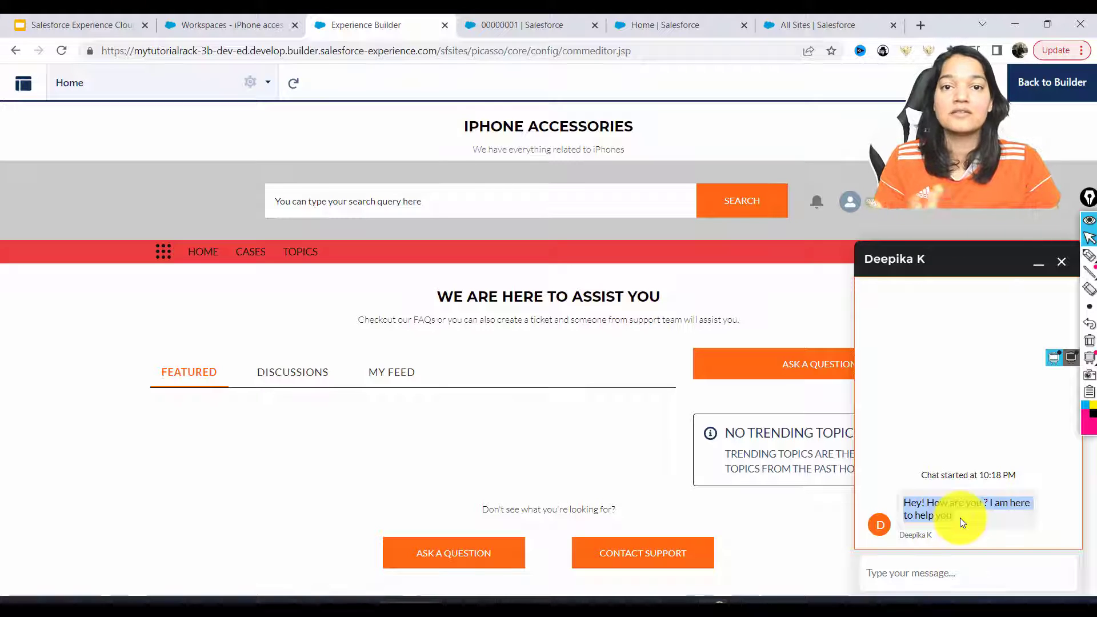
# As the customer, send 'i am doing good' and 'how about yourself', then view the agent transcript
pyautogui.click(943, 579)
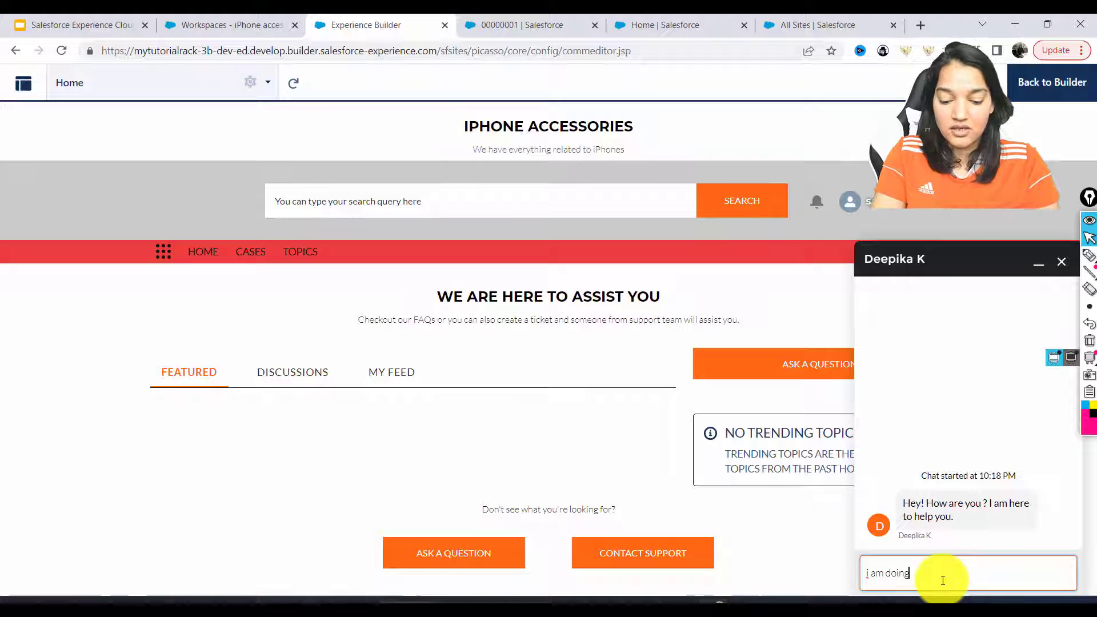
pyautogui.write('i am doing good')
pyautogui.press('Return')
pyautogui.write('how a')
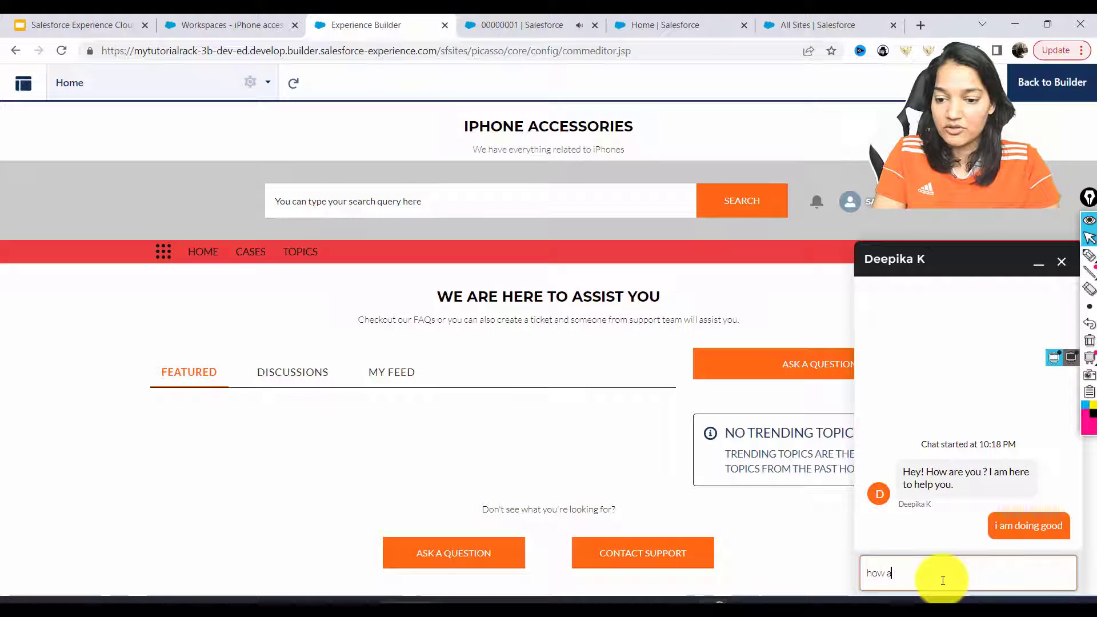
pyautogui.write('bout yoursel')
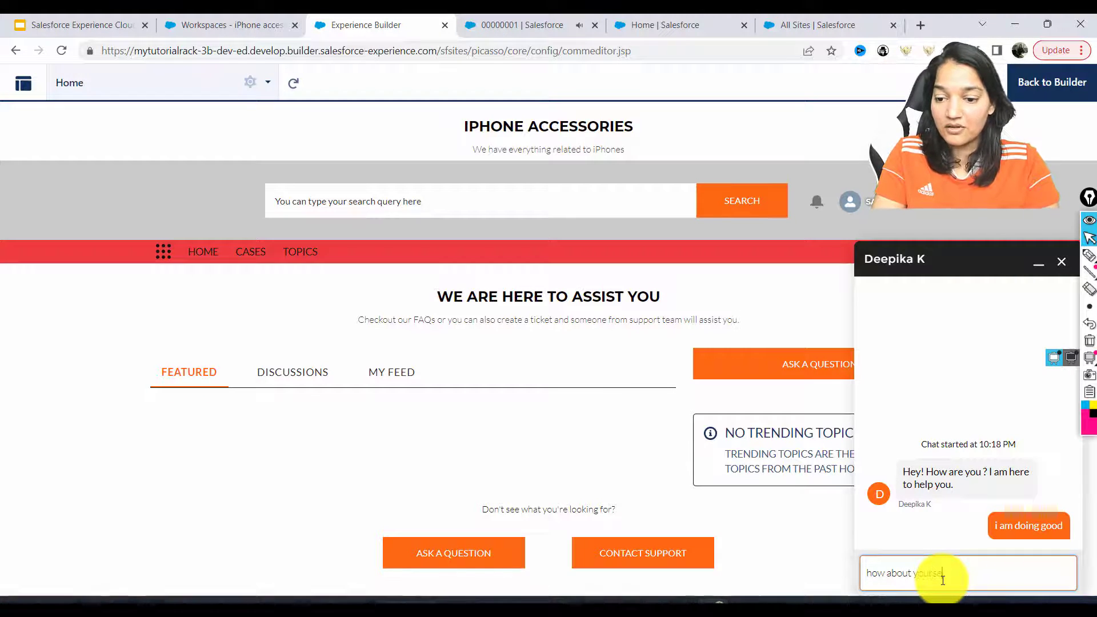
pyautogui.write('f')
pyautogui.press('Return')
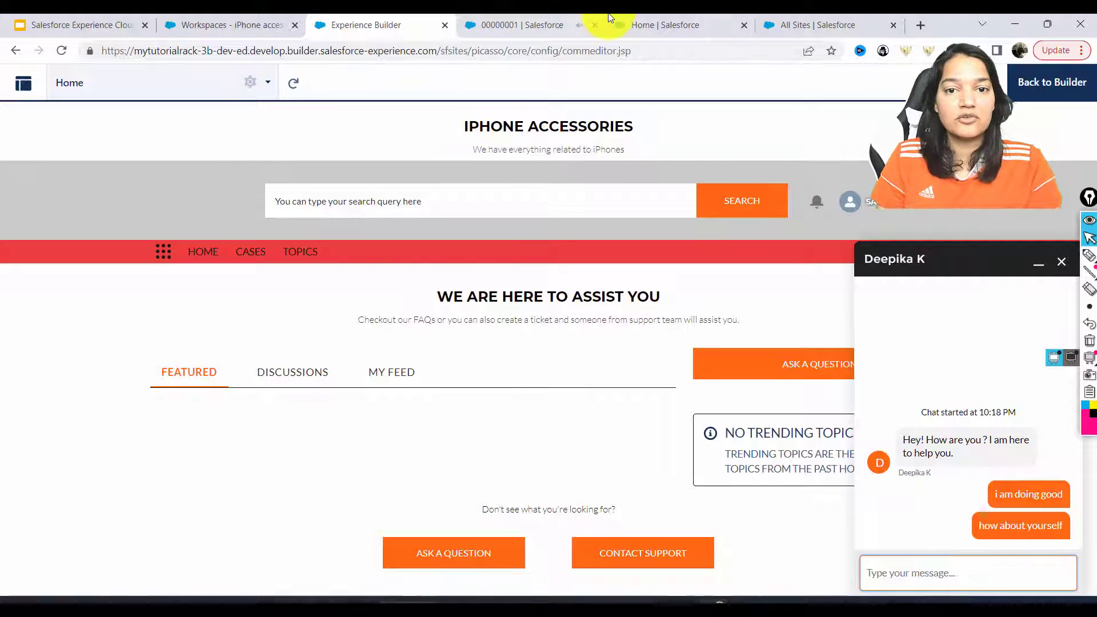
pyautogui.click(548, 24)
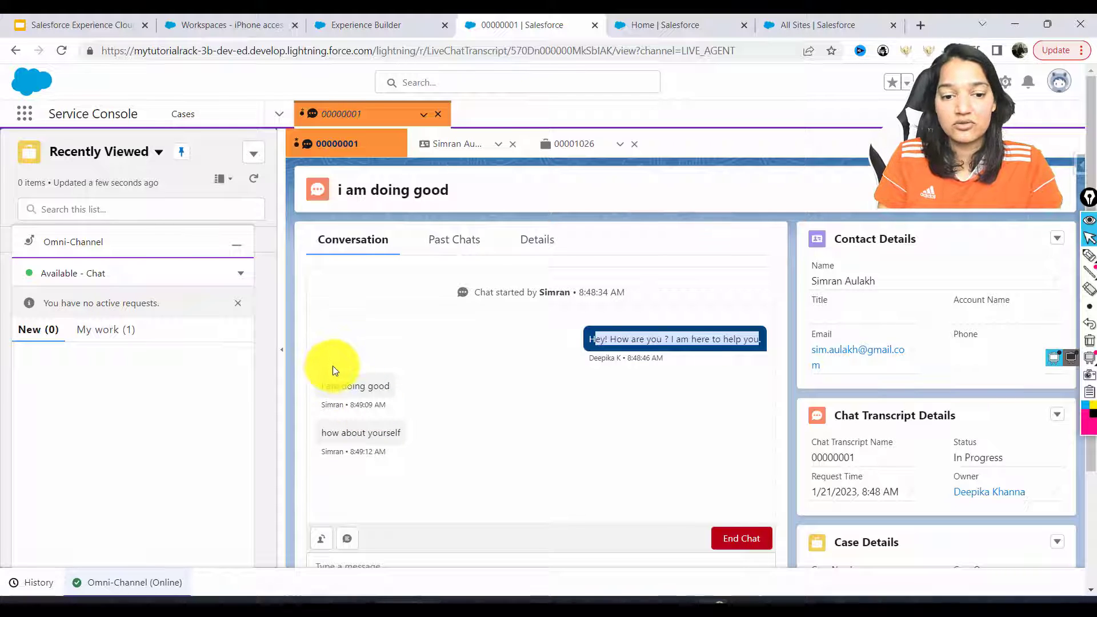
# Reply as the agent with 'how can i help' and return to the customer's site chat
pyautogui.click(359, 561)
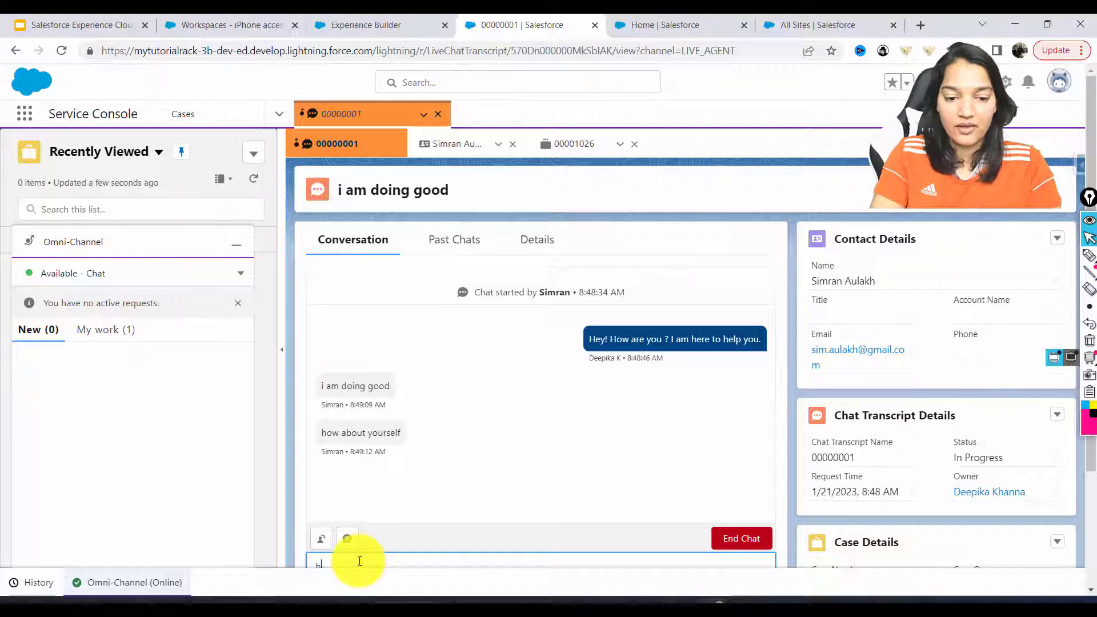
pyautogui.write('how ca')
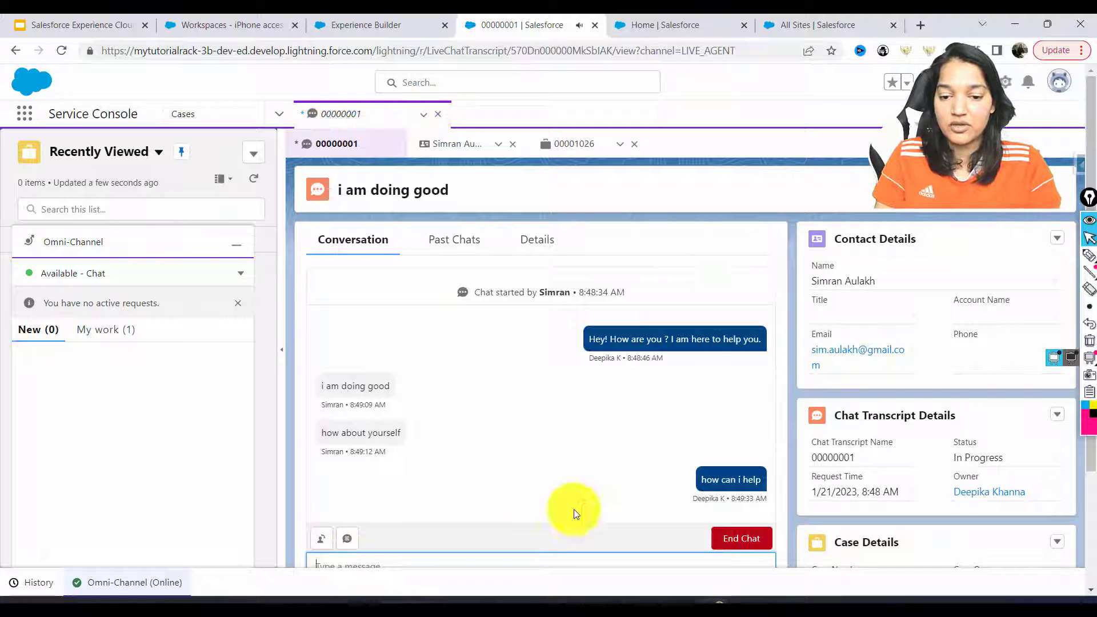
pyautogui.click(681, 22)
pyautogui.click(797, 24)
pyautogui.click(375, 27)
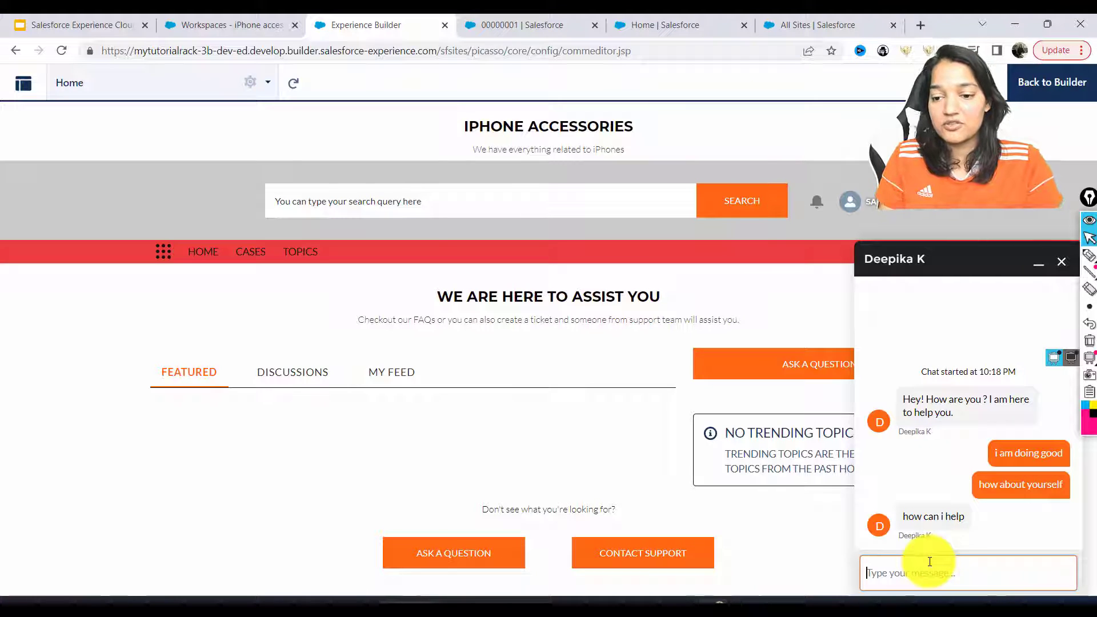
# As the customer, send 'i ordered a phone case few days back but it hasnt been delivered'
pyautogui.write('i ordere')
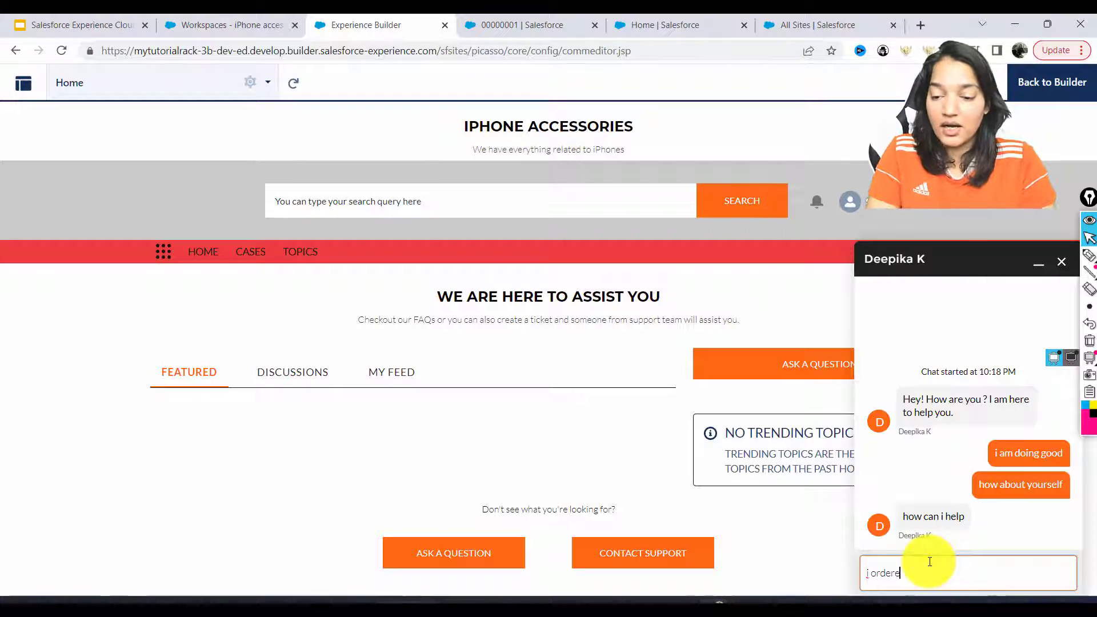
pyautogui.write('d a phone ca')
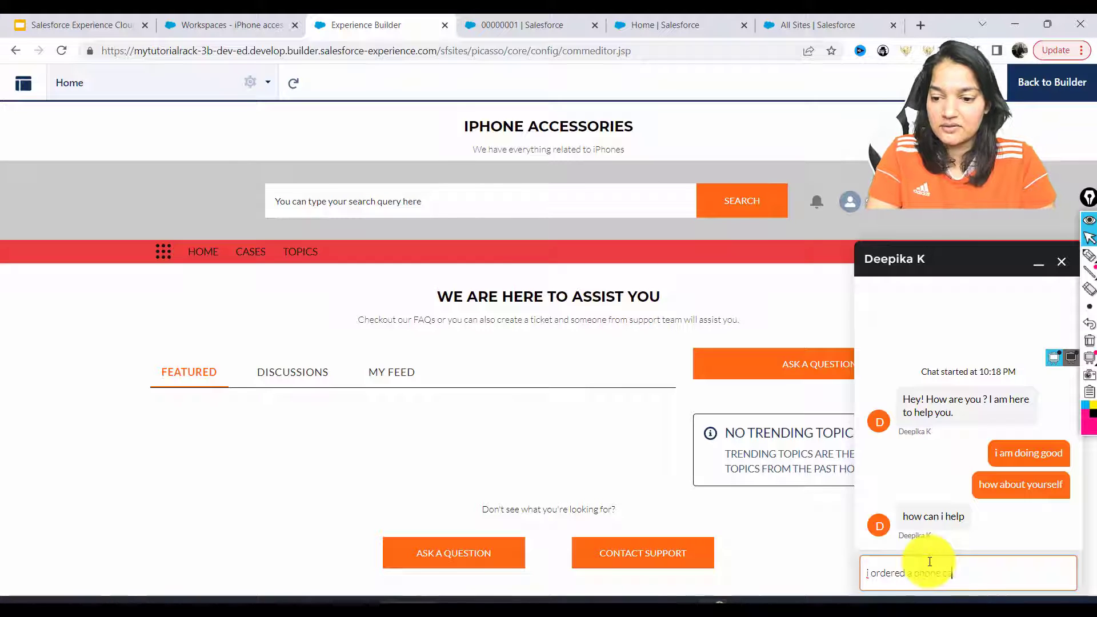
pyautogui.write('se few days back but')
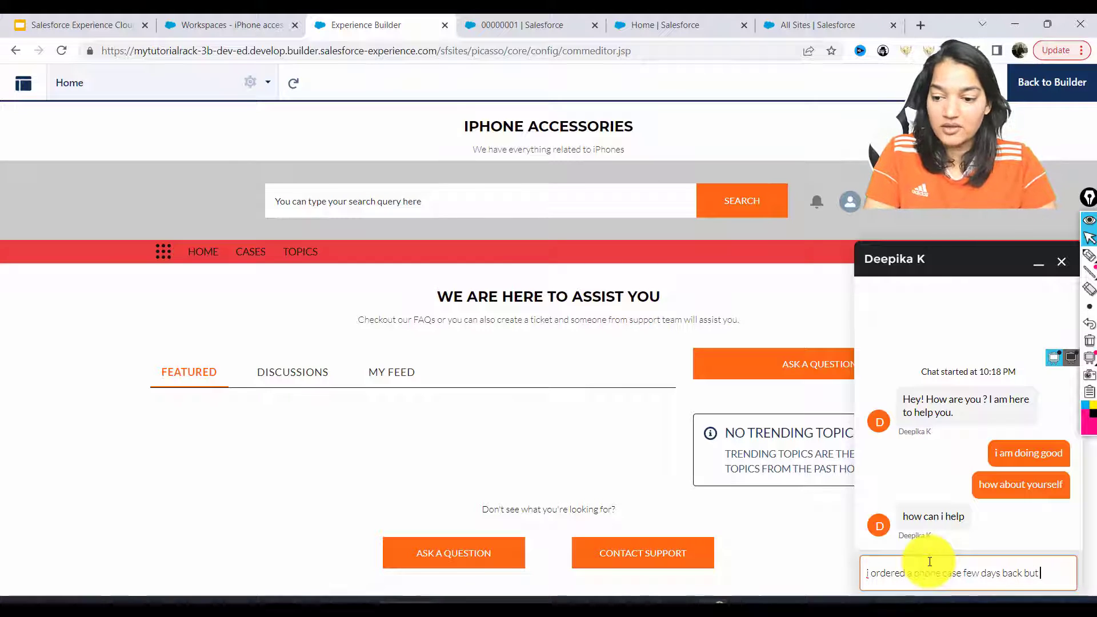
pyautogui.write(' it hasnt be')
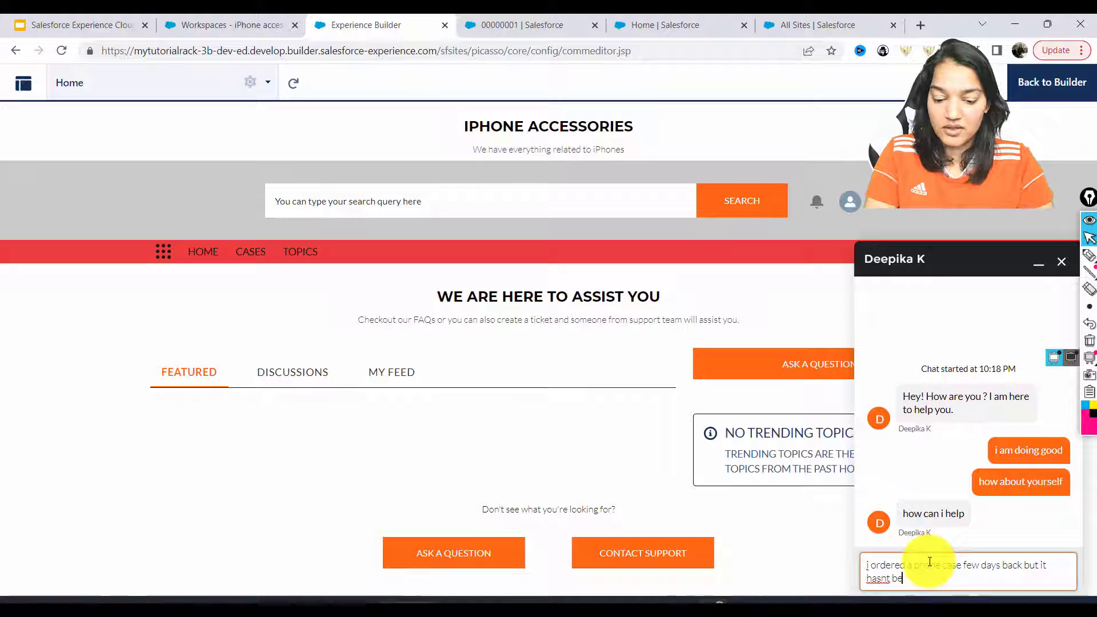
pyautogui.write('en delivered')
pyautogui.press('Return')
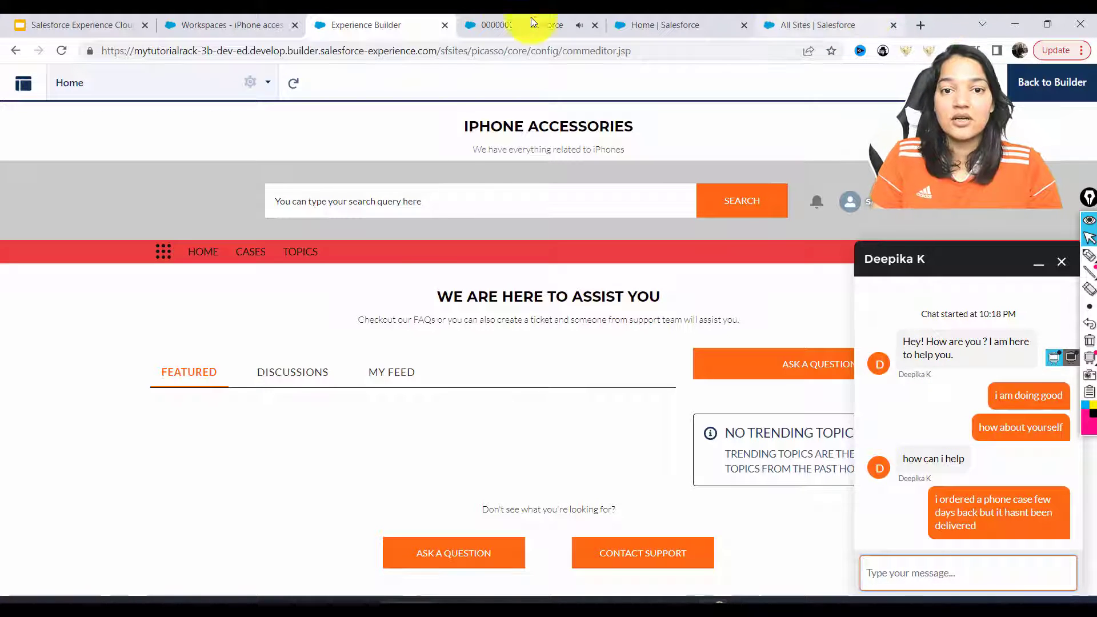
pyautogui.click(514, 20)
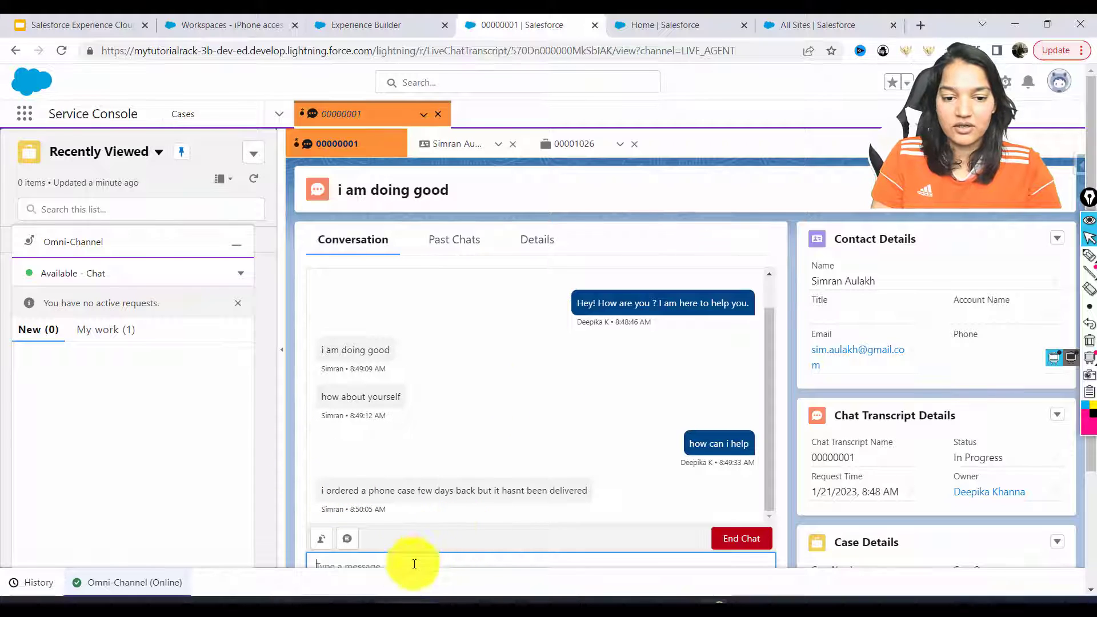
# Ask the customer 'What is your order number' from the agent console
pyautogui.write('Wha')
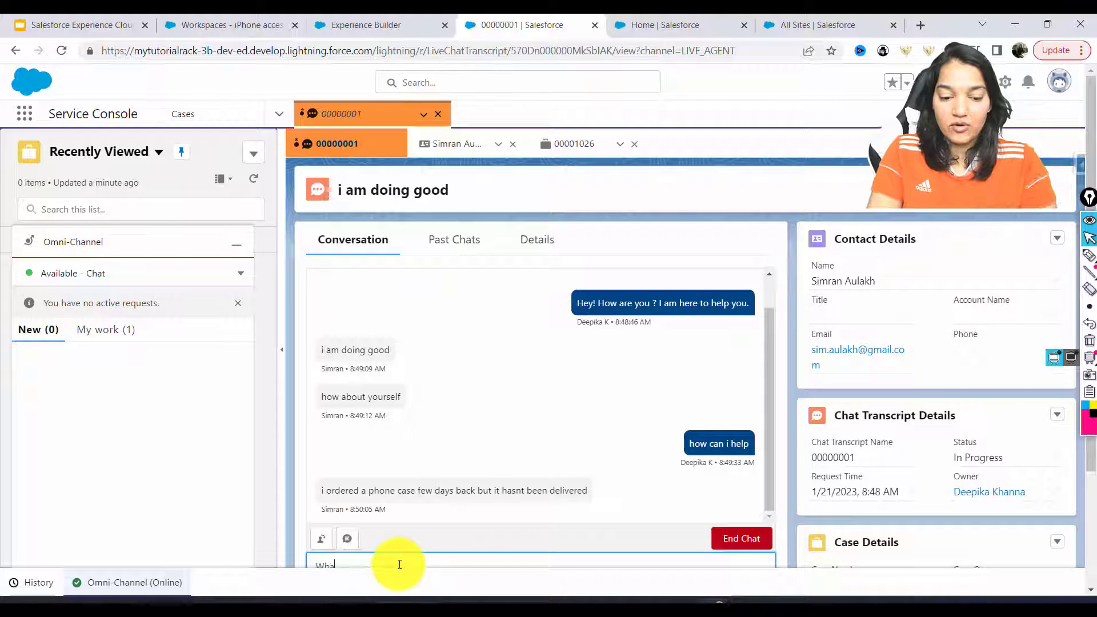
pyautogui.write('t is your order')
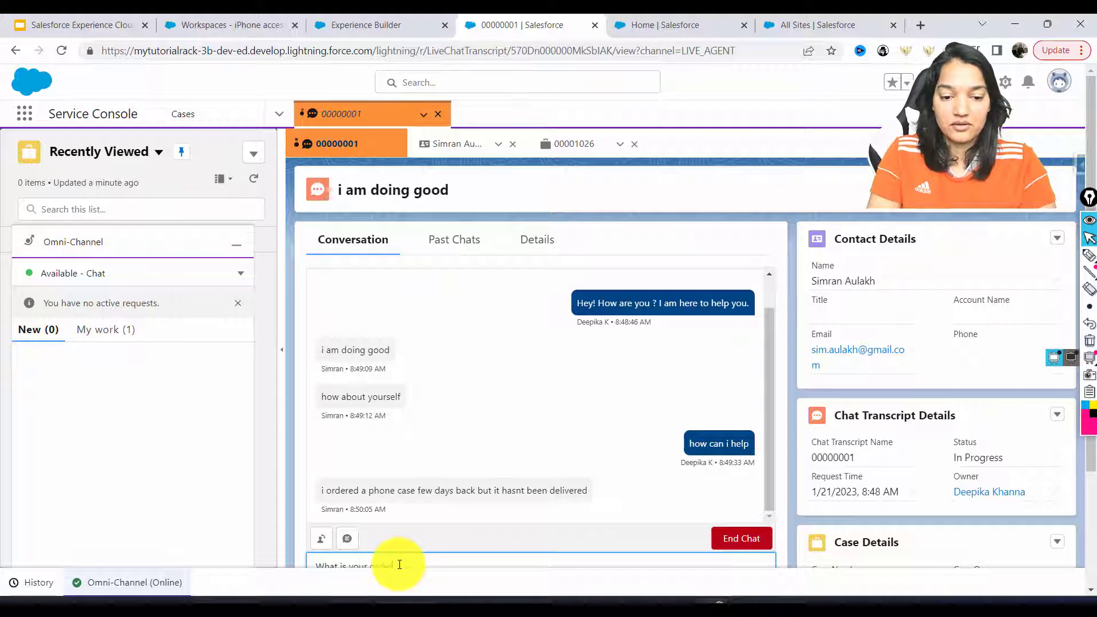
pyautogui.write(' number')
pyautogui.press('Return')
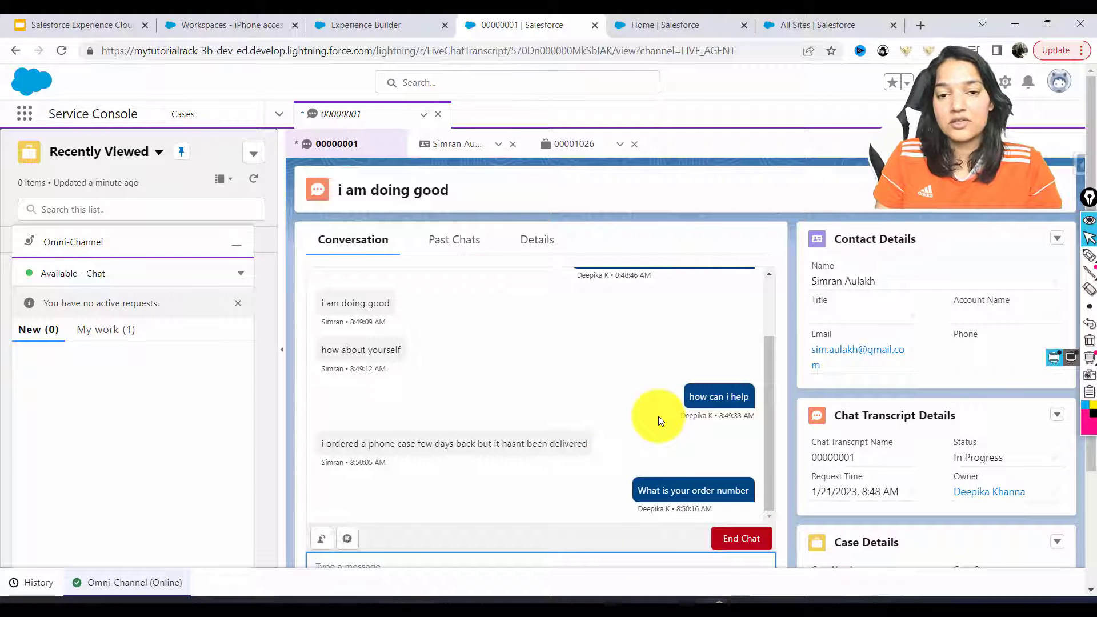
pyautogui.click(731, 24)
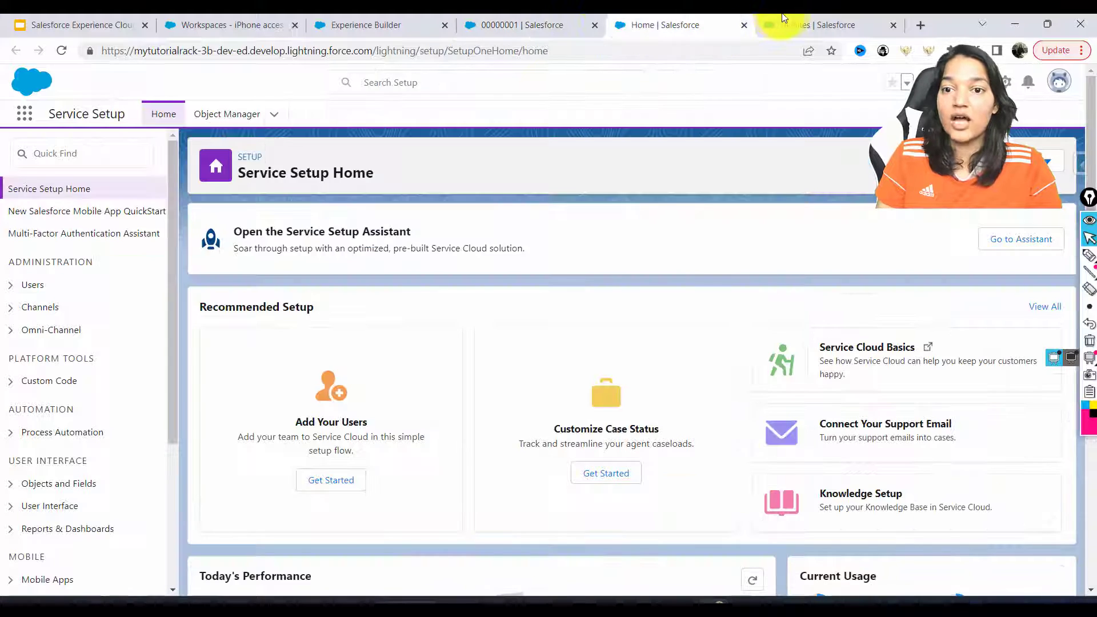
# End the customer's chat with Confirm End Chat and close the chat window
pyautogui.click(547, 23)
pyautogui.click(409, 26)
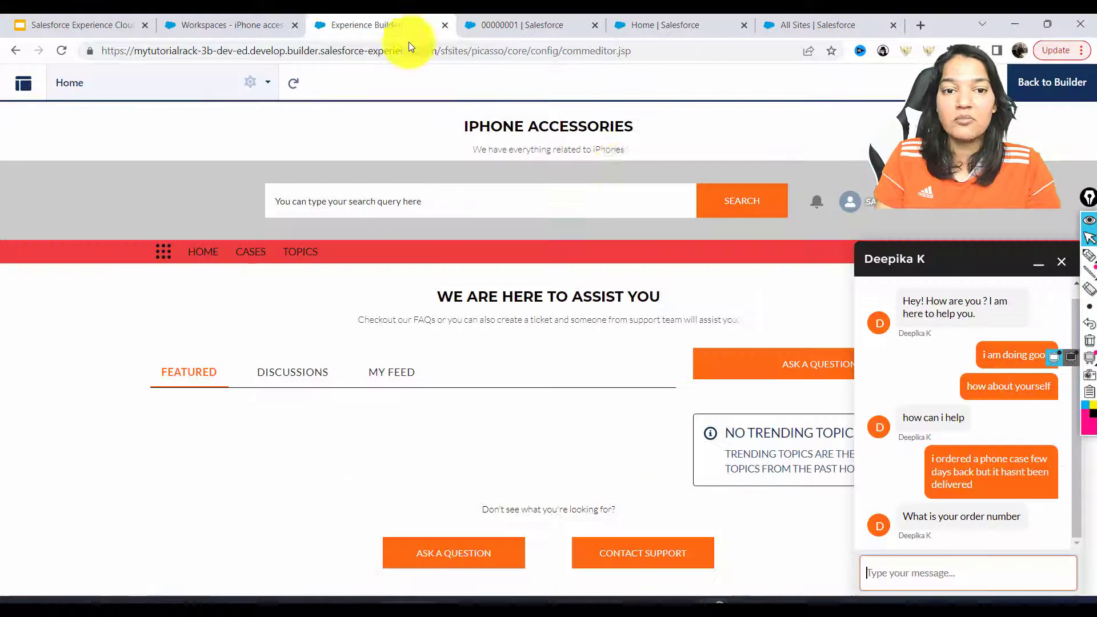
pyautogui.click(903, 464)
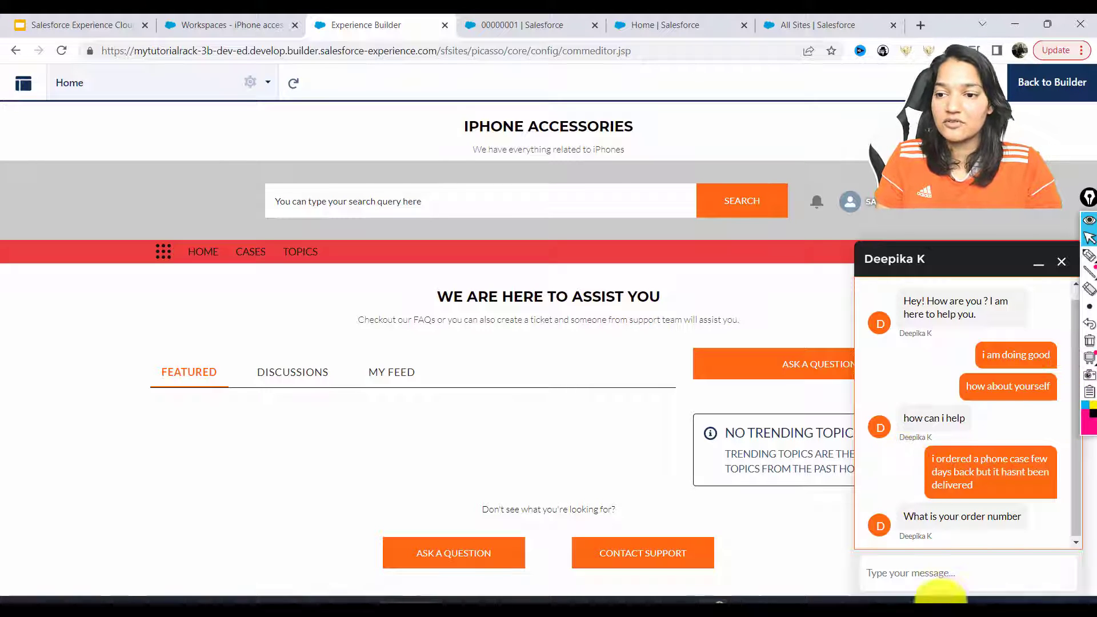
pyautogui.click(1062, 262)
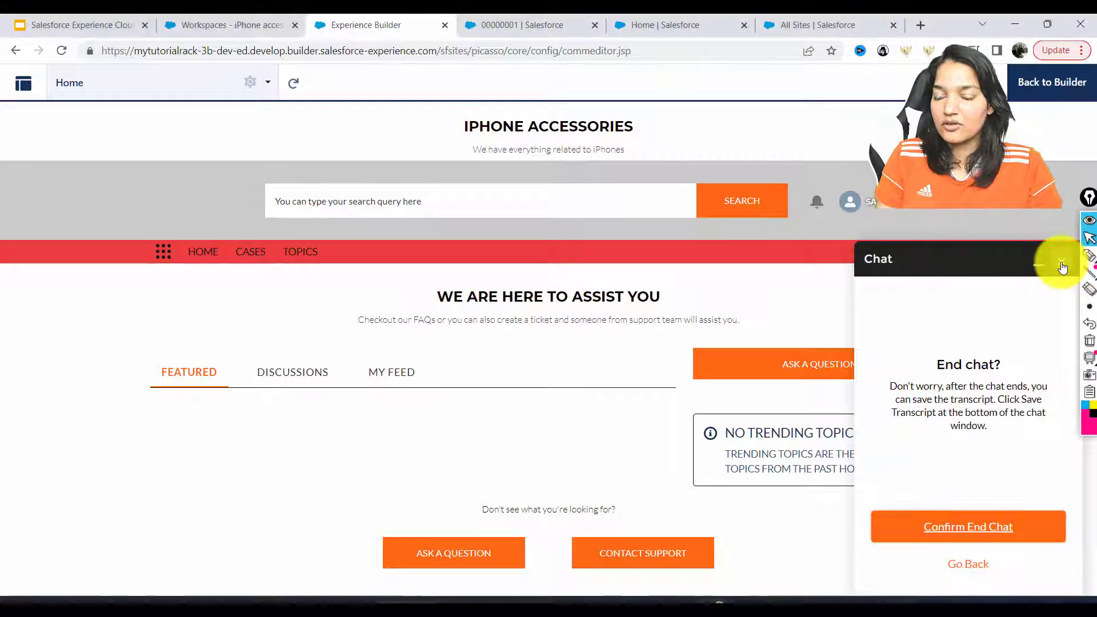
pyautogui.click(962, 529)
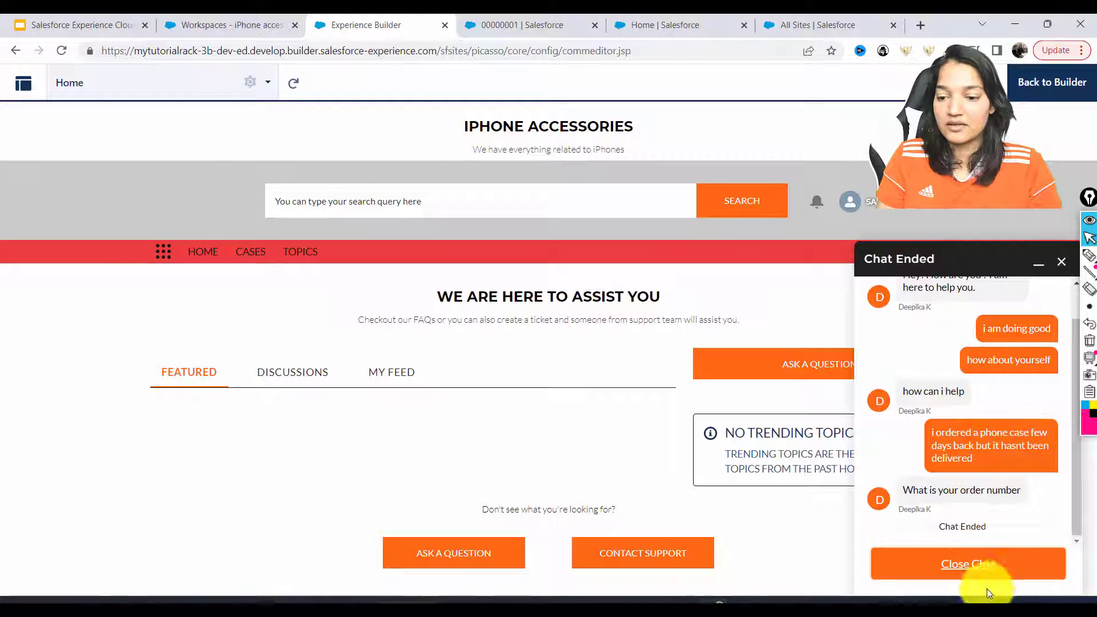
pyautogui.click(978, 566)
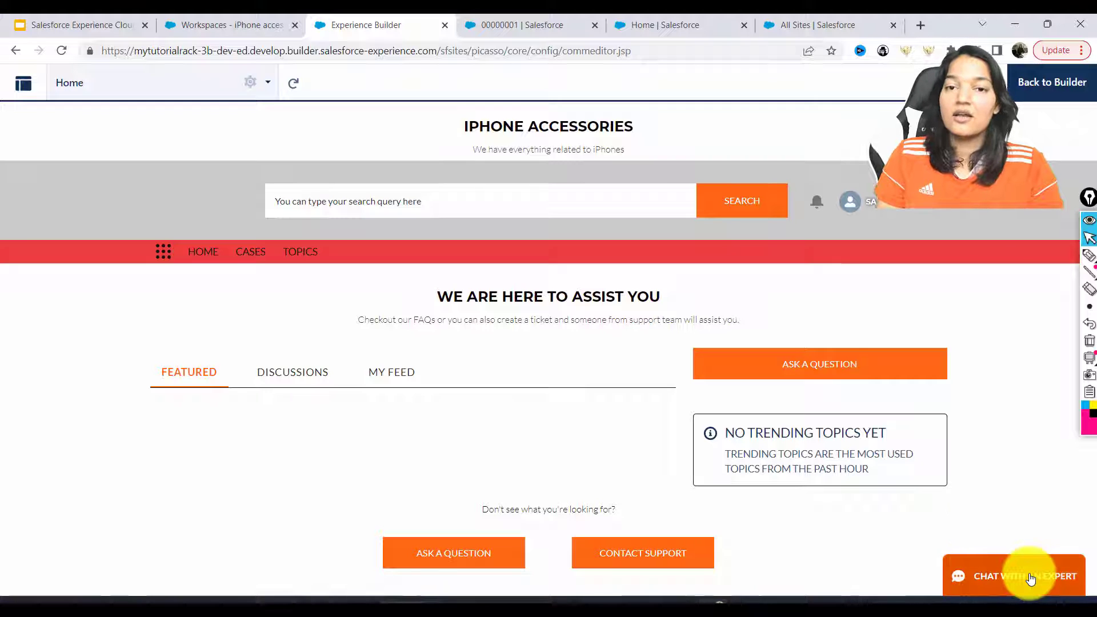